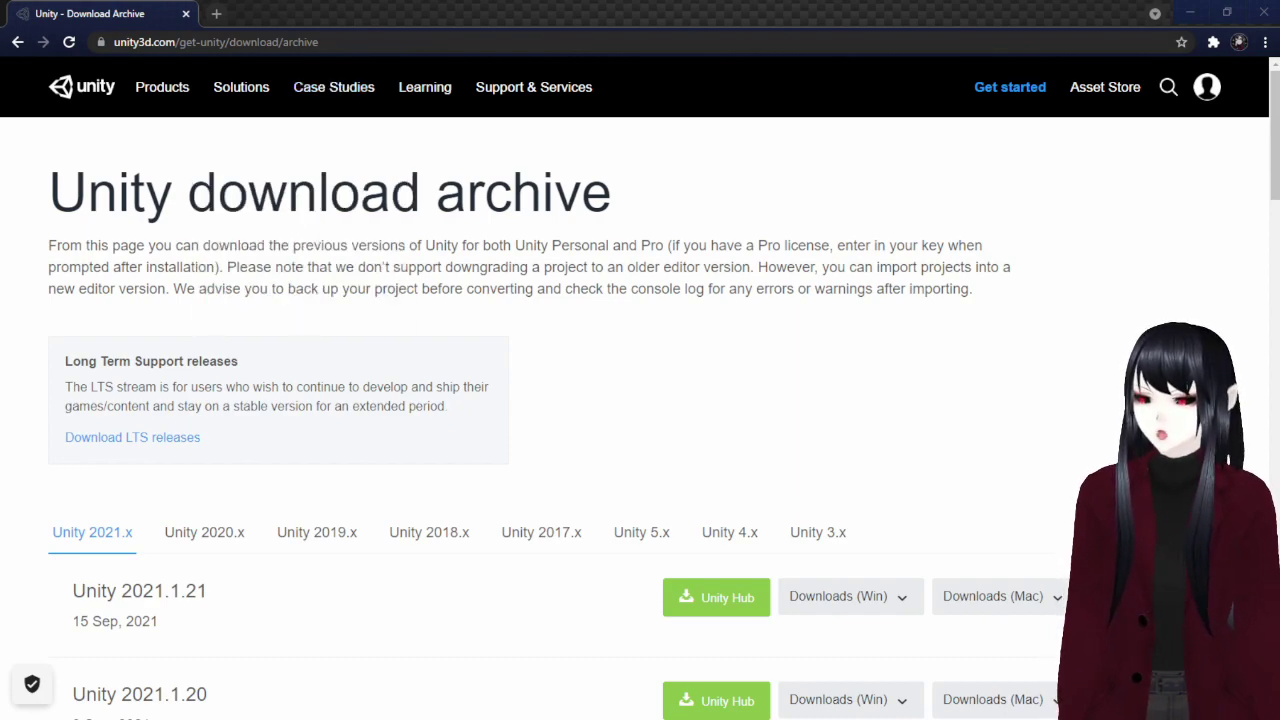
{"action": "key", "text": "ctrl+l"}
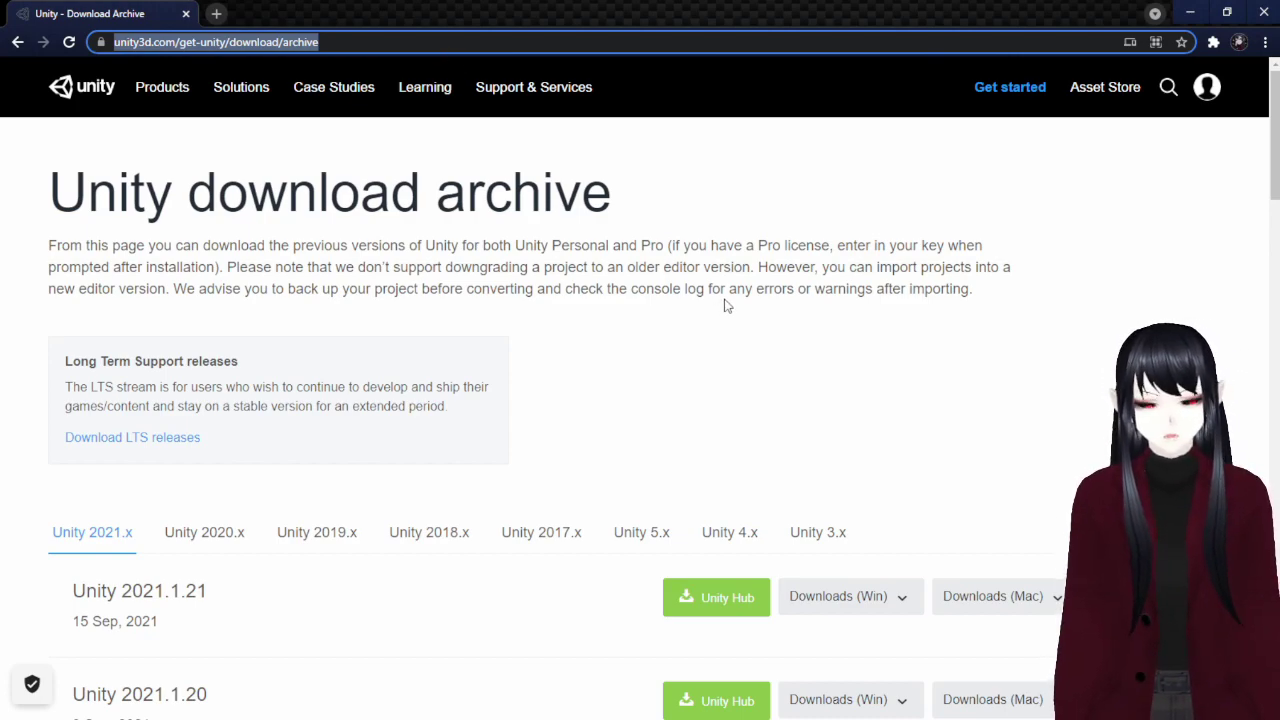
{"action": "left_click", "coordinate": [461, 43]}
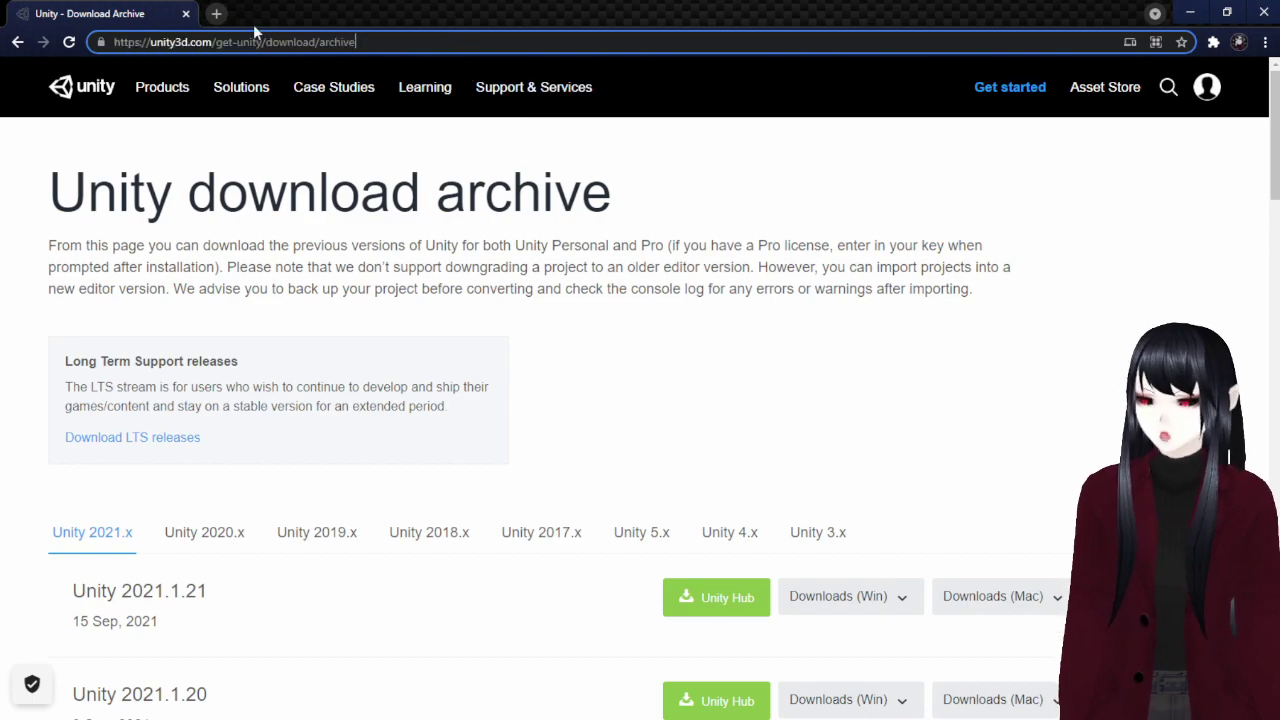
{"action": "triple_click", "coordinate": [376, 41]}
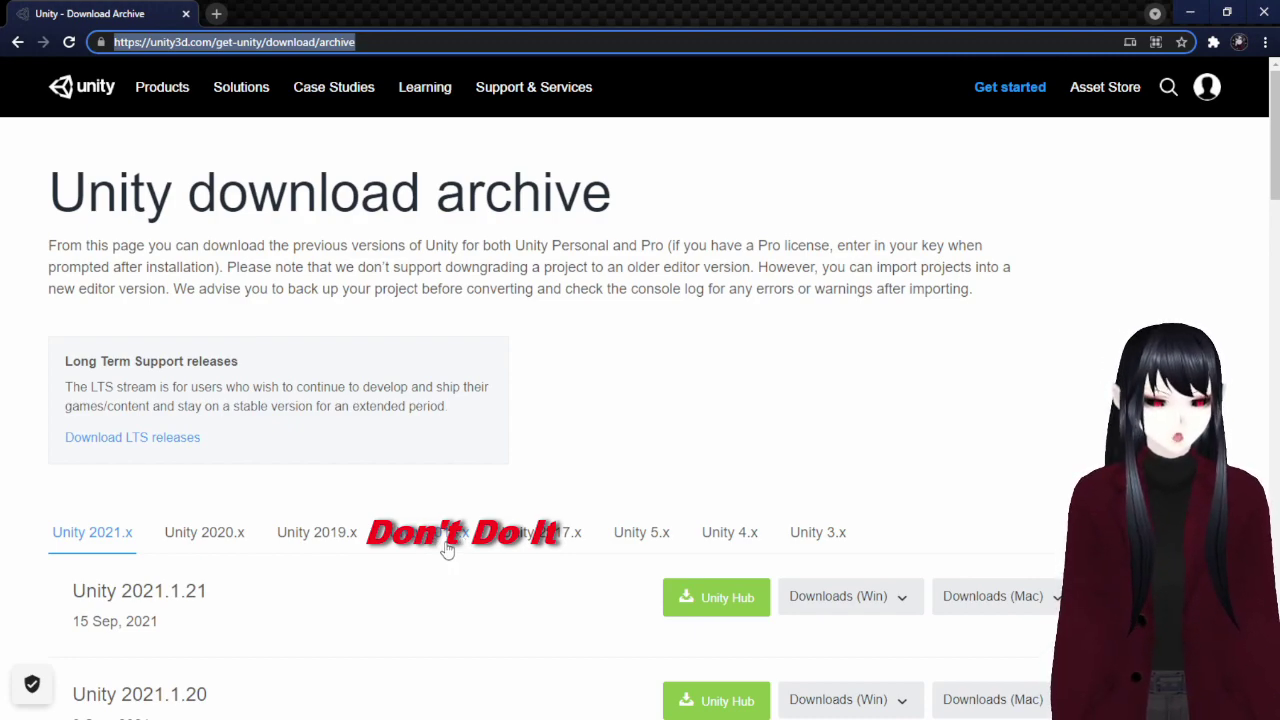
Download the Windows Unity Installer for version 2019.4.29 from the Unity 2019.x releases in the download archive.
{"action": "left_click", "coordinate": [320, 532]}
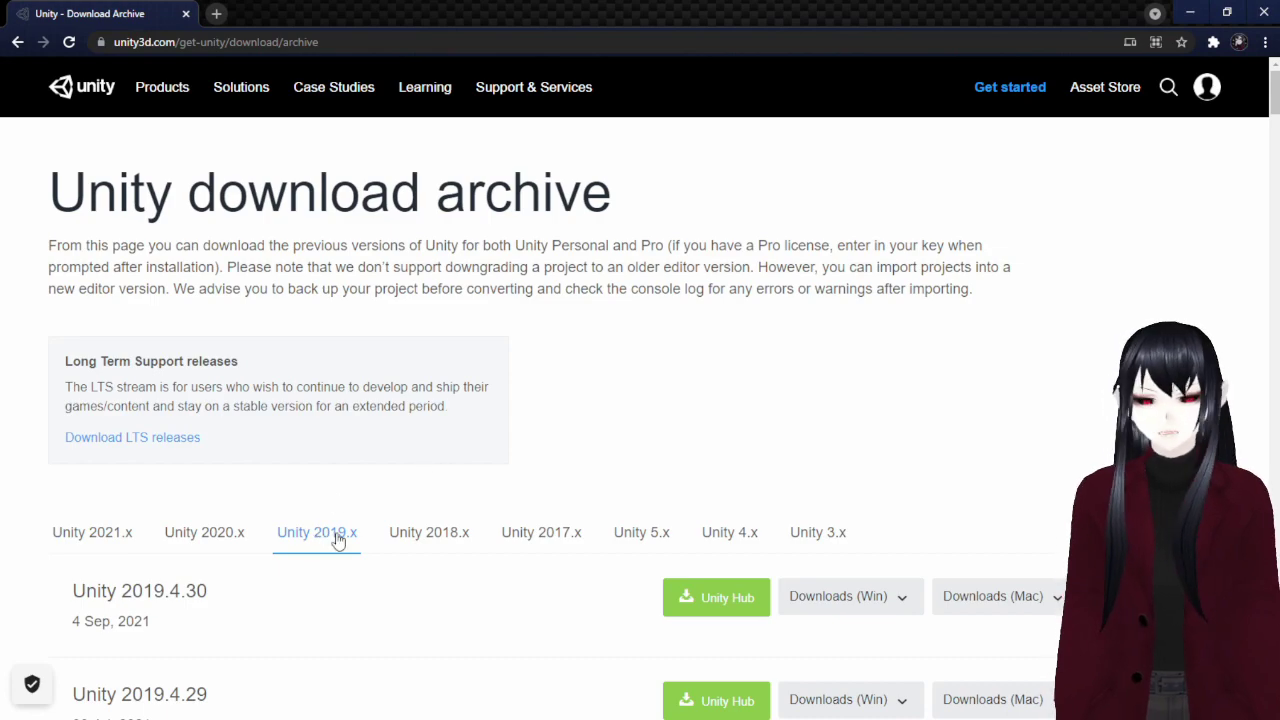
{"action": "scroll", "coordinate": [300, 535], "scroll_direction": "down", "scroll_amount": 1}
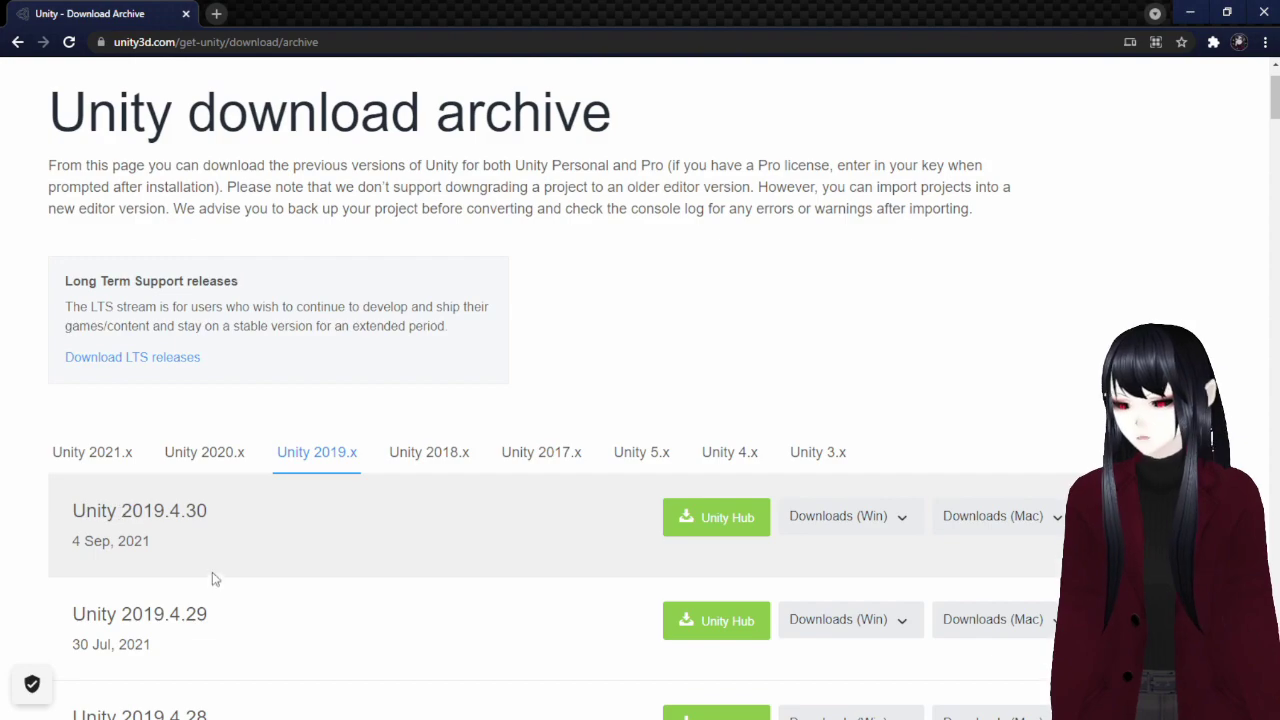
{"action": "scroll", "coordinate": [230, 550], "scroll_direction": "down", "scroll_amount": 2}
{"action": "left_click_drag", "start_coordinate": [120, 453], "coordinate": [228, 450]}
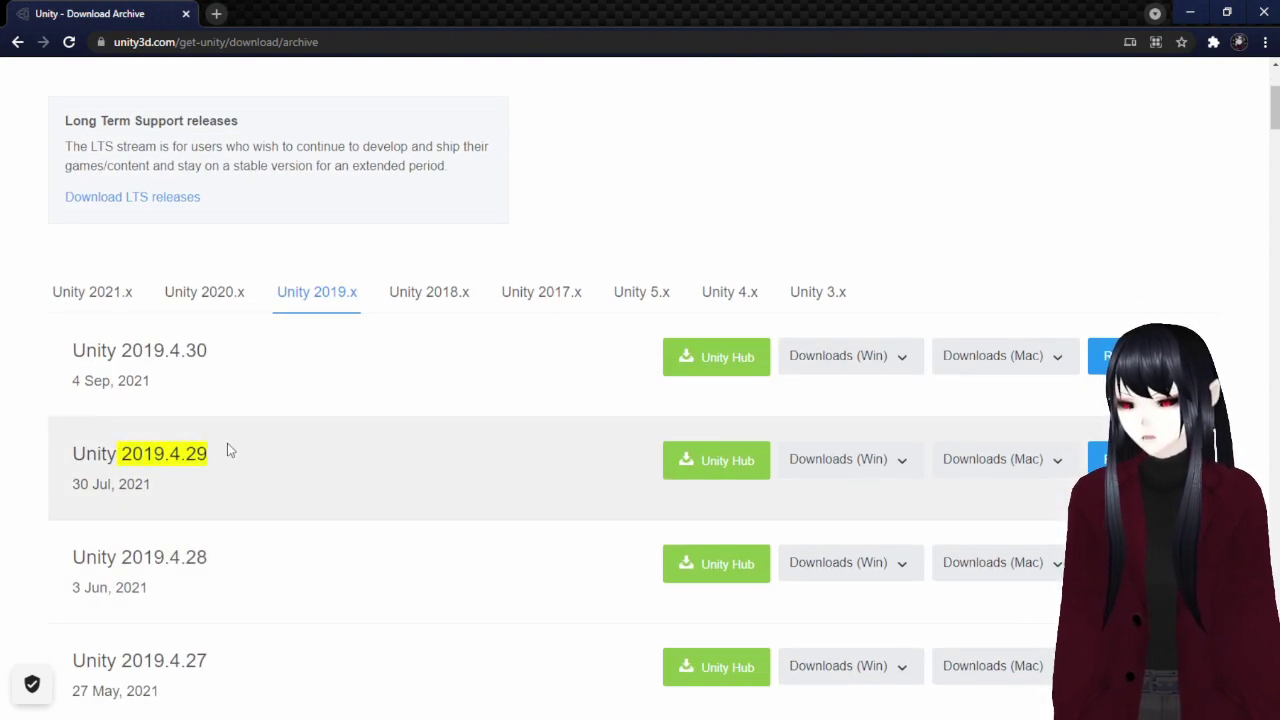
{"action": "left_click", "coordinate": [895, 462]}
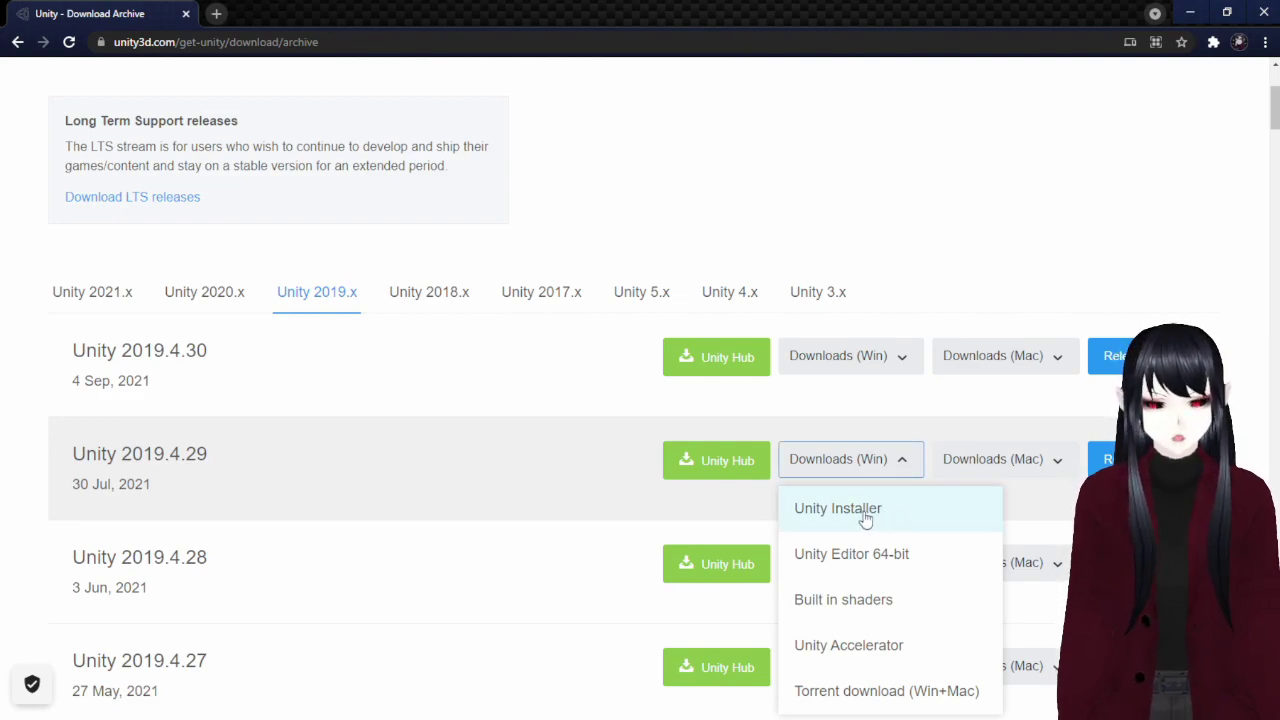
{"action": "left_click", "coordinate": [803, 460]}
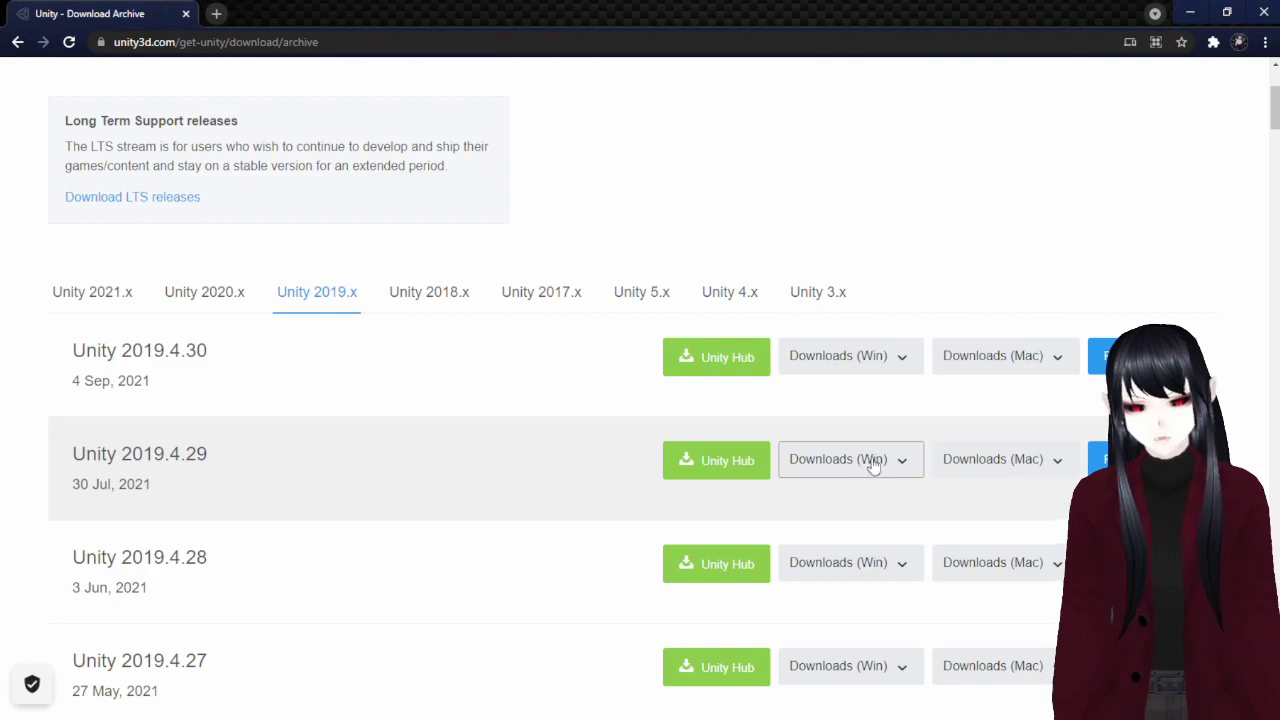
{"action": "left_click", "coordinate": [902, 459]}
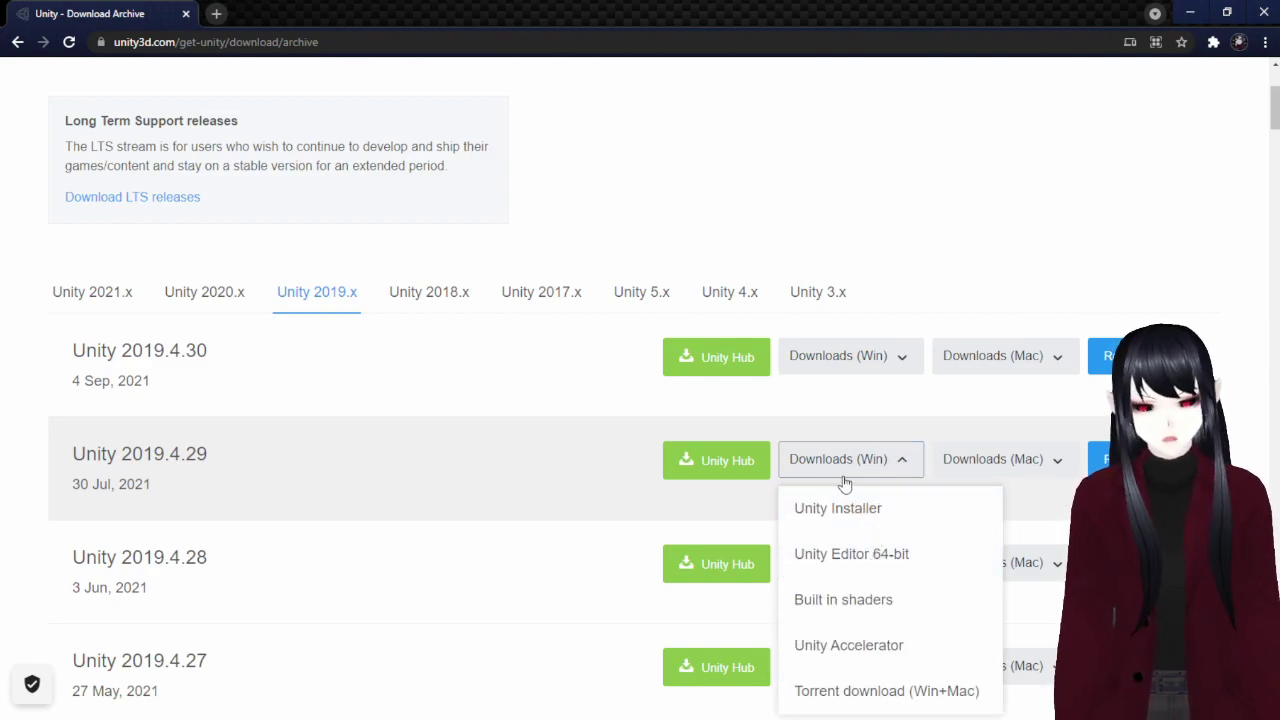
{"action": "left_click", "coordinate": [868, 509]}
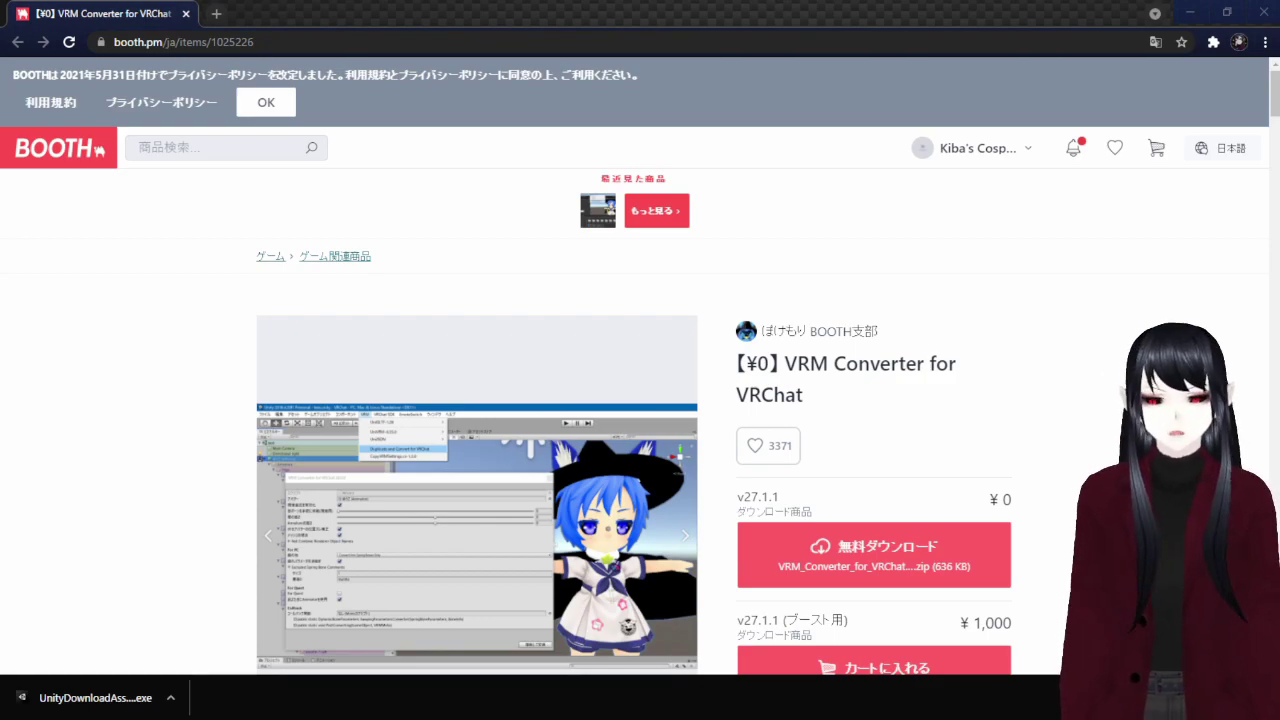
Examine the VRM Converter for VRChat product page, including its download versions, requirements and conversion tool descriptions.
{"action": "scroll", "coordinate": [640, 420], "scroll_direction": "down", "scroll_amount": 2}
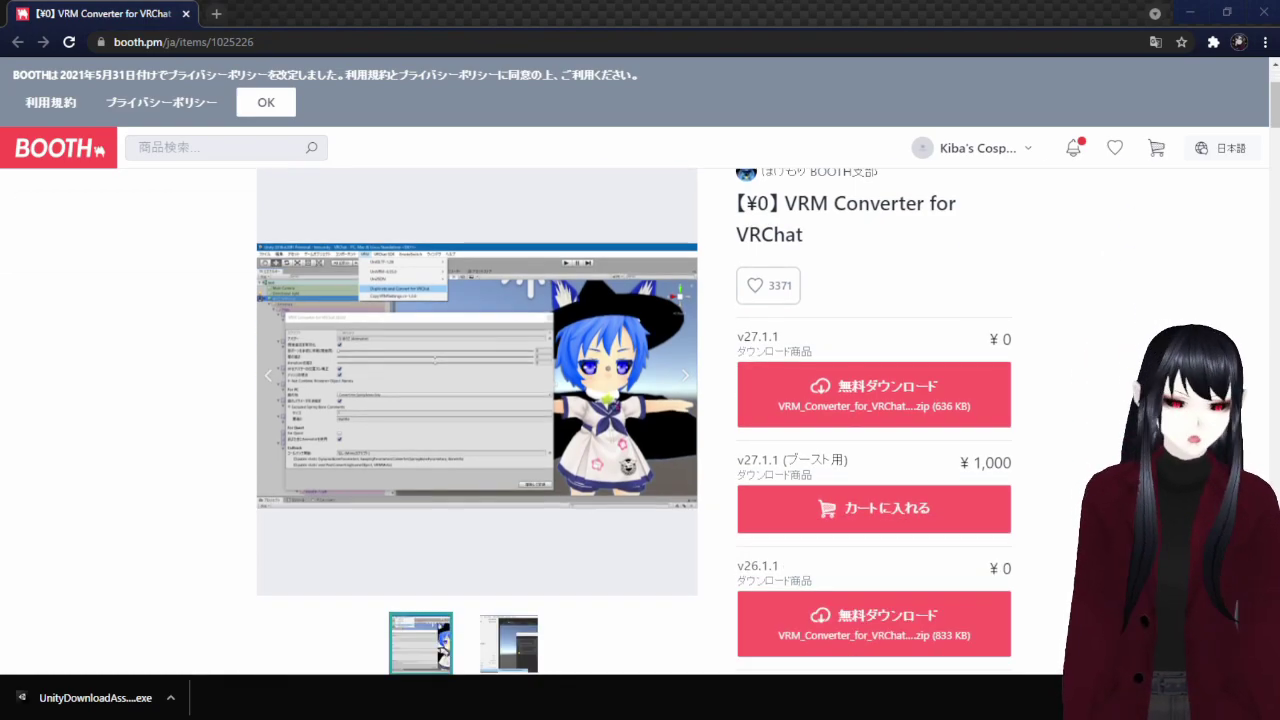
{"action": "scroll", "coordinate": [480, 420], "scroll_direction": "down", "scroll_amount": 8}
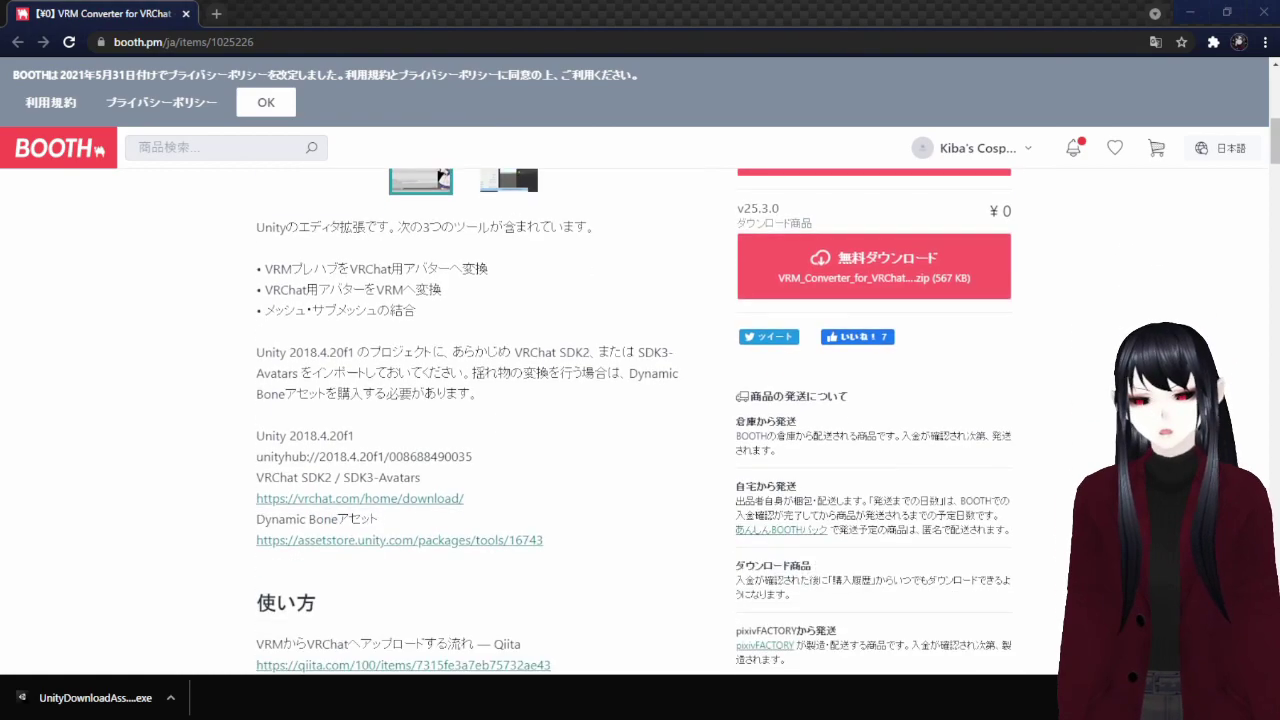
{"action": "scroll", "coordinate": [480, 420], "scroll_direction": "down", "scroll_amount": 7}
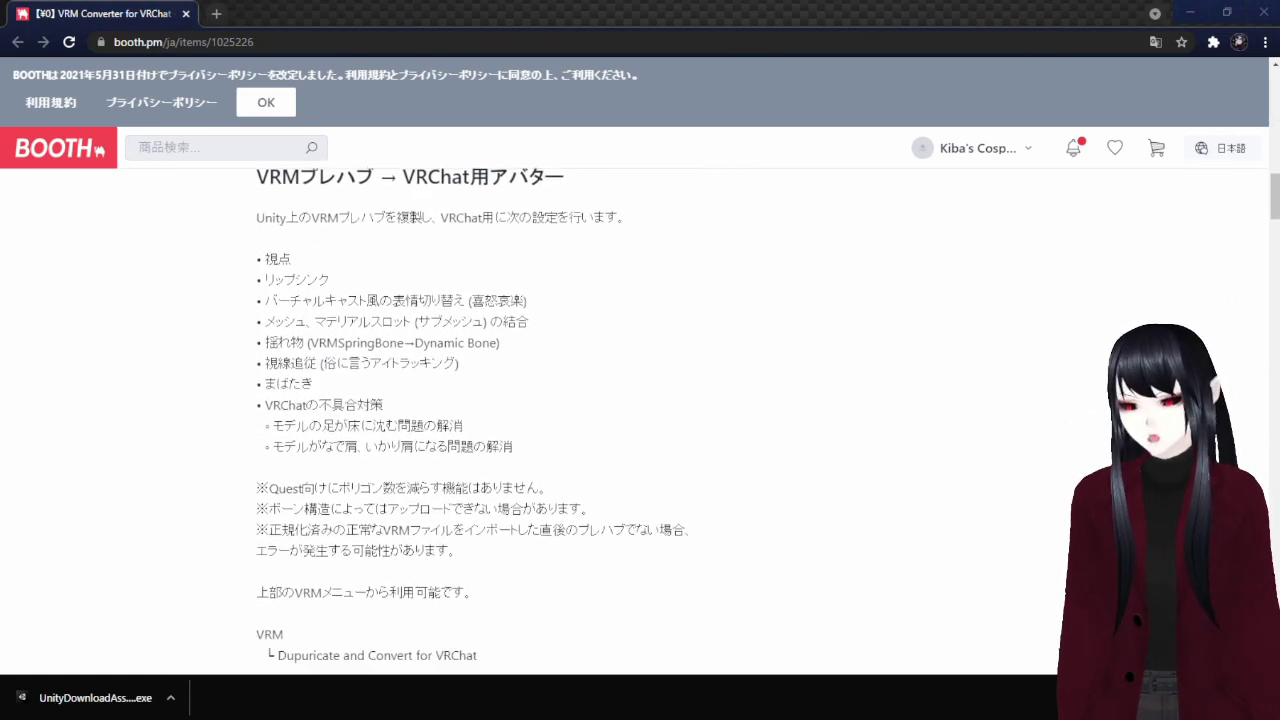
{"action": "scroll", "coordinate": [480, 420], "scroll_direction": "down", "scroll_amount": 2}
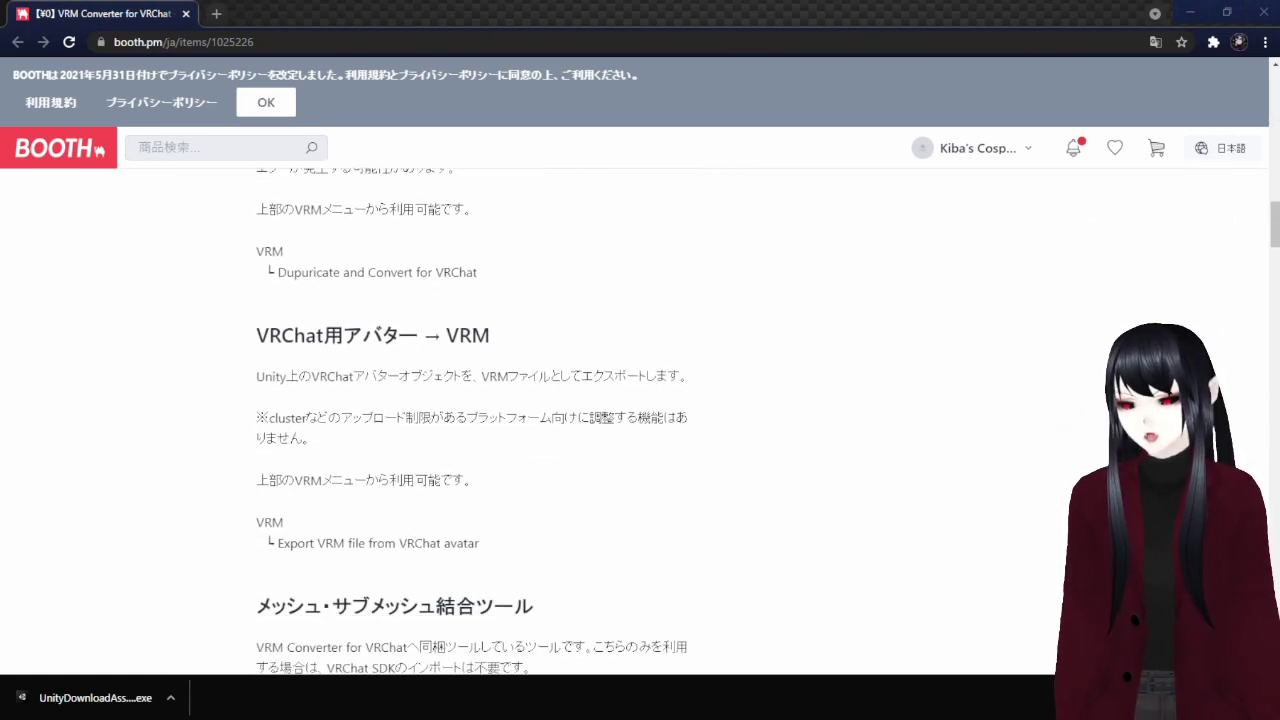
{"action": "scroll", "coordinate": [480, 420], "scroll_direction": "down", "scroll_amount": 5}
{"action": "scroll", "coordinate": [480, 420], "scroll_direction": "up", "scroll_amount": 3}
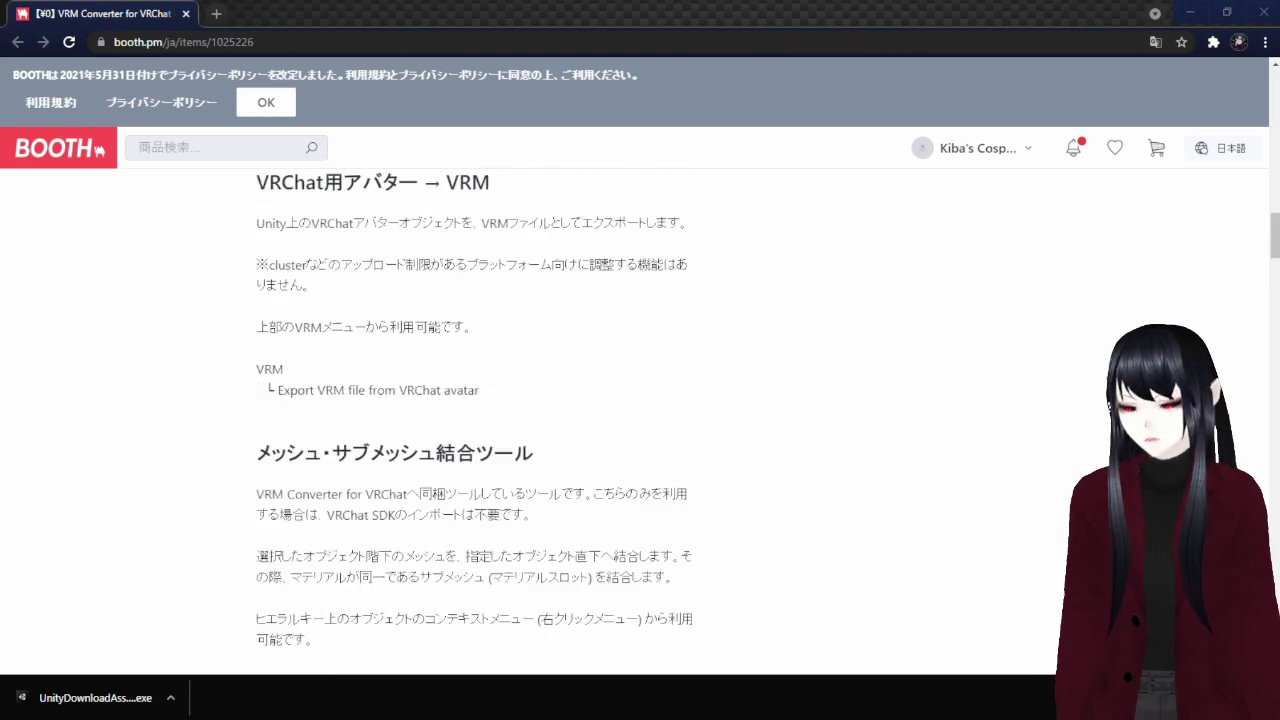
{"action": "scroll", "coordinate": [480, 420], "scroll_direction": "up", "scroll_amount": 20}
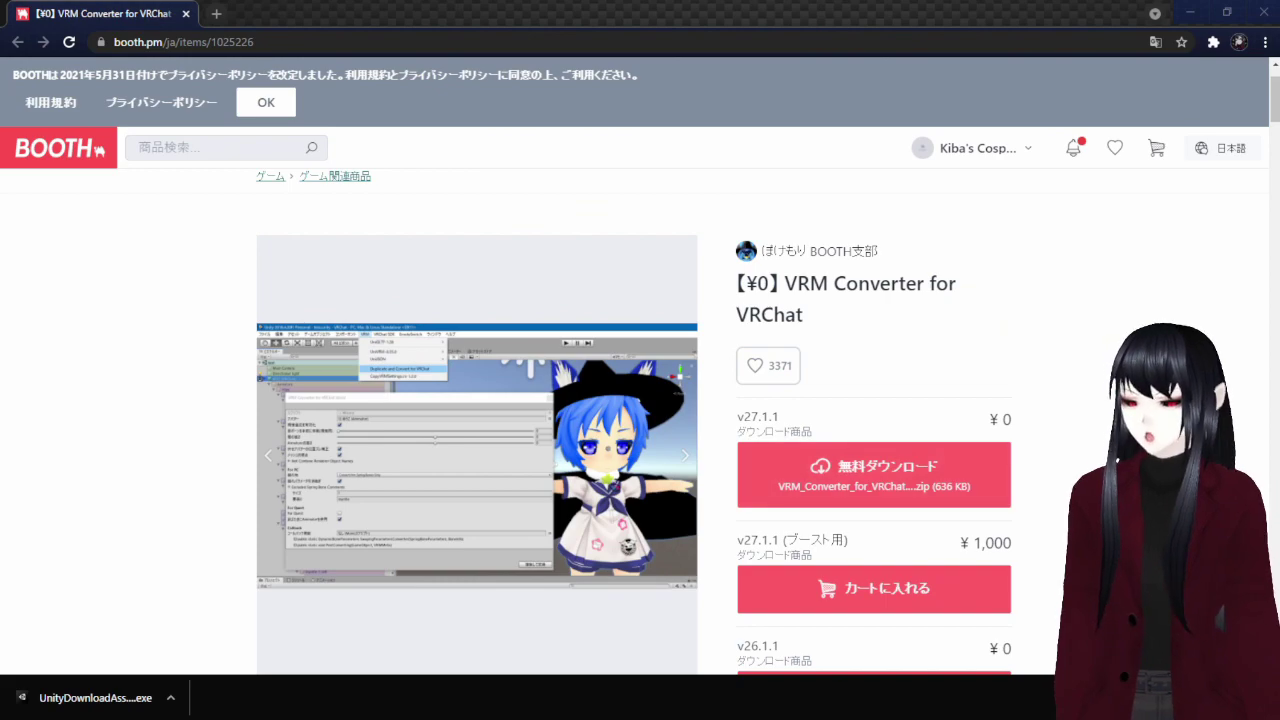
Download the free v27.1.1 zip of VRM Converter for VRChat from the BOOTH page.
{"action": "left_click_drag", "start_coordinate": [850, 545], "coordinate": [1045, 552]}
{"action": "left_click", "coordinate": [1034, 486]}
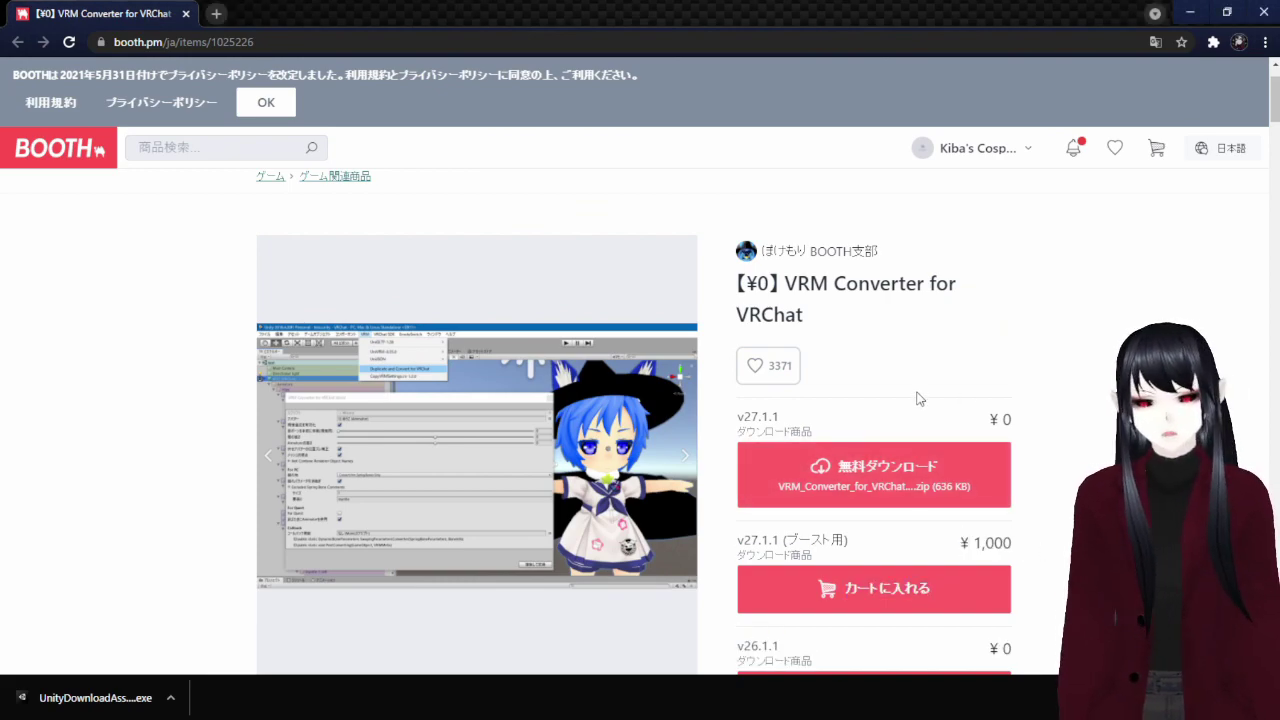
{"action": "left_click_drag", "start_coordinate": [914, 400], "coordinate": [1088, 457]}
{"action": "left_click", "coordinate": [1080, 405]}
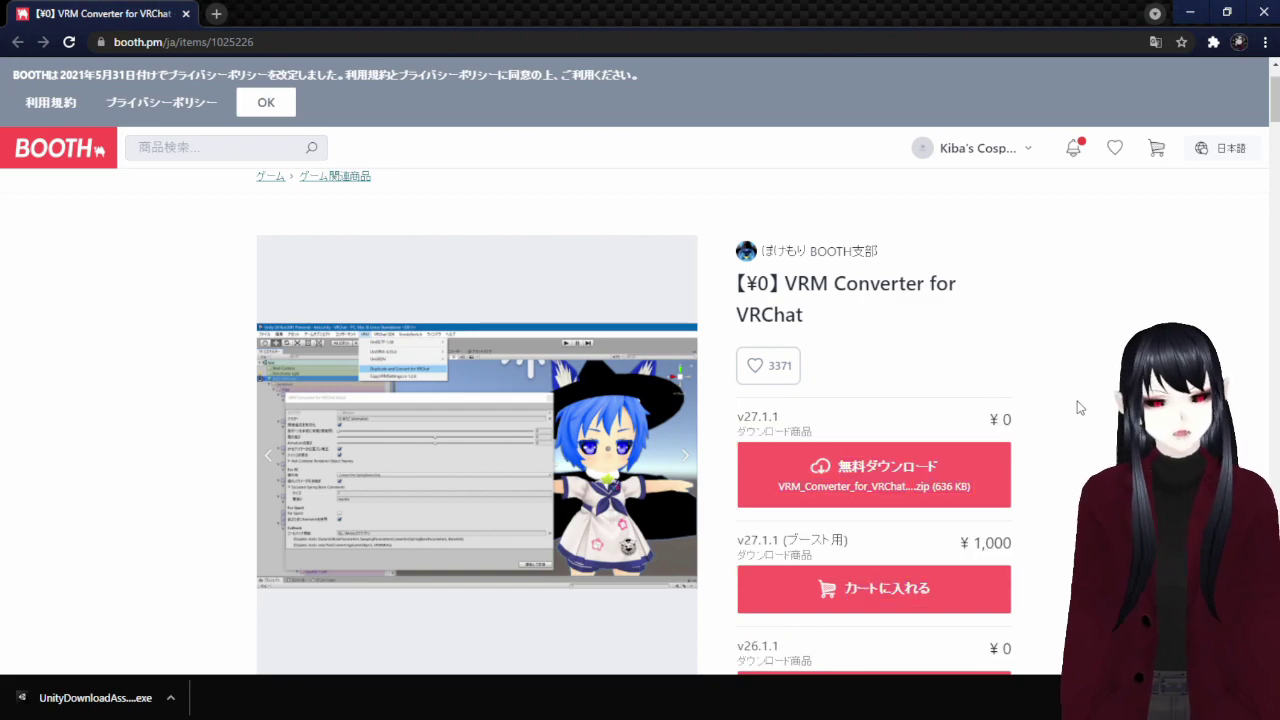
{"action": "left_click", "coordinate": [886, 482]}
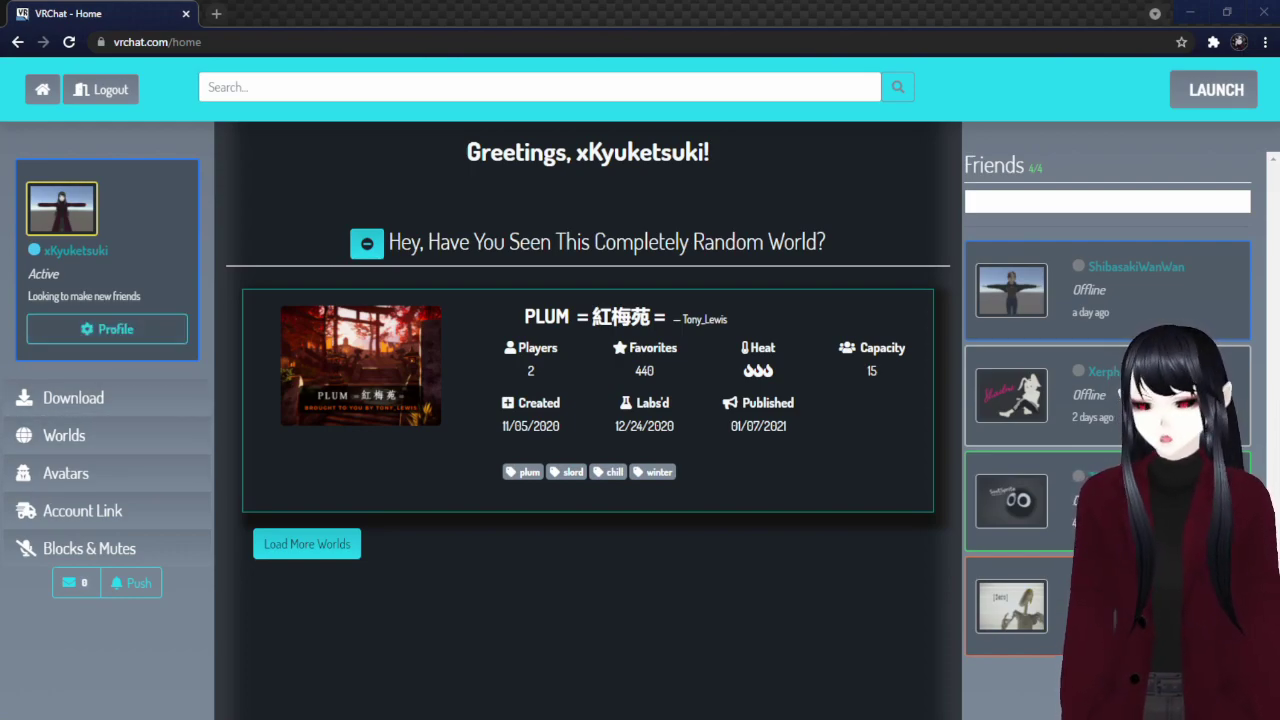
Download the Avatars version of VRChat SDK3 from the VRChat site's download page.
{"action": "left_click", "coordinate": [90, 399]}
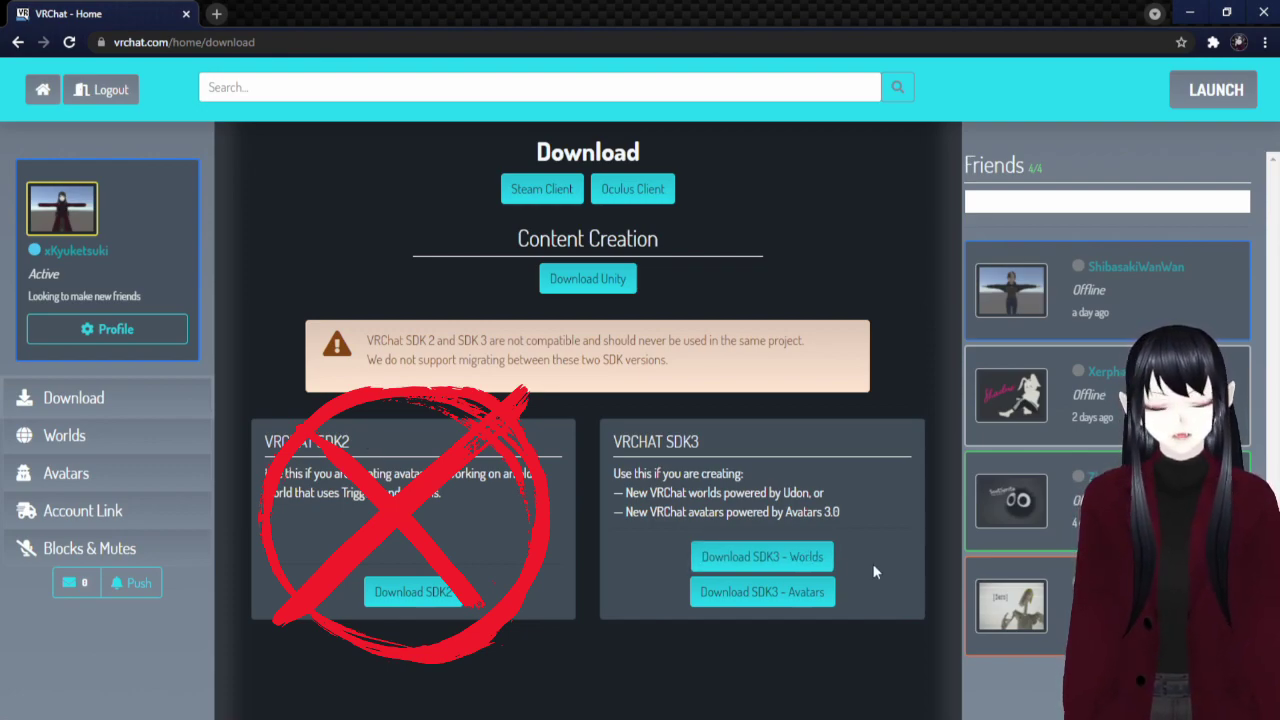
{"action": "left_click", "coordinate": [708, 549]}
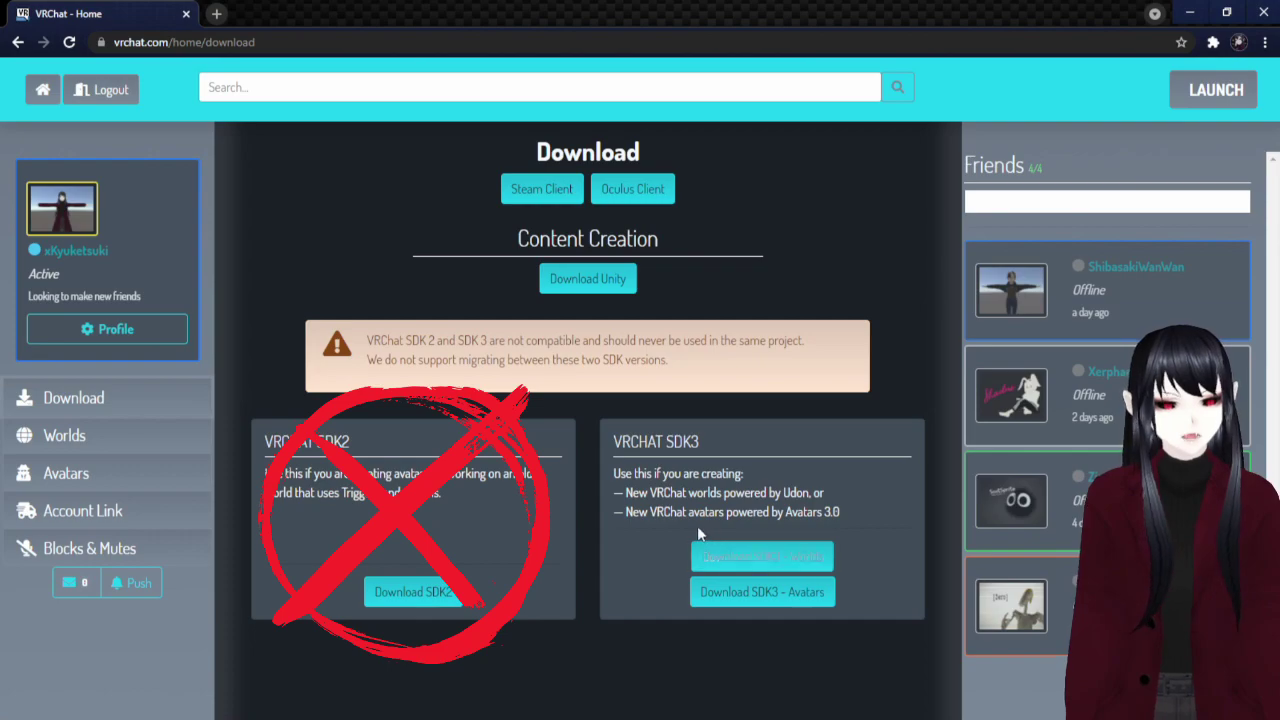
{"action": "left_click", "coordinate": [790, 592]}
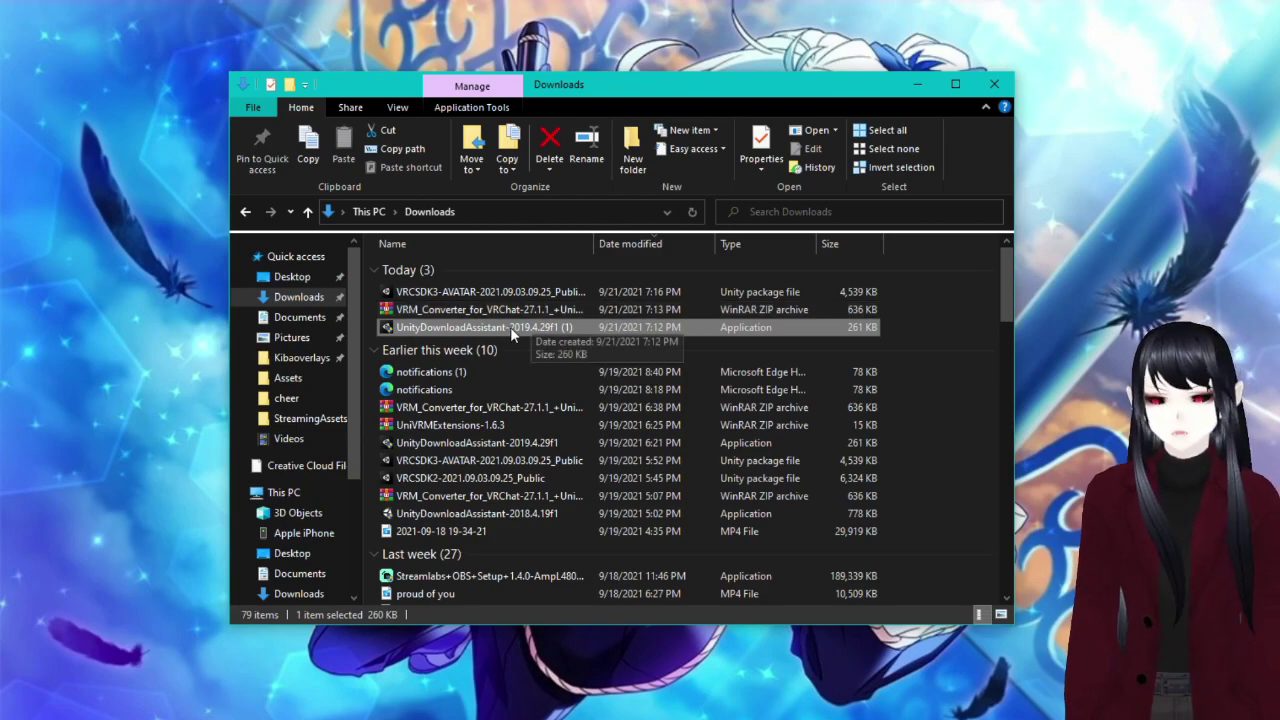
Select today's UnityDownloadAssistant-2019.4.29f1 (1) application in the Downloads folder, keeping its file name.
{"action": "left_click", "coordinate": [510, 327]}
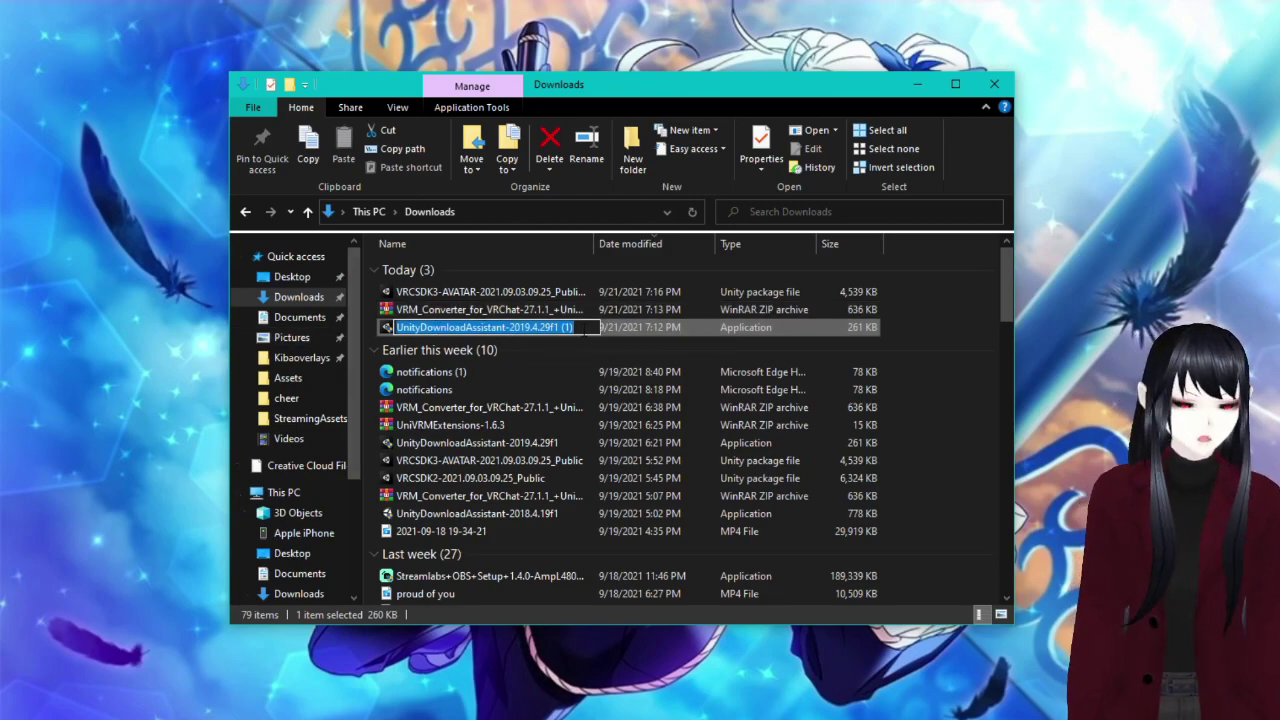
{"action": "left_click", "coordinate": [634, 327]}
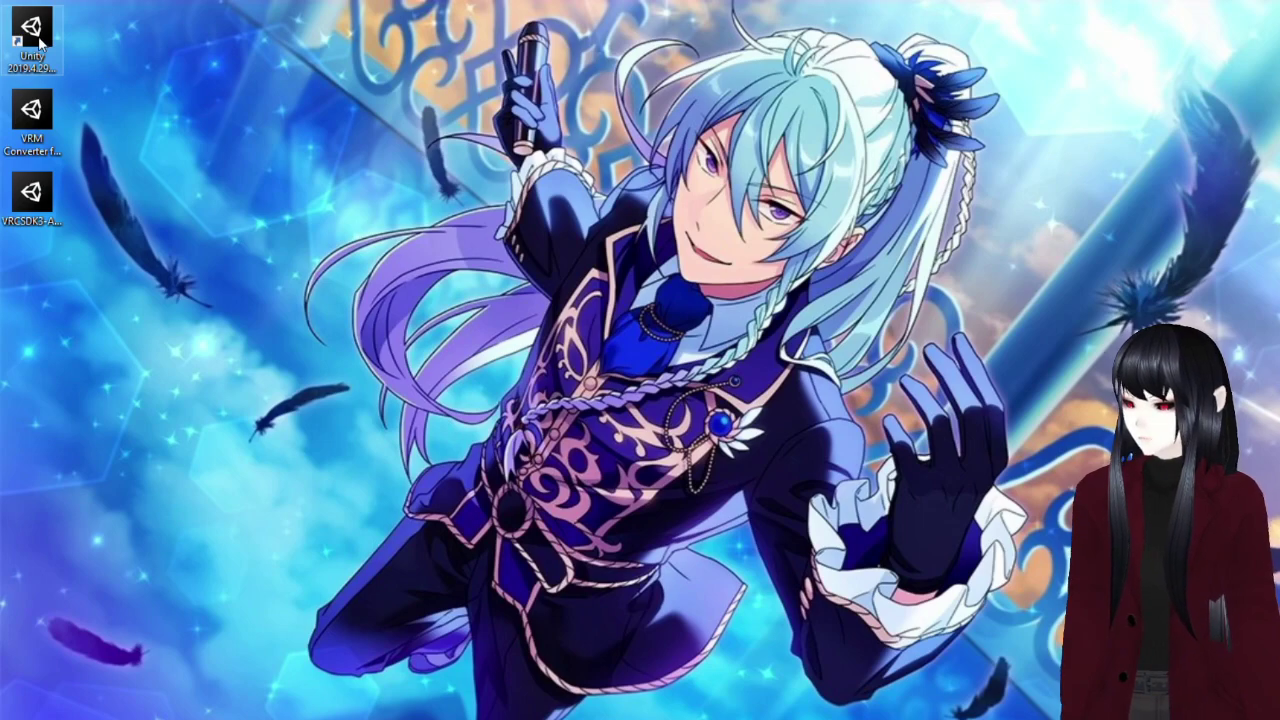
Launch Unity 2019.4.29 from the desktop and create an empty project in the New Unity Project folder under Documents.
{"action": "double_click", "coordinate": [32, 35]}
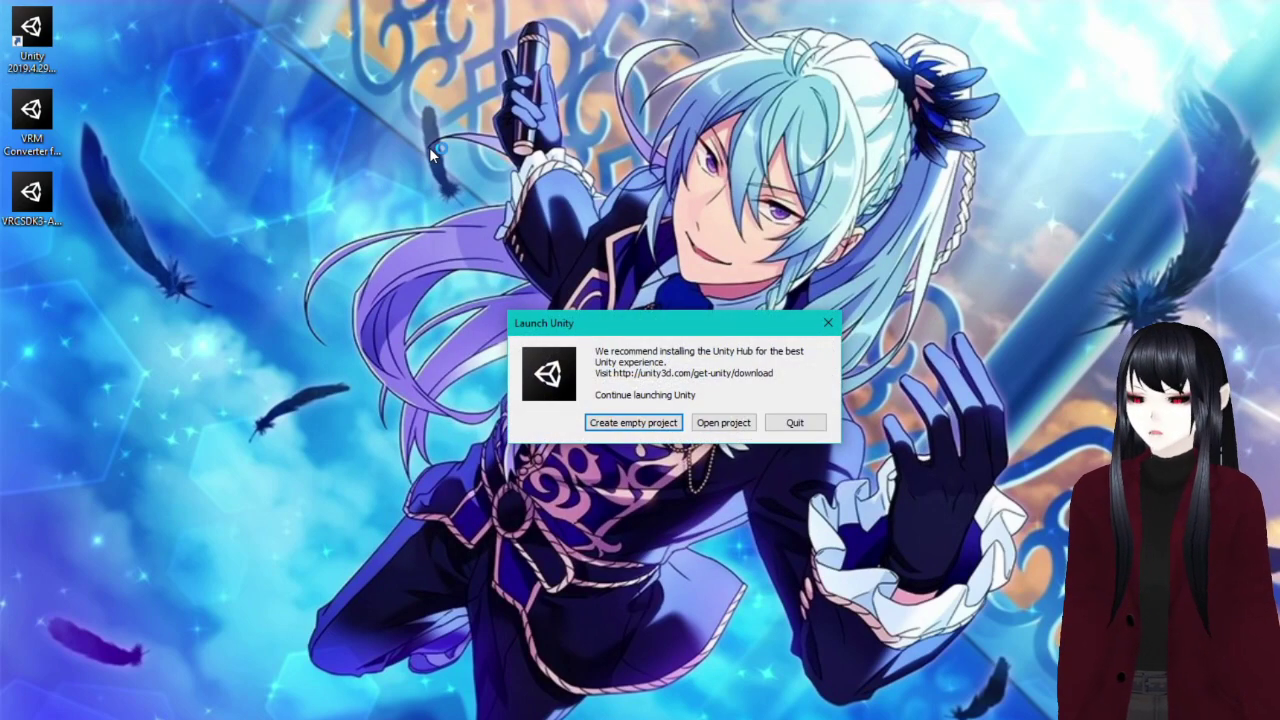
{"action": "left_click", "coordinate": [622, 425]}
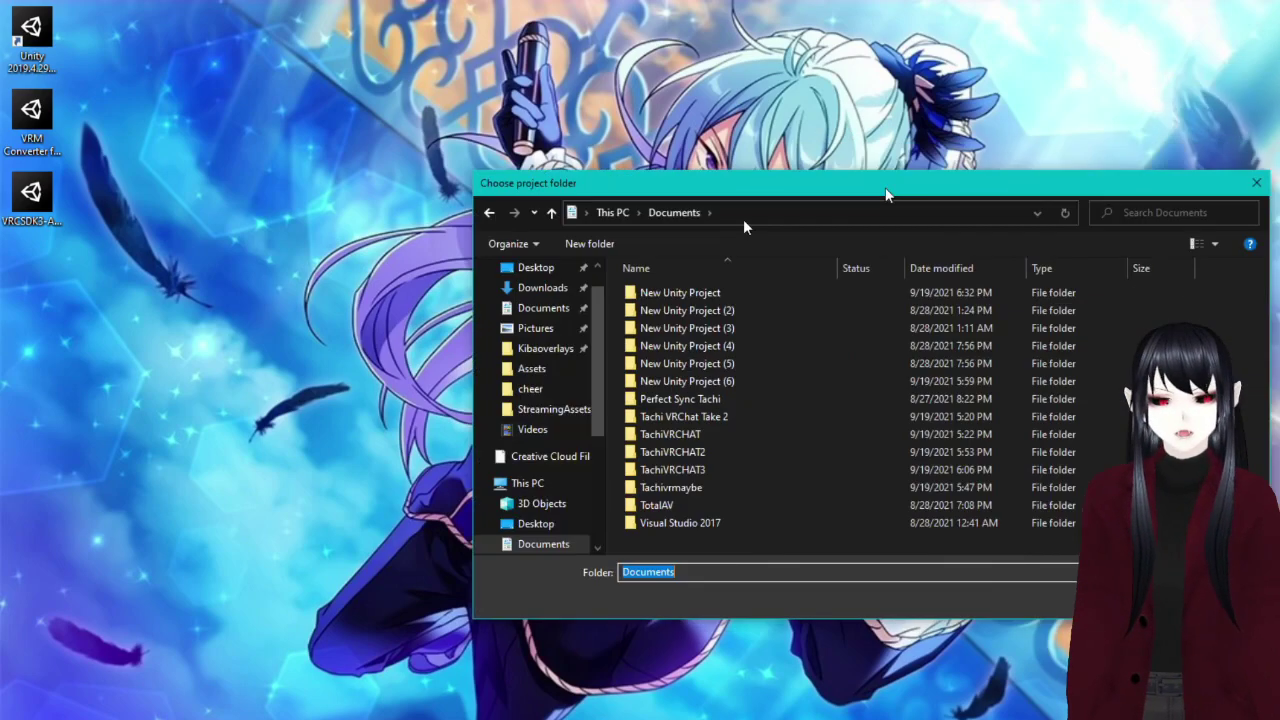
{"action": "left_click_drag", "start_coordinate": [885, 190], "coordinate": [668, 152]}
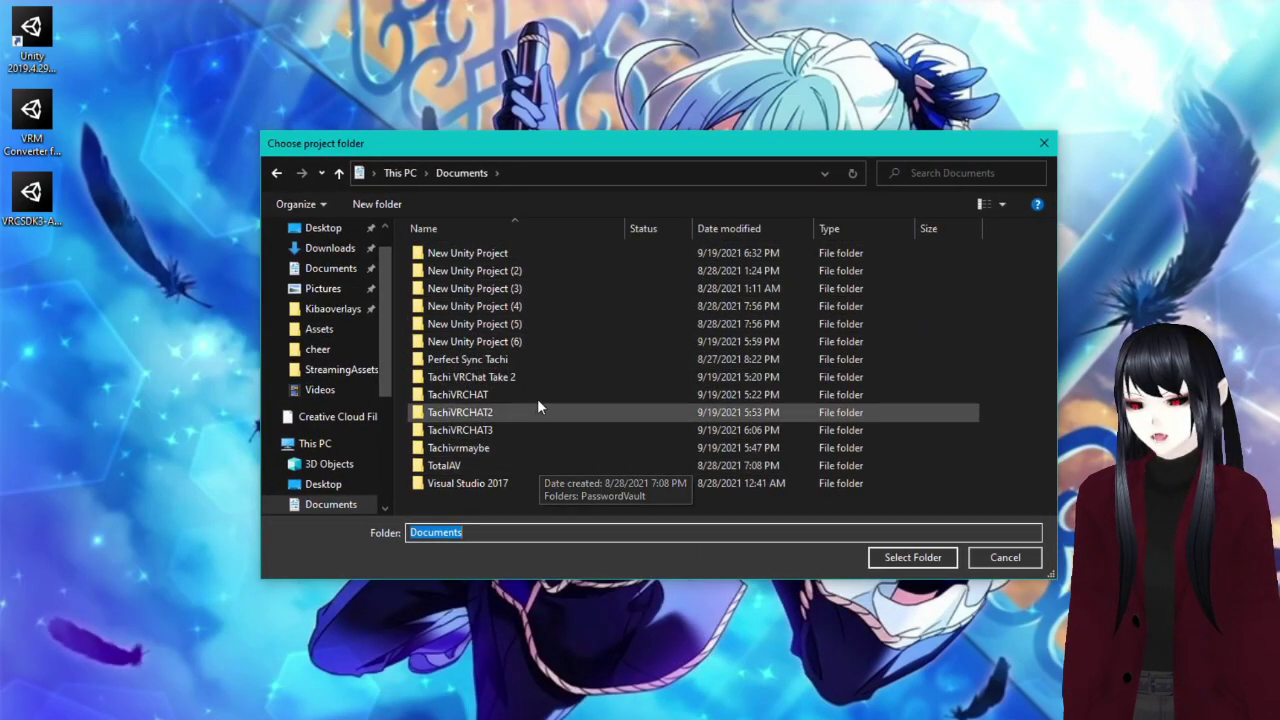
{"action": "left_click", "coordinate": [485, 255]}
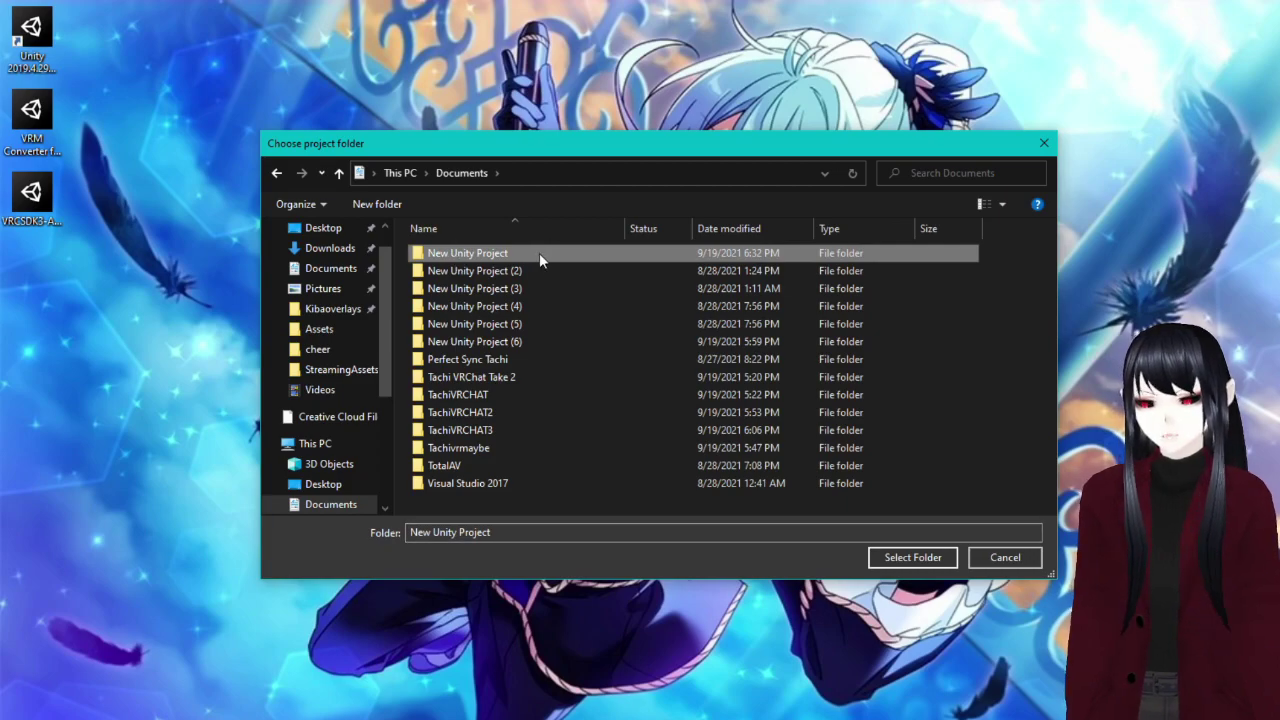
{"action": "left_click", "coordinate": [912, 557]}
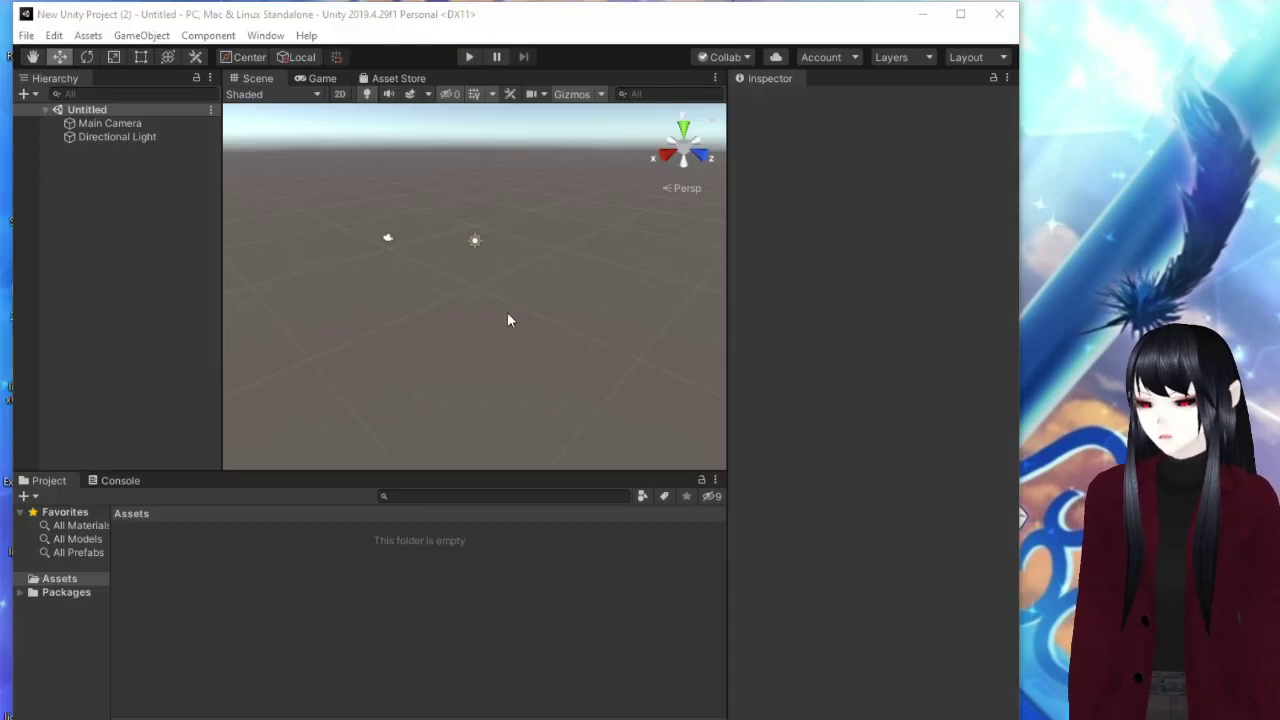
Import the complete VRCSDK3-AVATAR-2021.09.03.09.25_Public package from the Desktop into the project's Assets.
{"action": "right_click", "coordinate": [148, 514]}
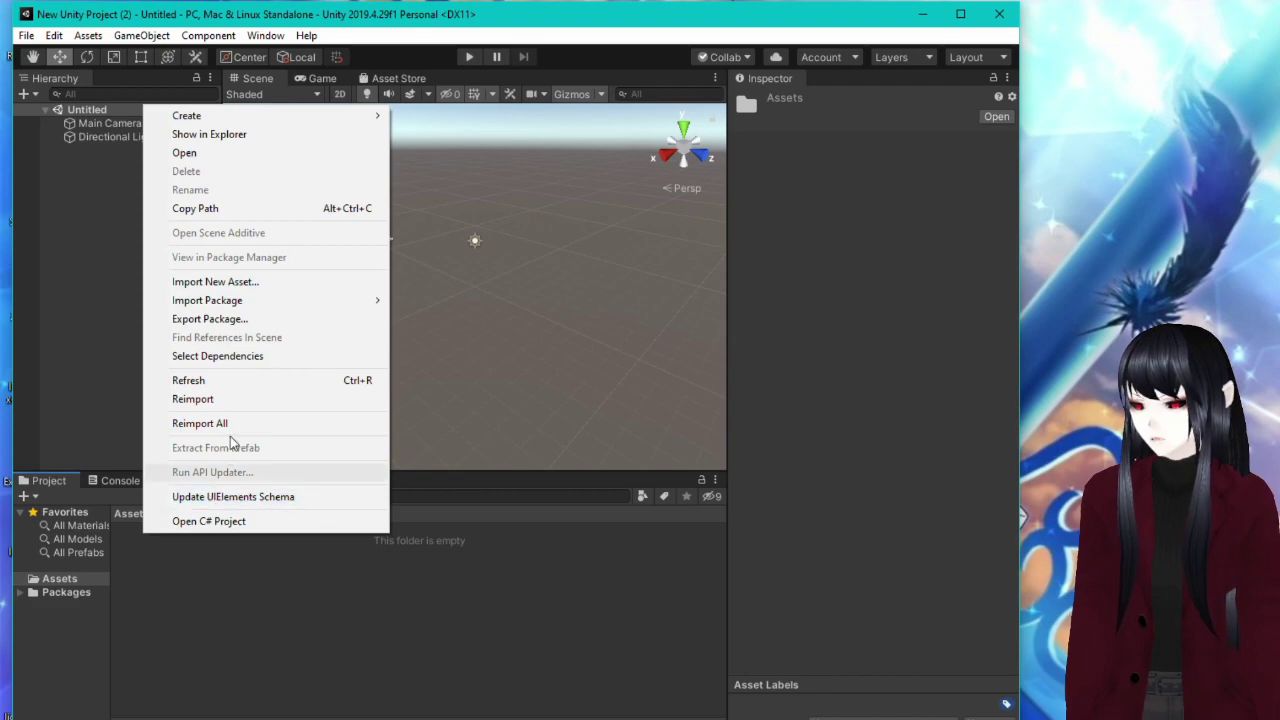
{"action": "mouse_move", "coordinate": [263, 304]}
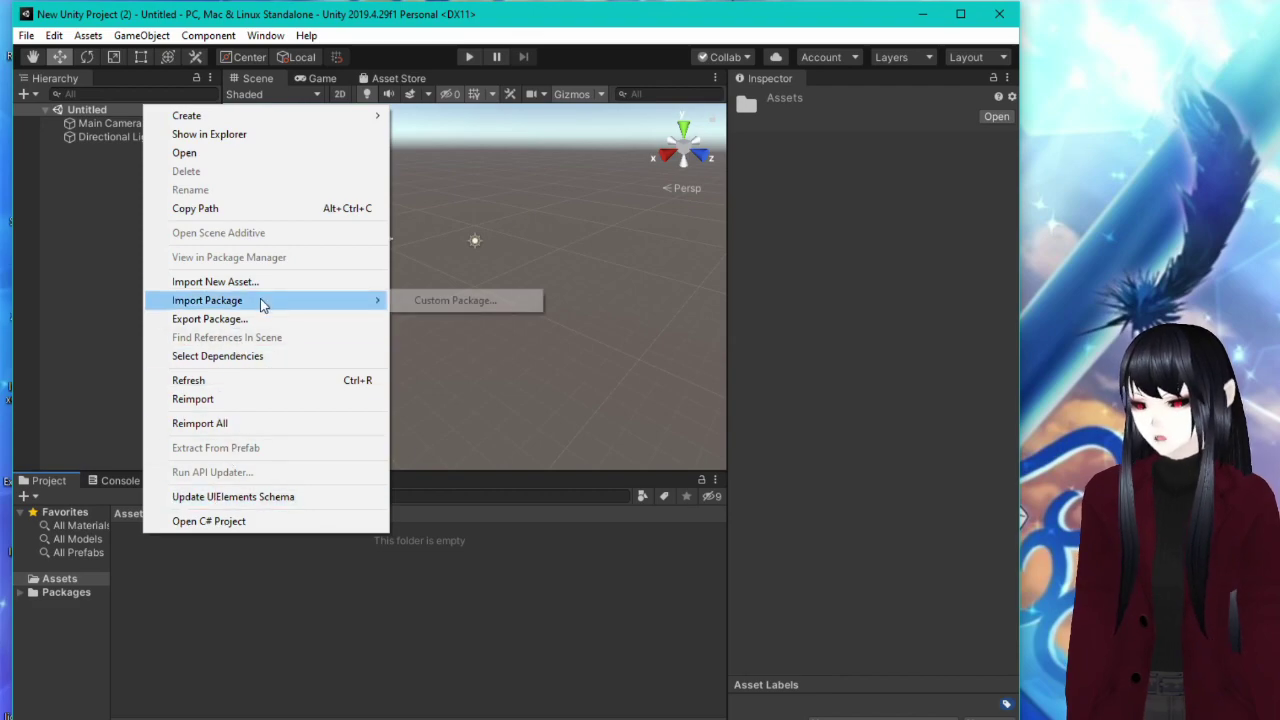
{"action": "left_click", "coordinate": [460, 300]}
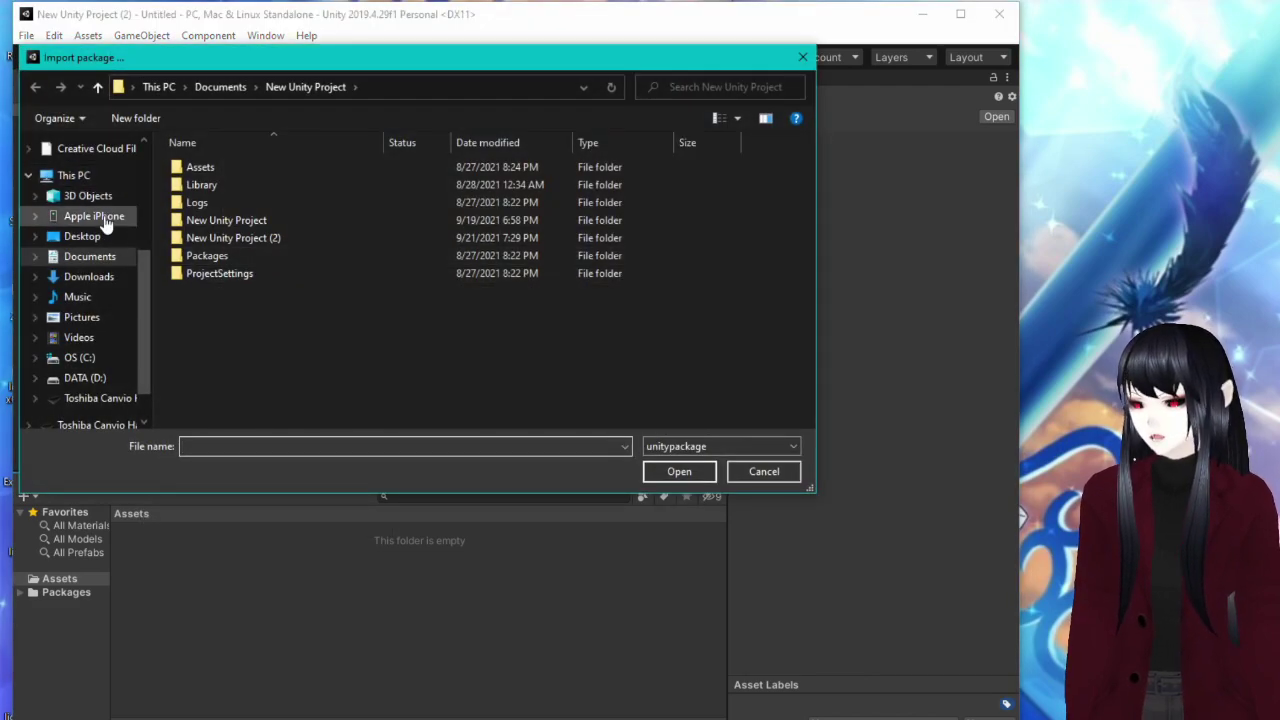
{"action": "scroll", "coordinate": [90, 225], "scroll_direction": "up", "scroll_amount": 4}
{"action": "left_click", "coordinate": [82, 175]}
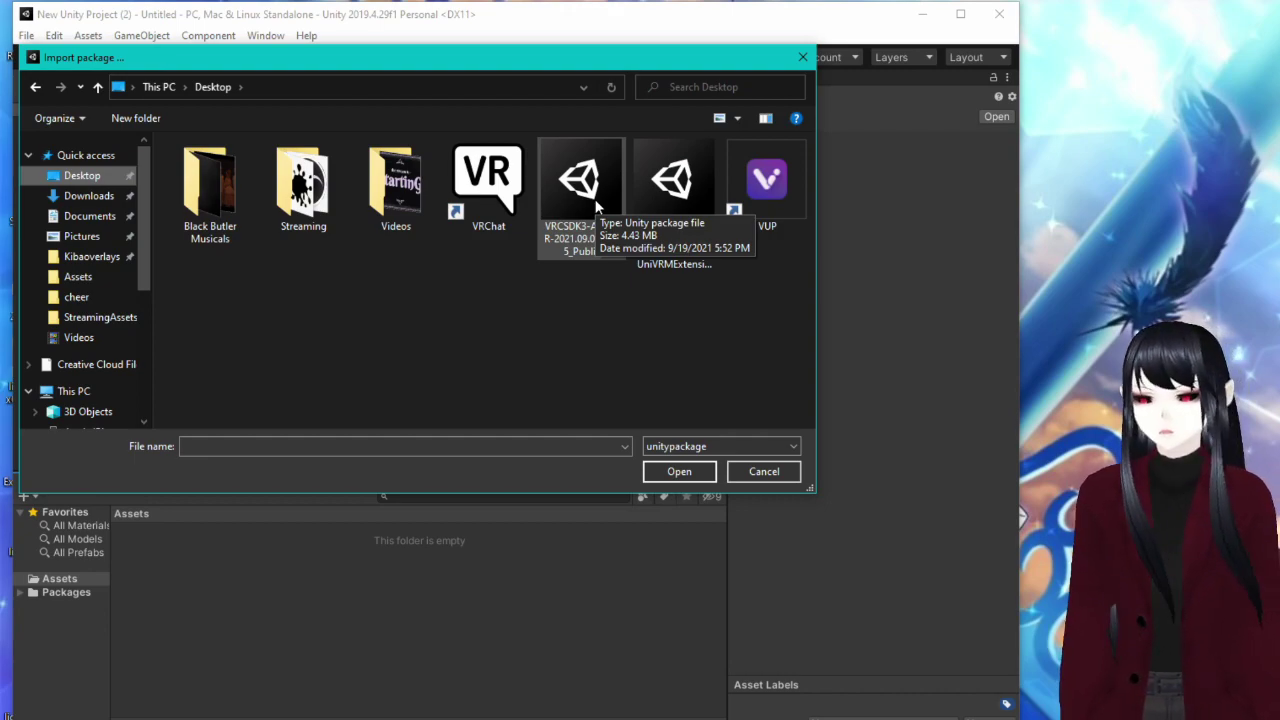
{"action": "left_click", "coordinate": [596, 205]}
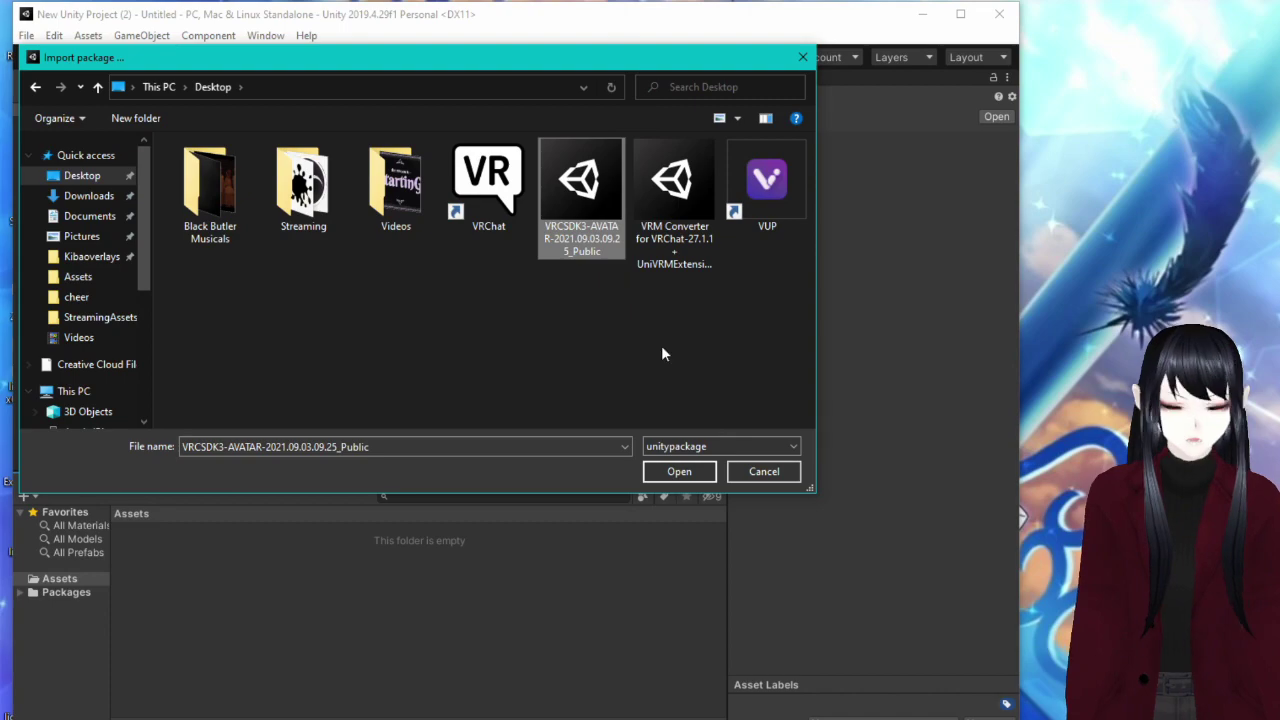
{"action": "left_click", "coordinate": [668, 471]}
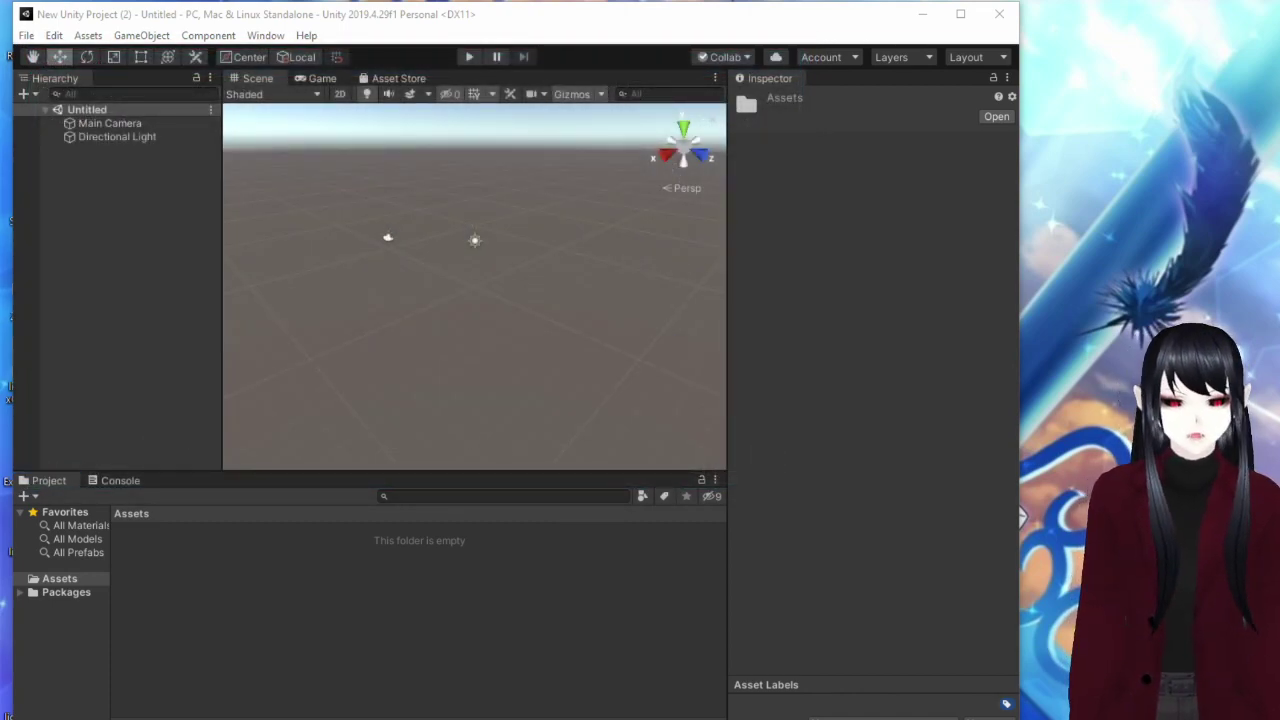
{"action": "left_click_drag", "start_coordinate": [623, 116], "coordinate": [449, 89]}
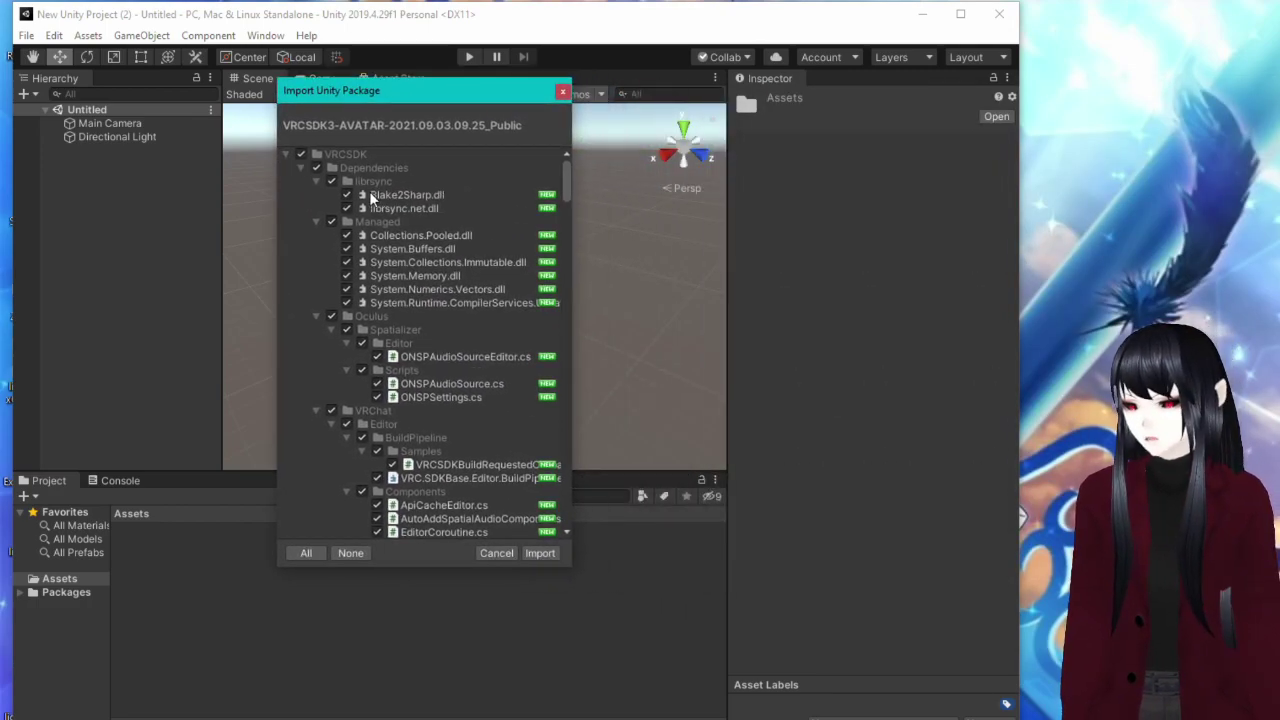
{"action": "scroll", "coordinate": [430, 300], "scroll_direction": "down", "scroll_amount": 20}
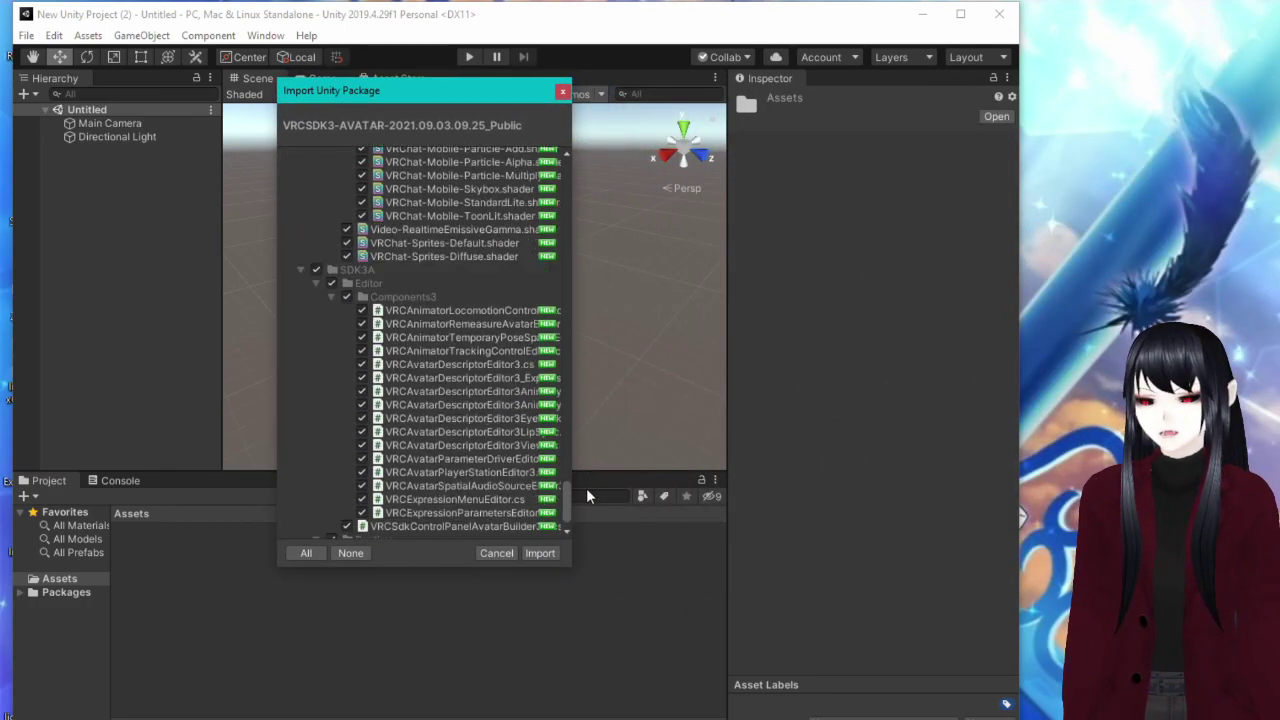
{"action": "scroll", "coordinate": [560, 525], "scroll_direction": "down", "scroll_amount": 2}
{"action": "left_click", "coordinate": [540, 553]}
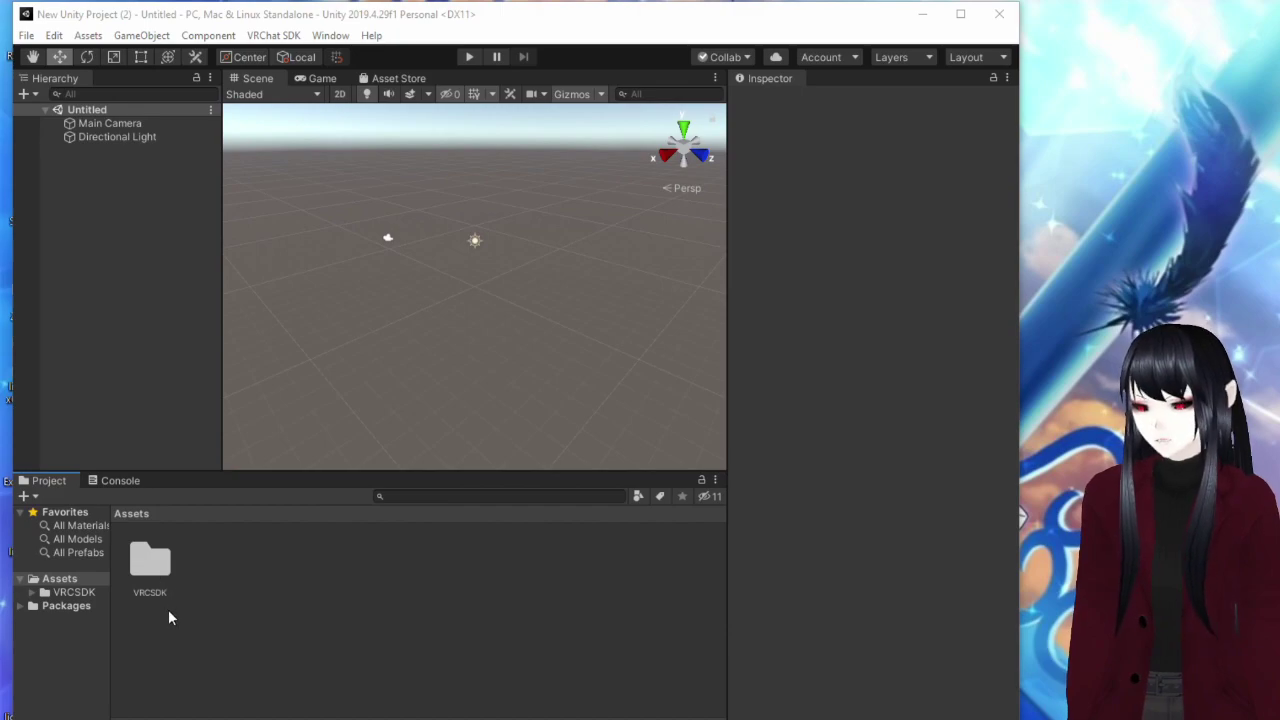
{"action": "left_click", "coordinate": [144, 573]}
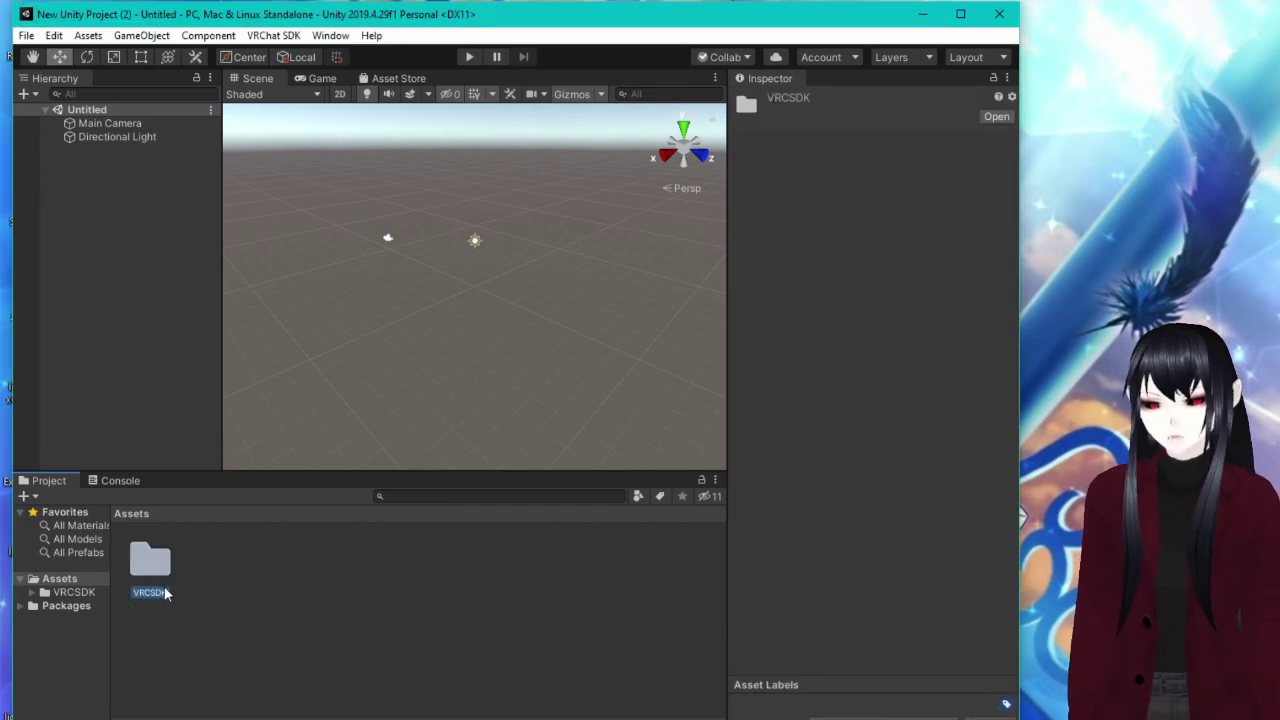
{"action": "left_click", "coordinate": [207, 598]}
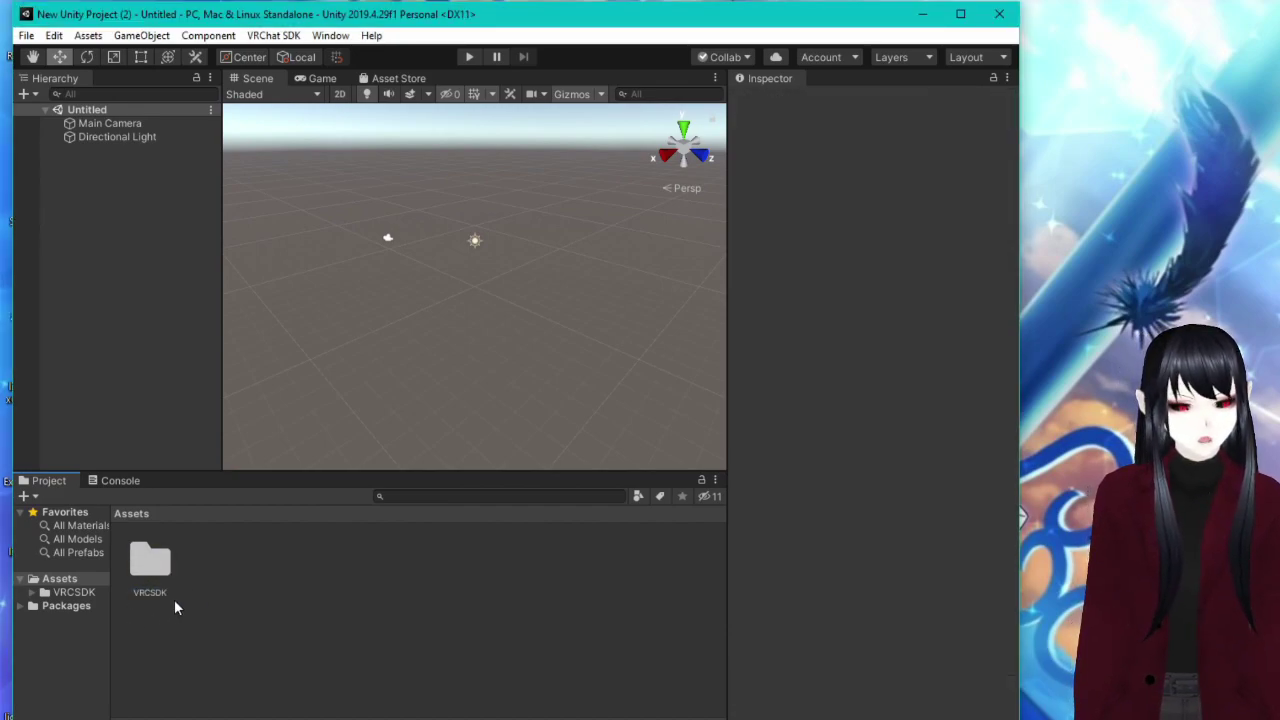
Import all contents of the VRM Converter for VRChat-27.1.1 + UniVRMExtensions package from the Desktop into the project's Assets.
{"action": "right_click", "coordinate": [202, 538]}
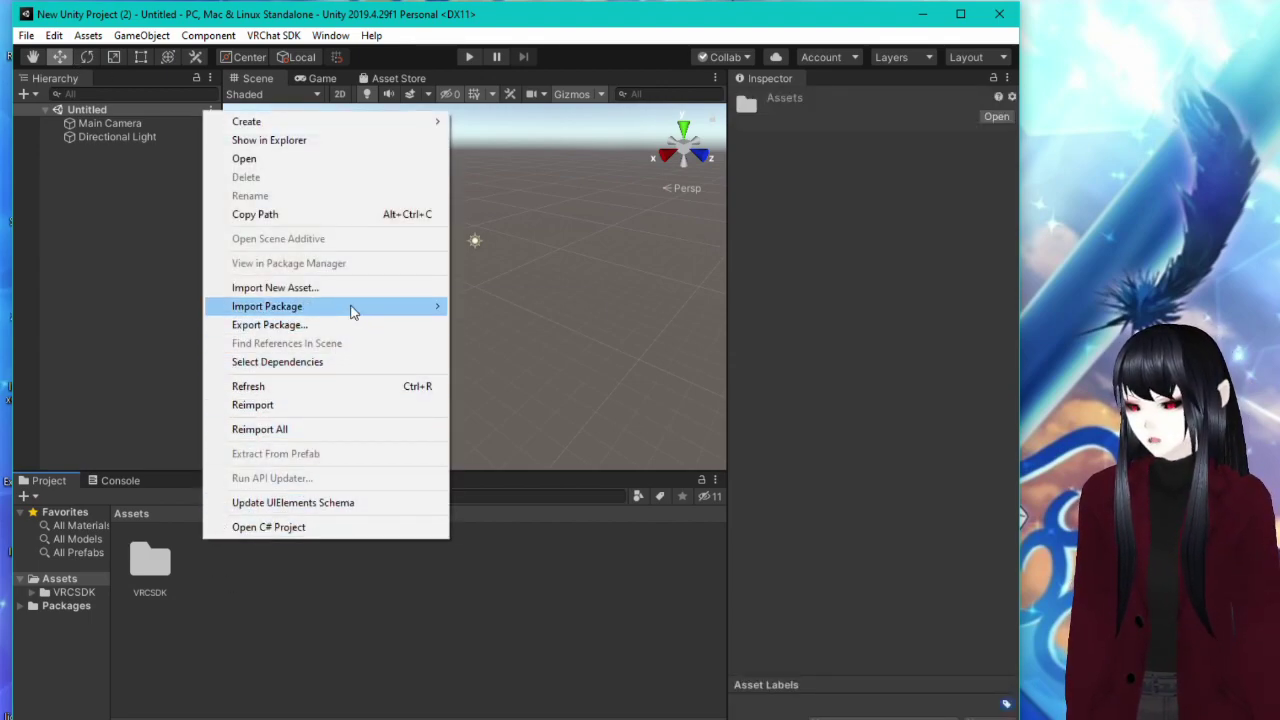
{"action": "mouse_move", "coordinate": [350, 309]}
{"action": "left_click", "coordinate": [478, 306]}
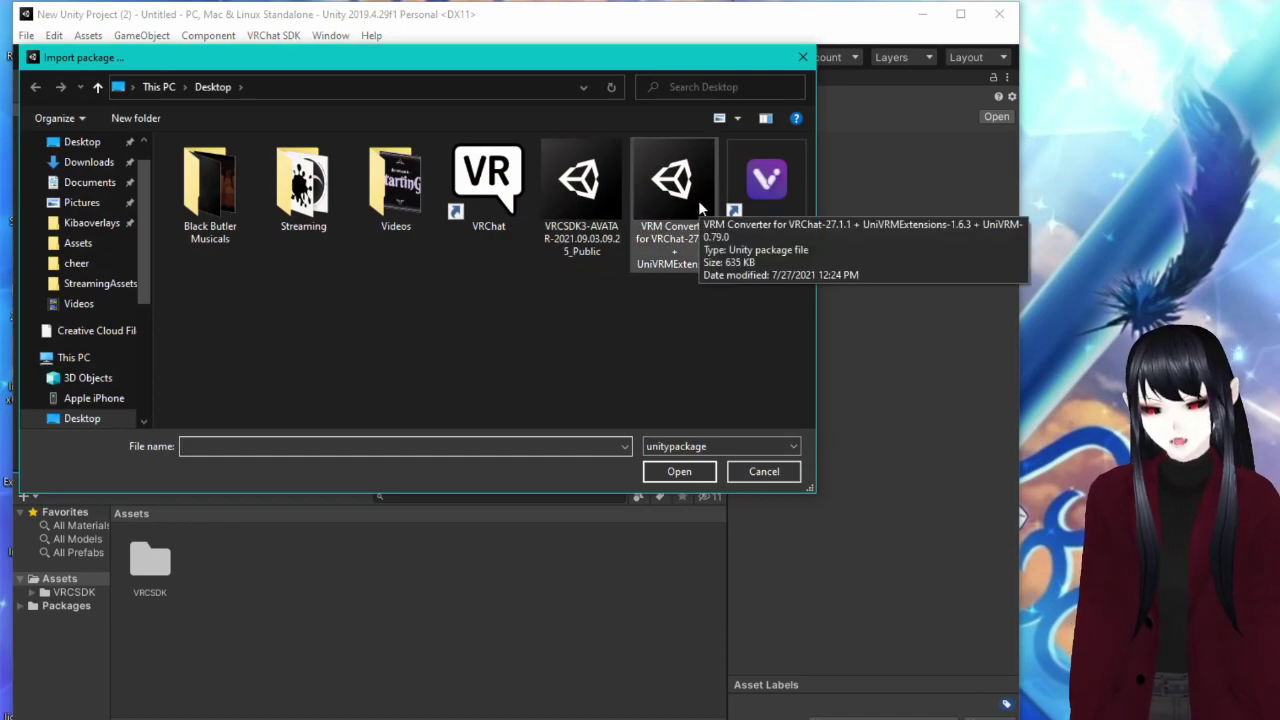
{"action": "left_click", "coordinate": [686, 228]}
{"action": "left_click", "coordinate": [679, 471]}
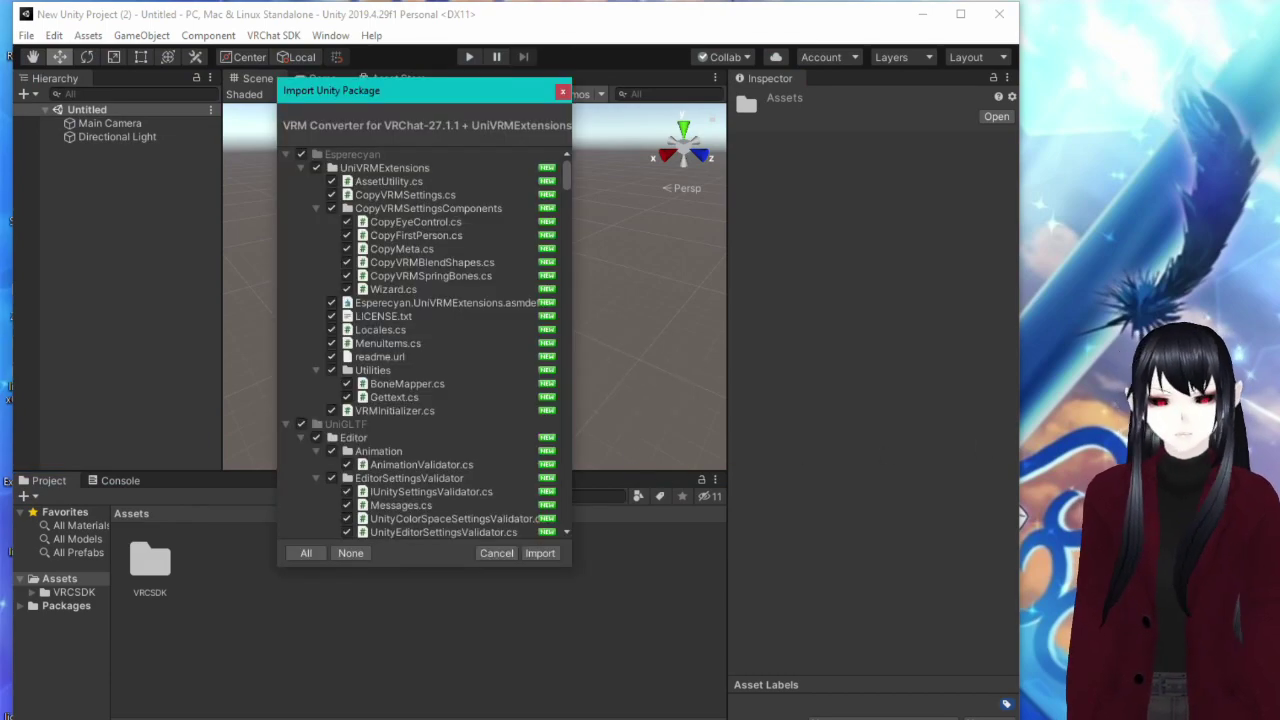
{"action": "scroll", "coordinate": [474, 271], "scroll_direction": "down", "scroll_amount": 10}
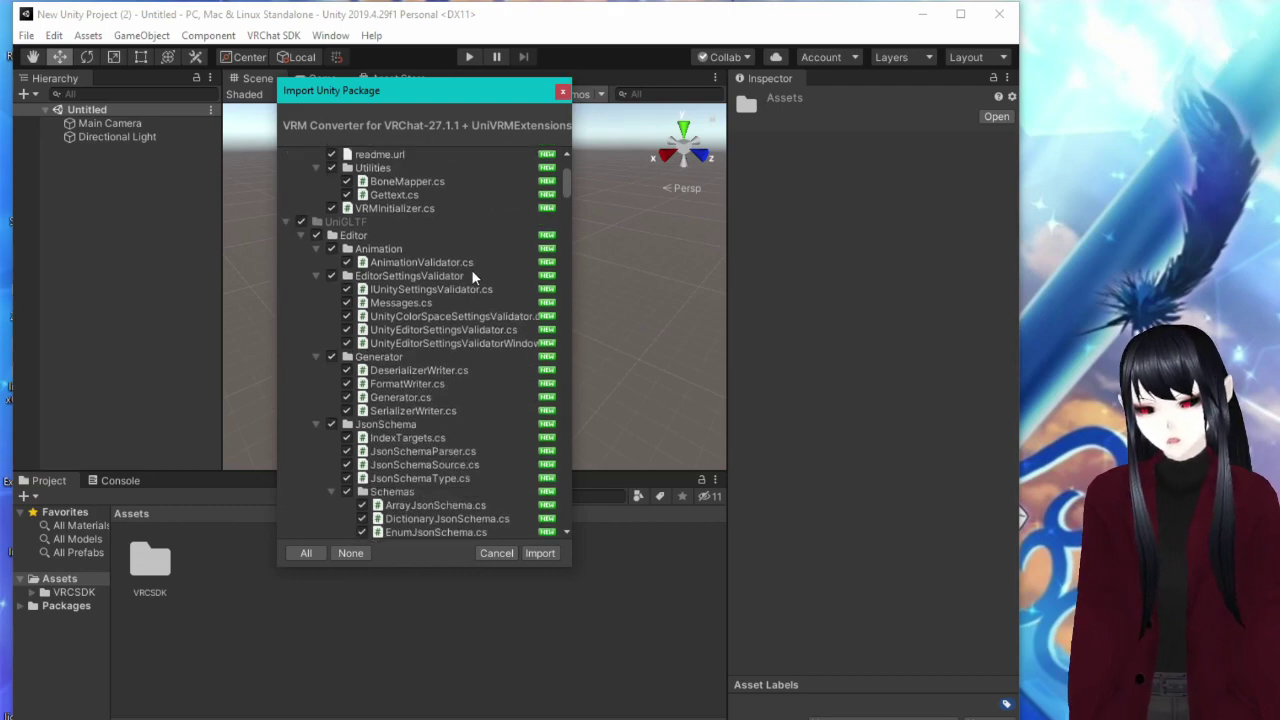
{"action": "left_click", "coordinate": [541, 552]}
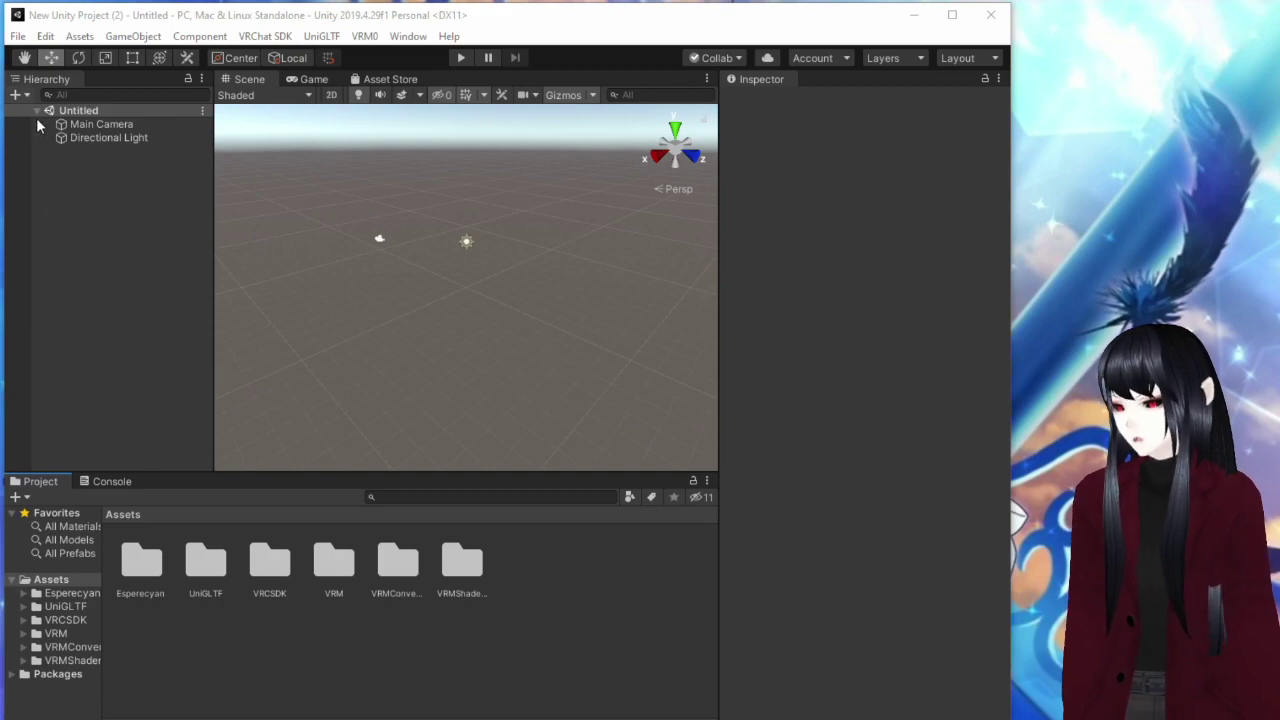
Import TachiMaid.vrm from Luppet's StreamingAssets folder with VRM0 and save it as the prefab TachiMaid in the project's Assets folder.
{"action": "left_click", "coordinate": [366, 37]}
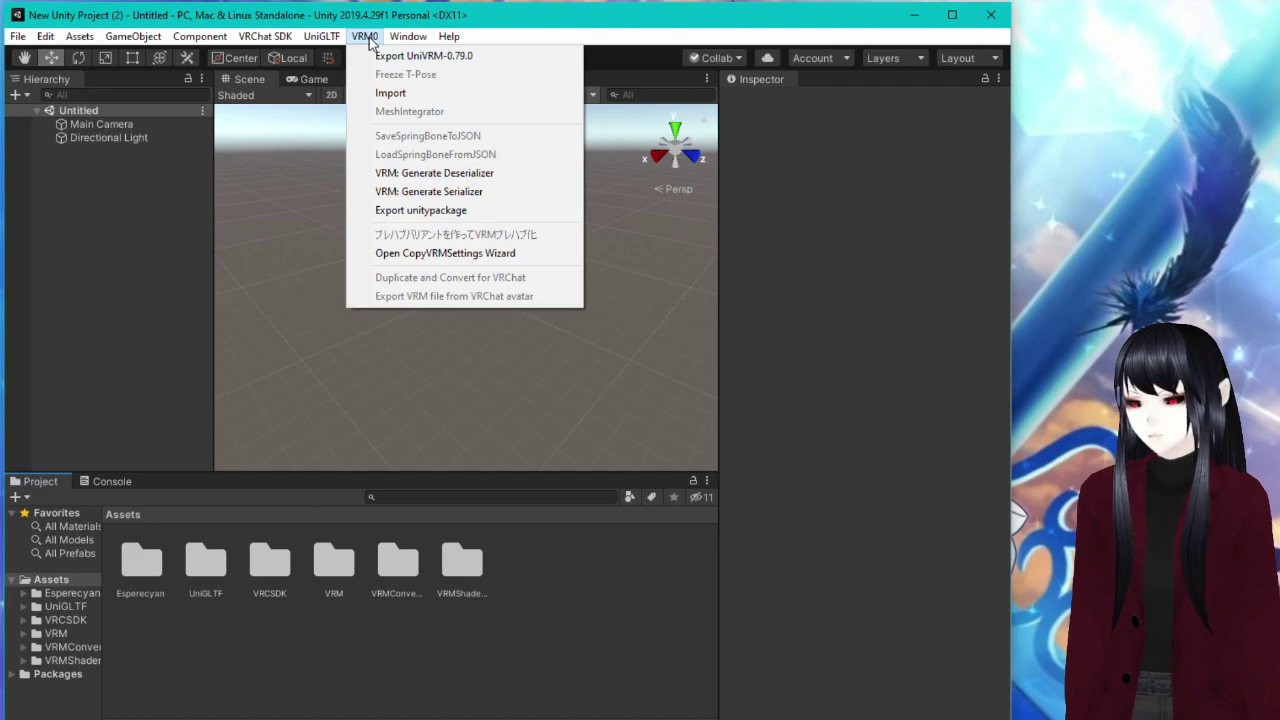
{"action": "left_click", "coordinate": [412, 93]}
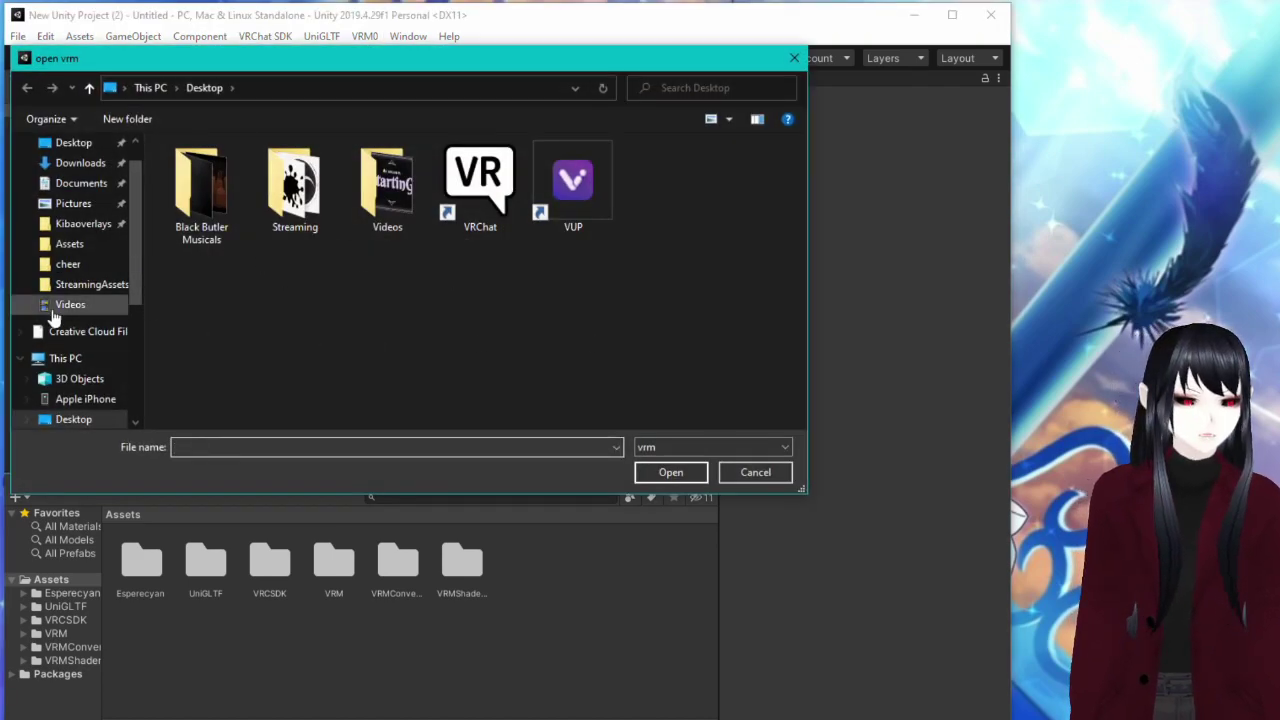
{"action": "scroll", "coordinate": [100, 205], "scroll_direction": "up", "scroll_amount": 1}
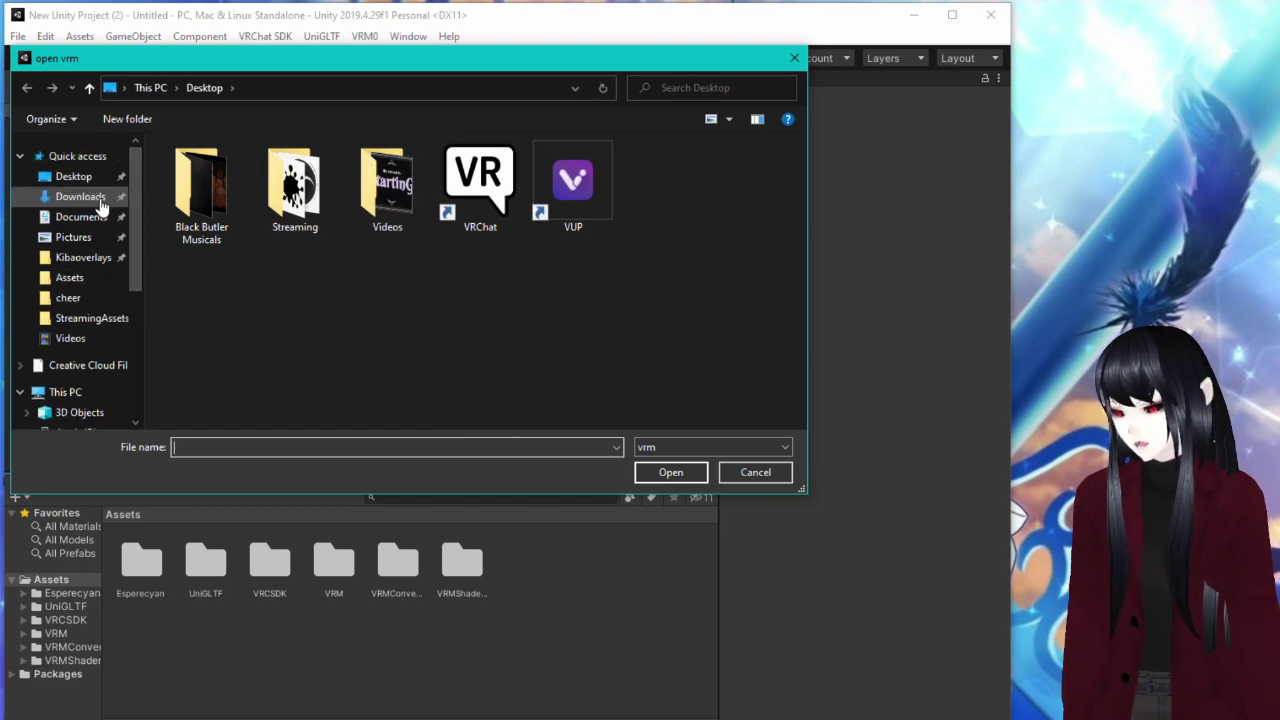
{"action": "left_click", "coordinate": [80, 158]}
{"action": "left_click", "coordinate": [75, 176]}
{"action": "double_click", "coordinate": [294, 188]}
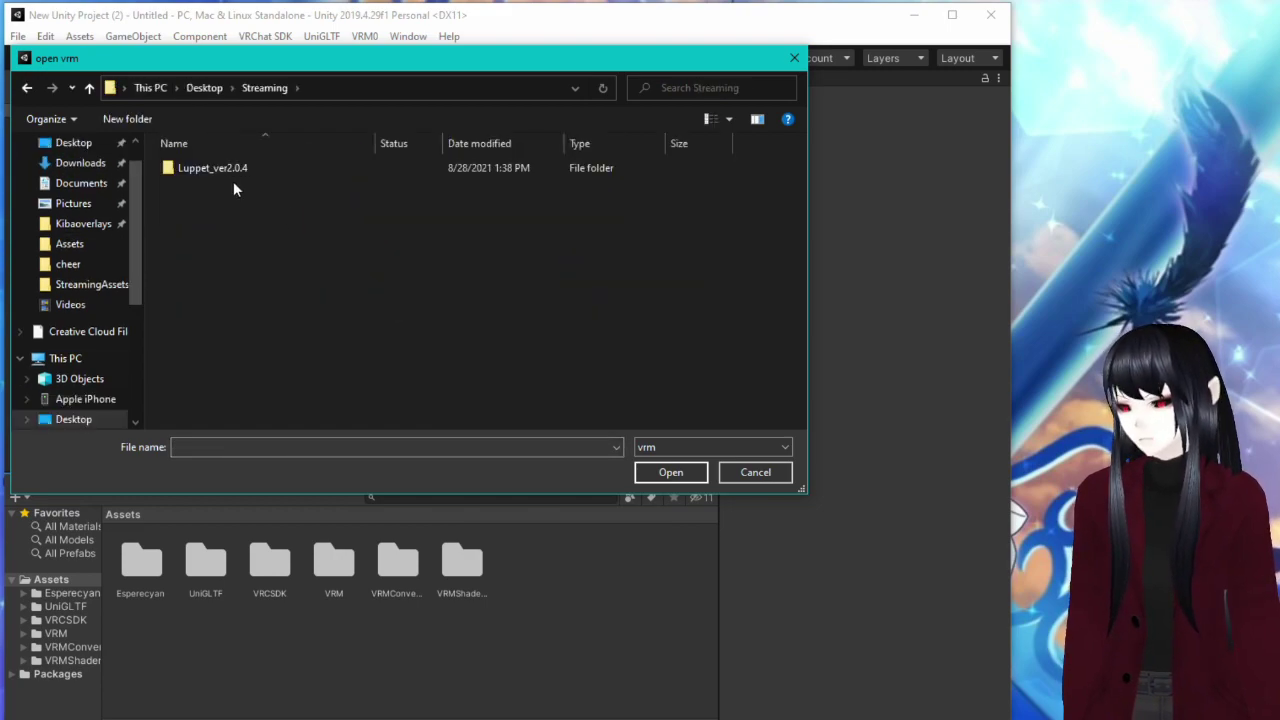
{"action": "double_click", "coordinate": [235, 168]}
{"action": "double_click", "coordinate": [236, 167]}
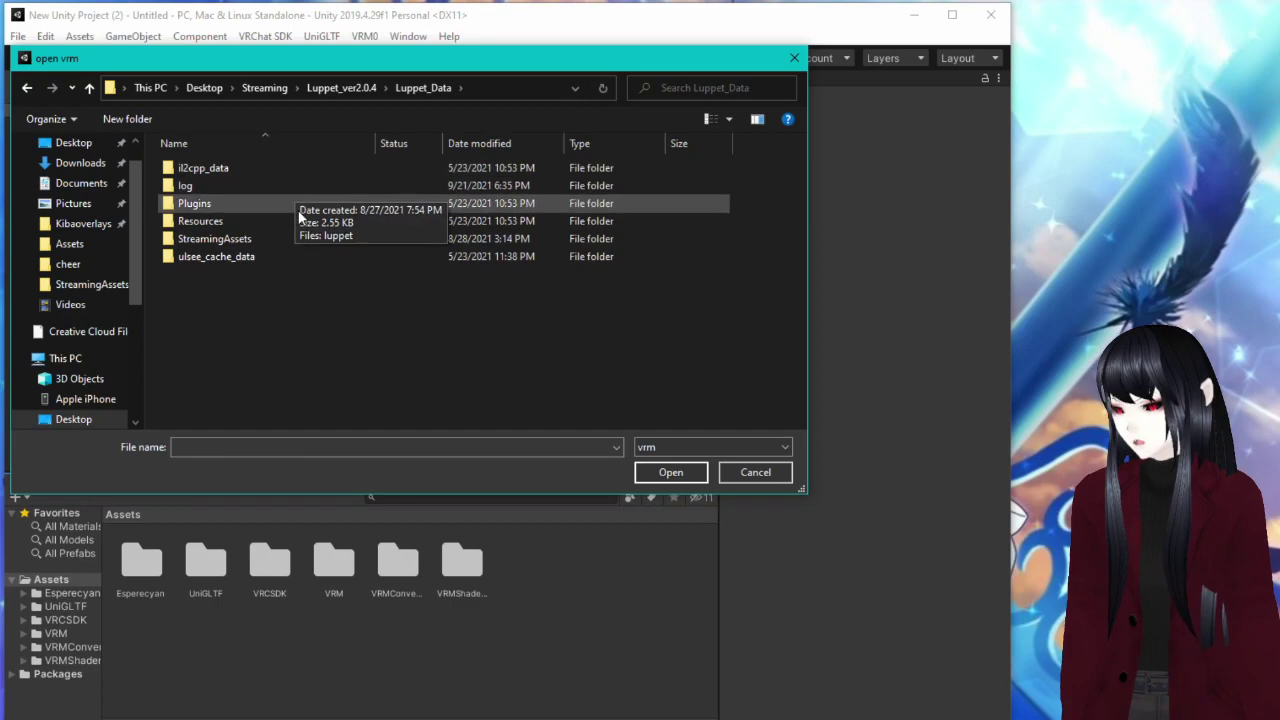
{"action": "double_click", "coordinate": [261, 238]}
{"action": "left_click", "coordinate": [261, 238]}
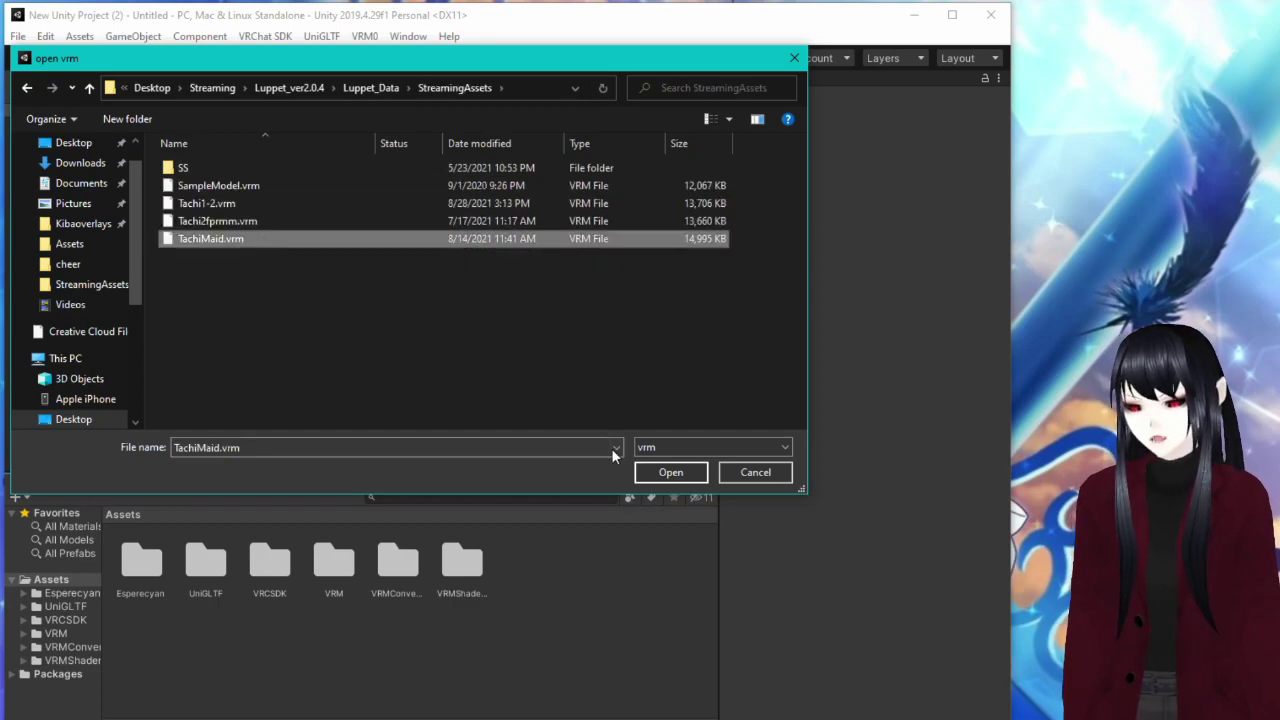
{"action": "left_click", "coordinate": [652, 471]}
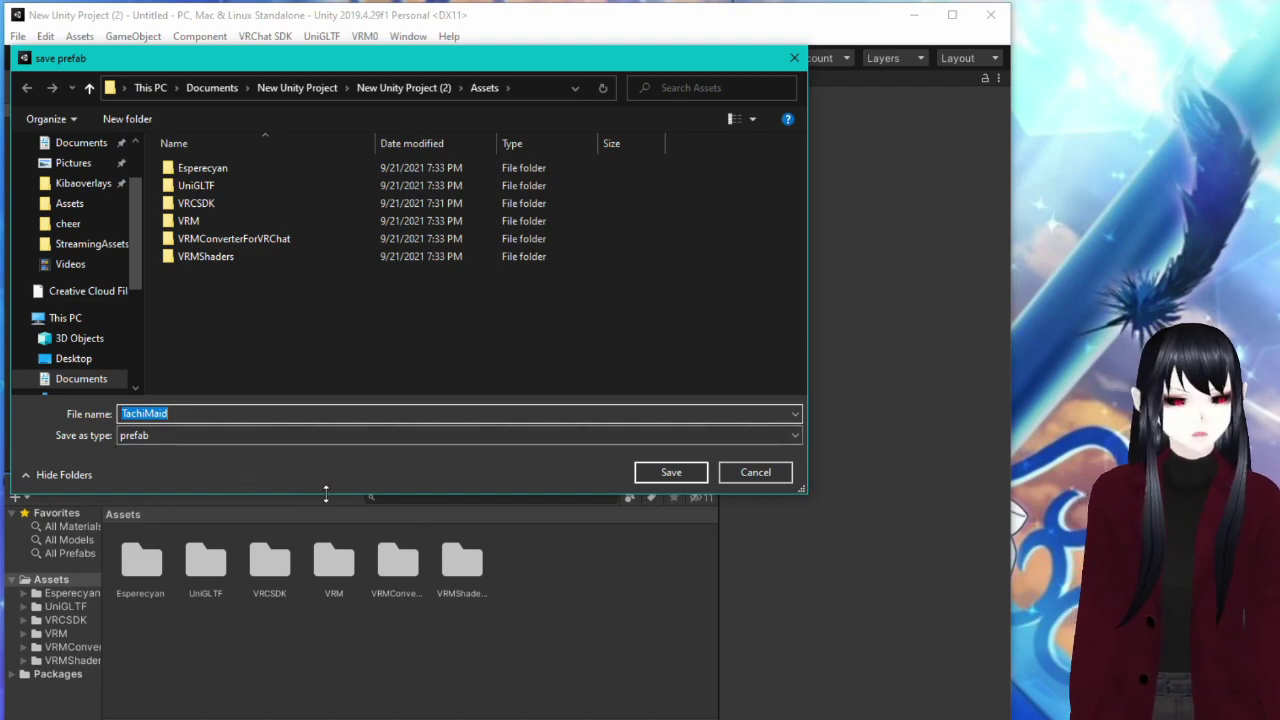
{"action": "left_click", "coordinate": [662, 476]}
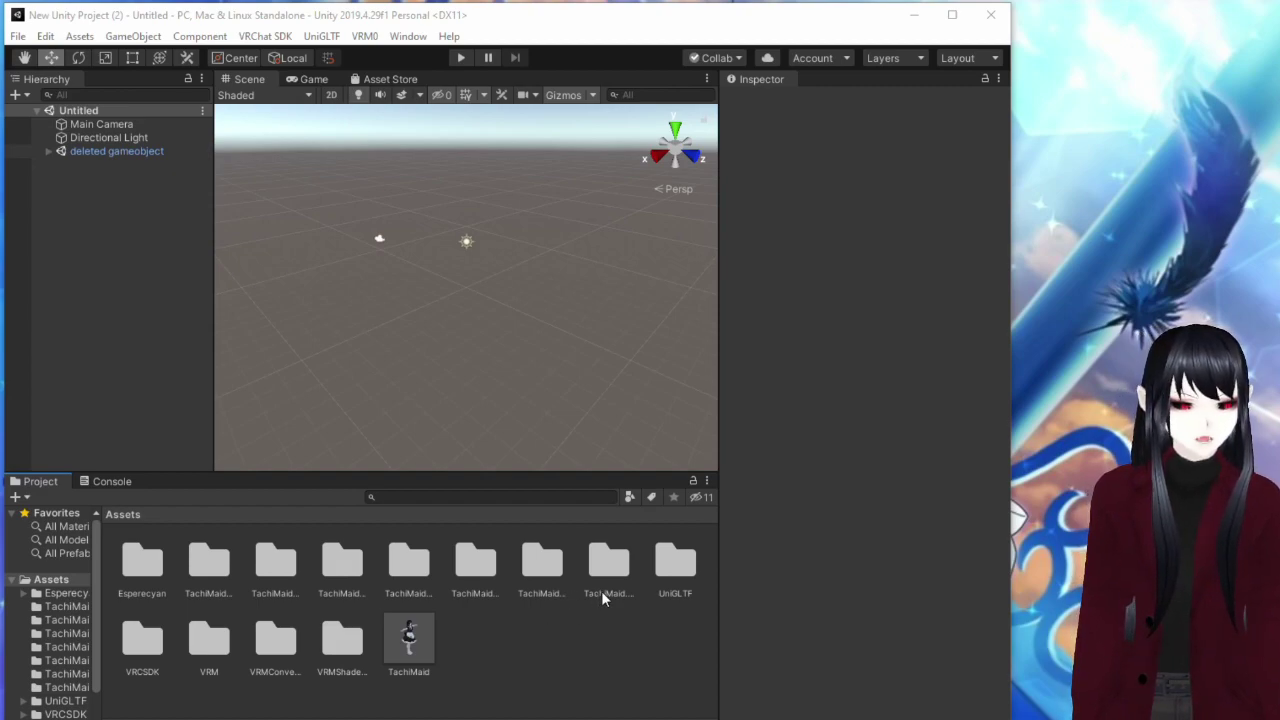
Place the TachiMaid prefab from Assets into the scene hierarchy below Directional Light.
{"action": "left_click", "coordinate": [405, 635]}
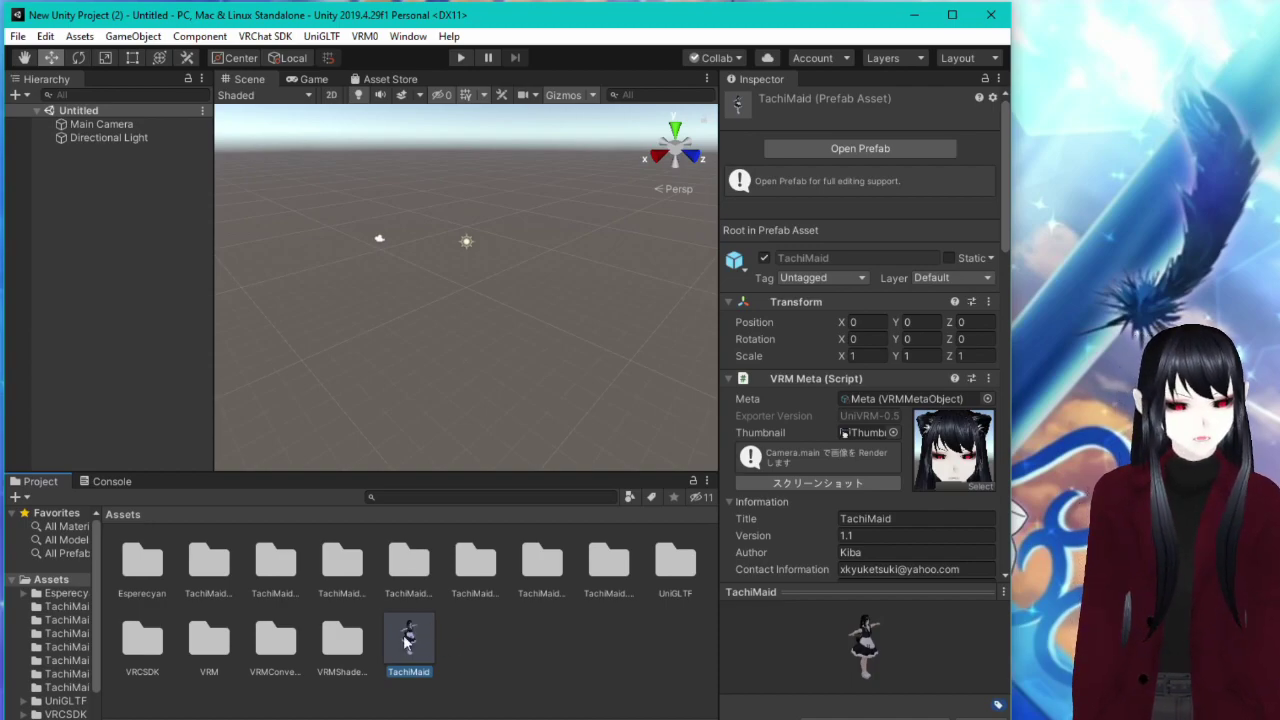
{"action": "left_click_drag", "start_coordinate": [419, 642], "coordinate": [102, 166]}
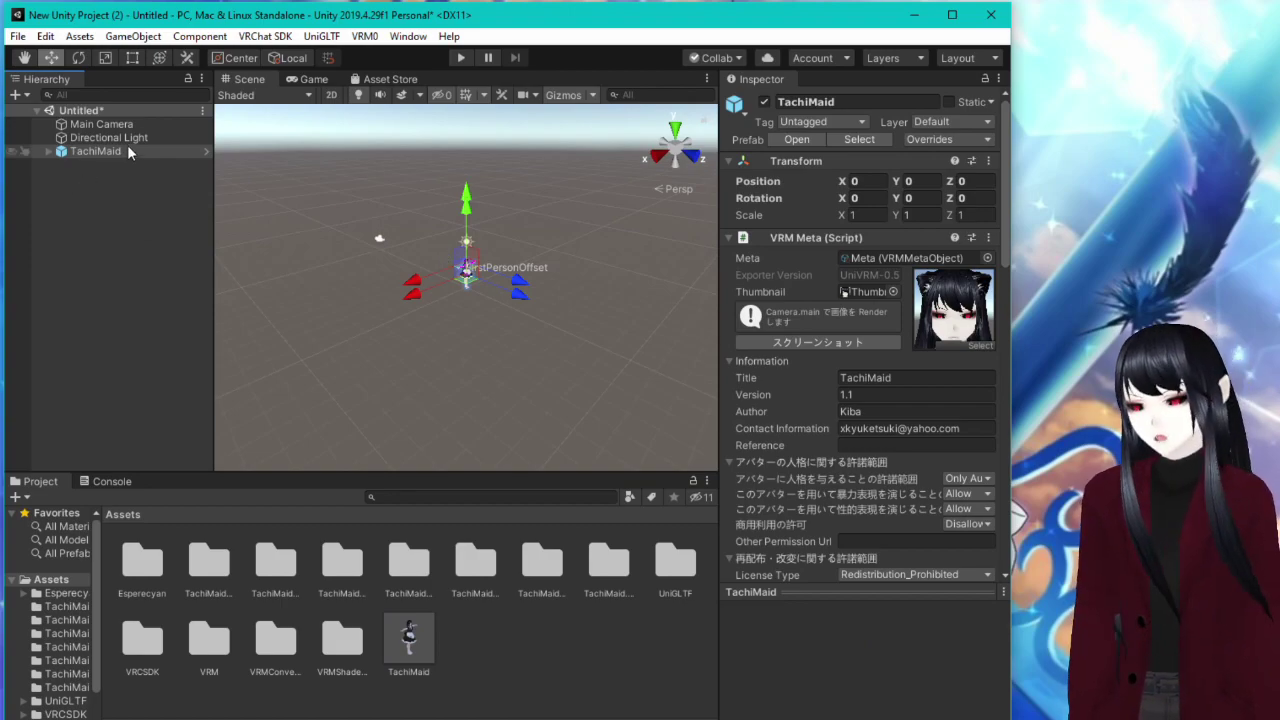
{"action": "scroll", "coordinate": [482, 314], "scroll_direction": "up", "scroll_amount": 3}
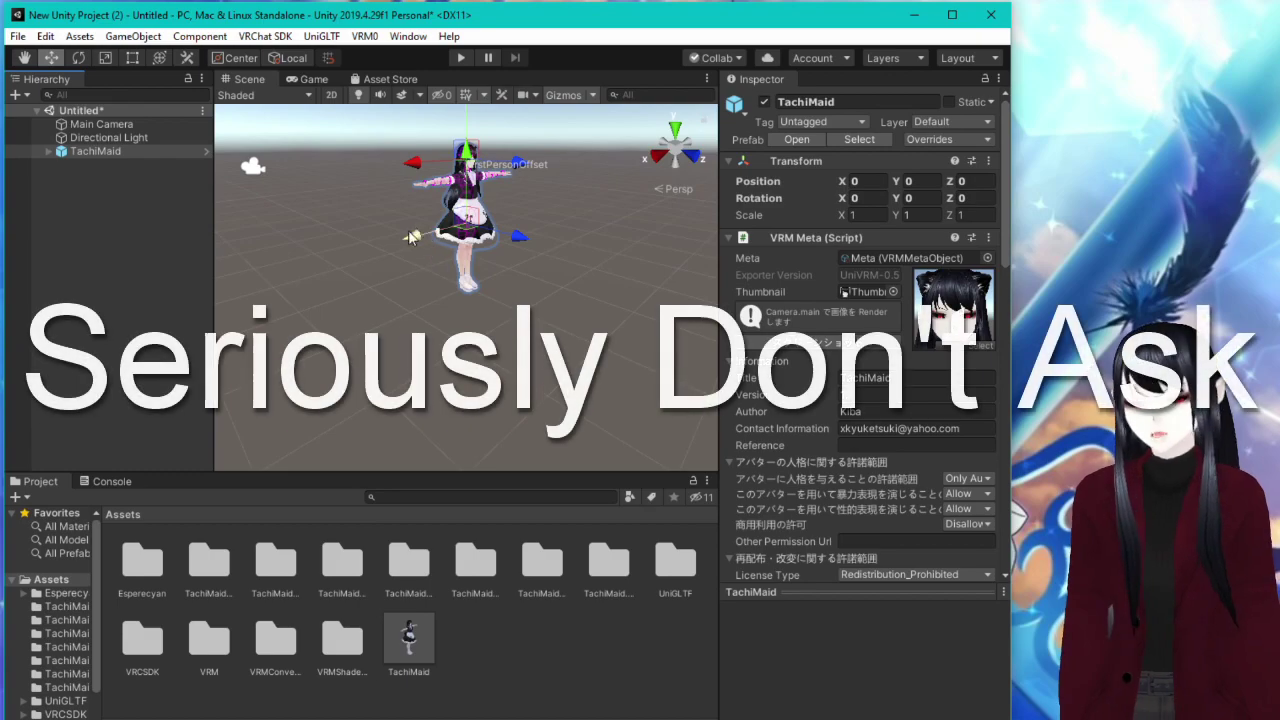
Duplicate and convert TachiMaid for VRChat with the default converter settings, saving the prefab as TachiMaid (VRChat) in Assets.
{"action": "left_click", "coordinate": [363, 38]}
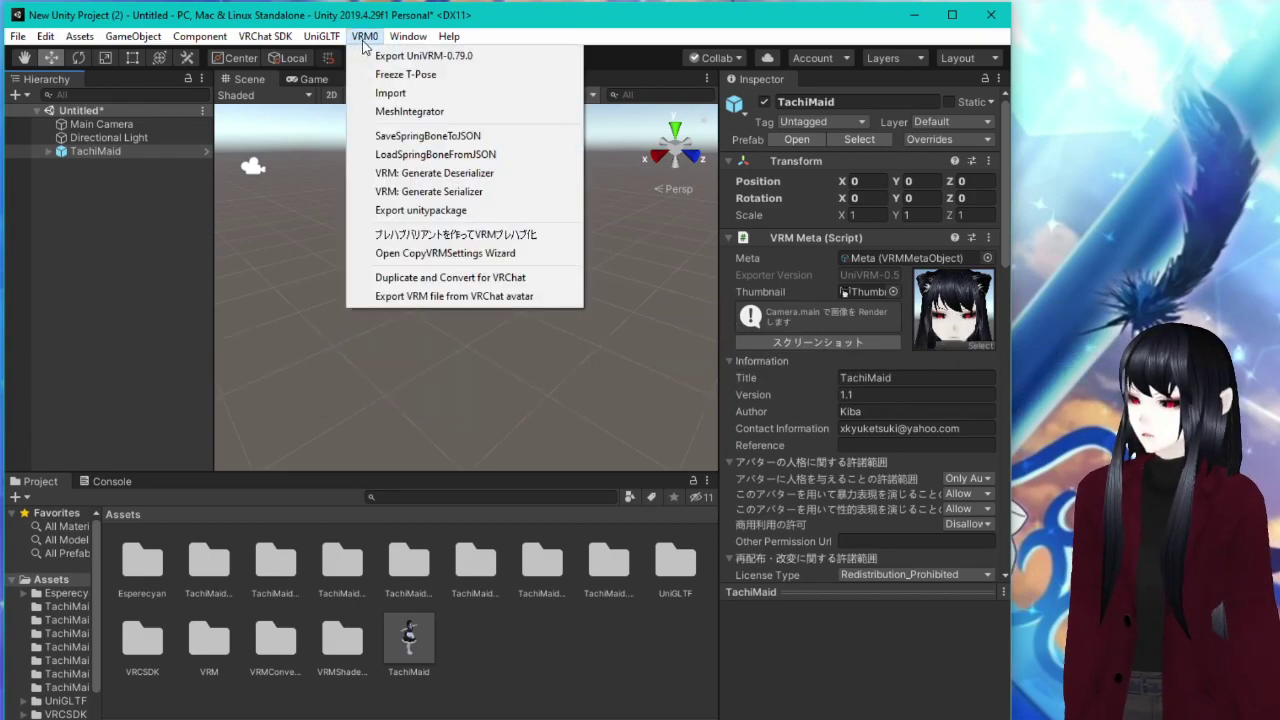
{"action": "left_click", "coordinate": [512, 279]}
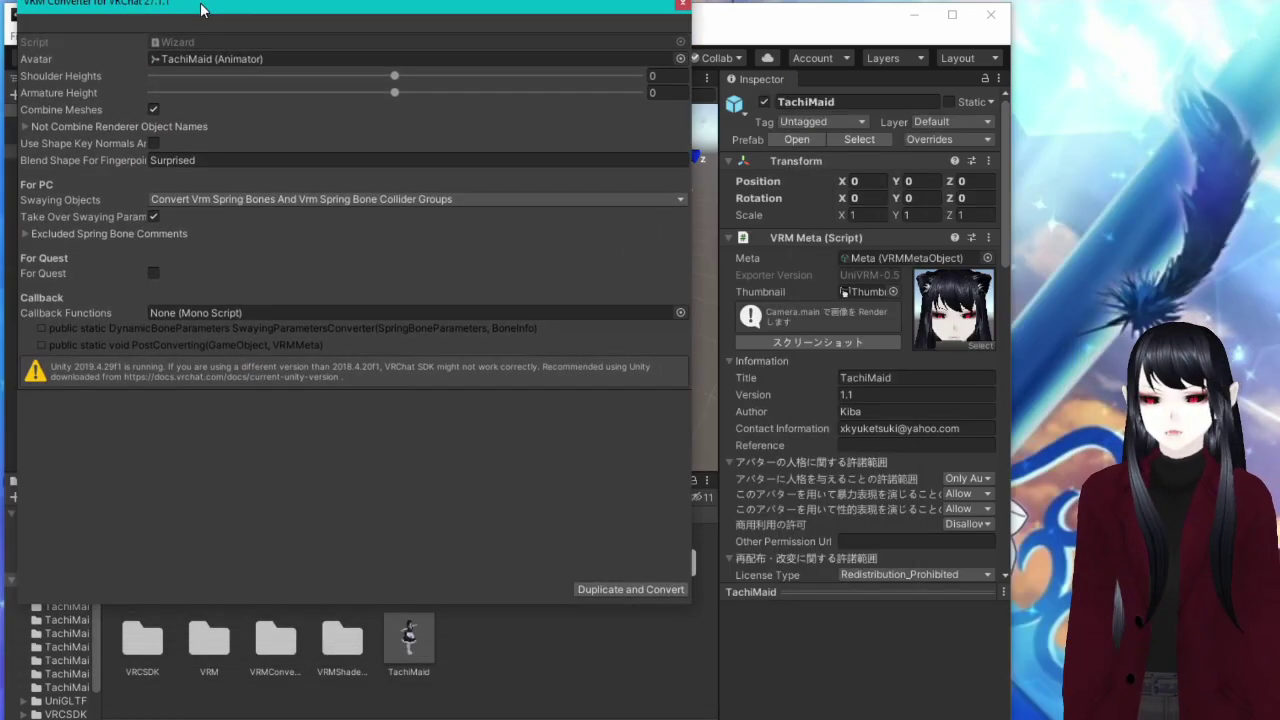
{"action": "left_click_drag", "start_coordinate": [205, 10], "coordinate": [422, 46]}
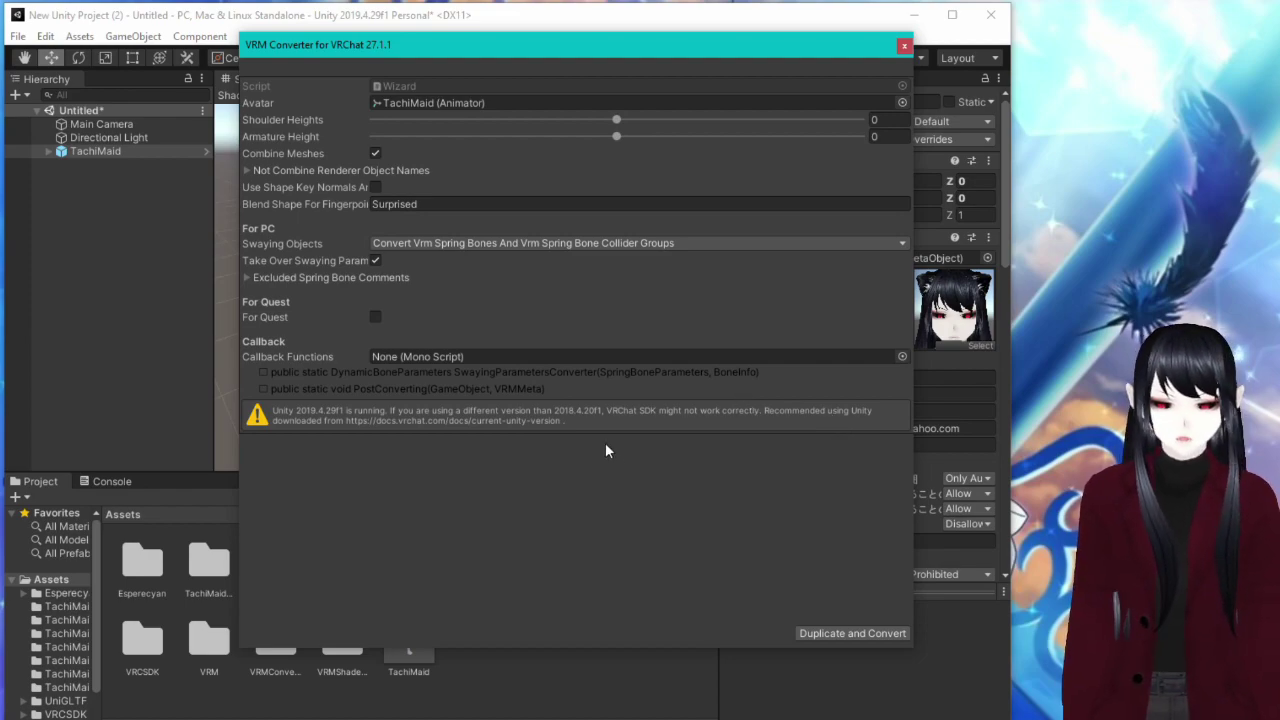
{"action": "left_click", "coordinate": [836, 633]}
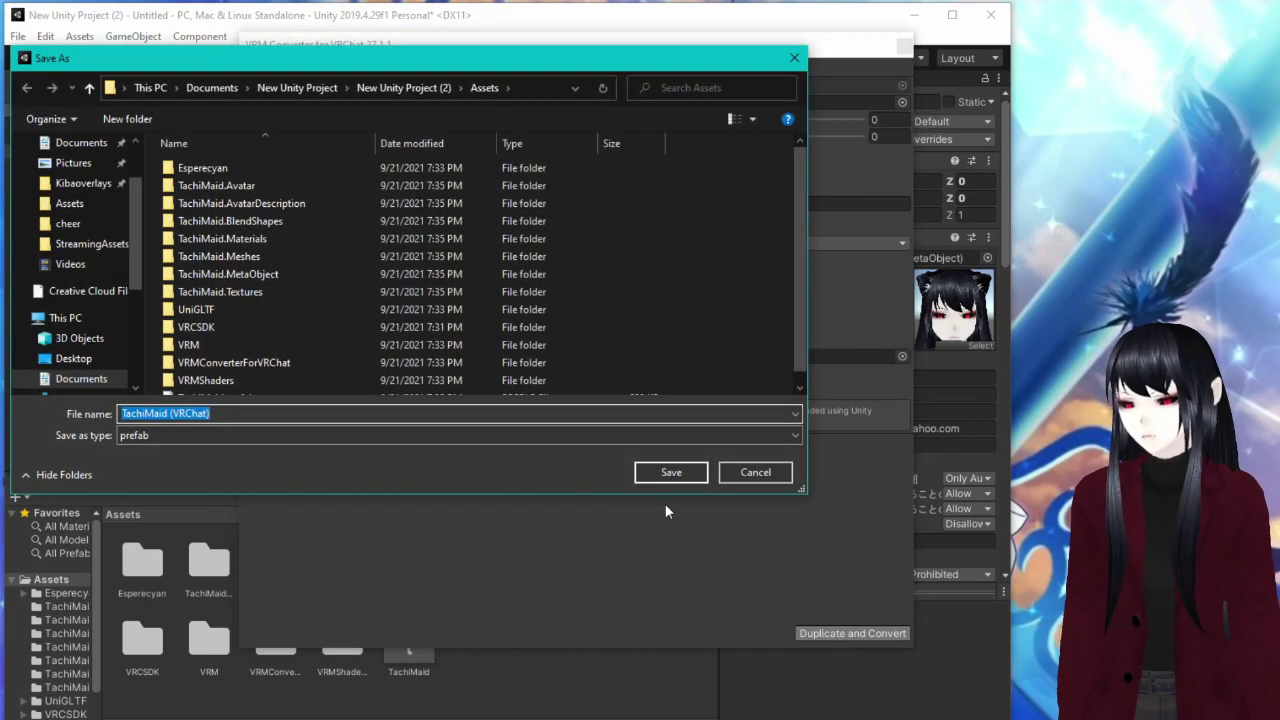
{"action": "left_click", "coordinate": [690, 472]}
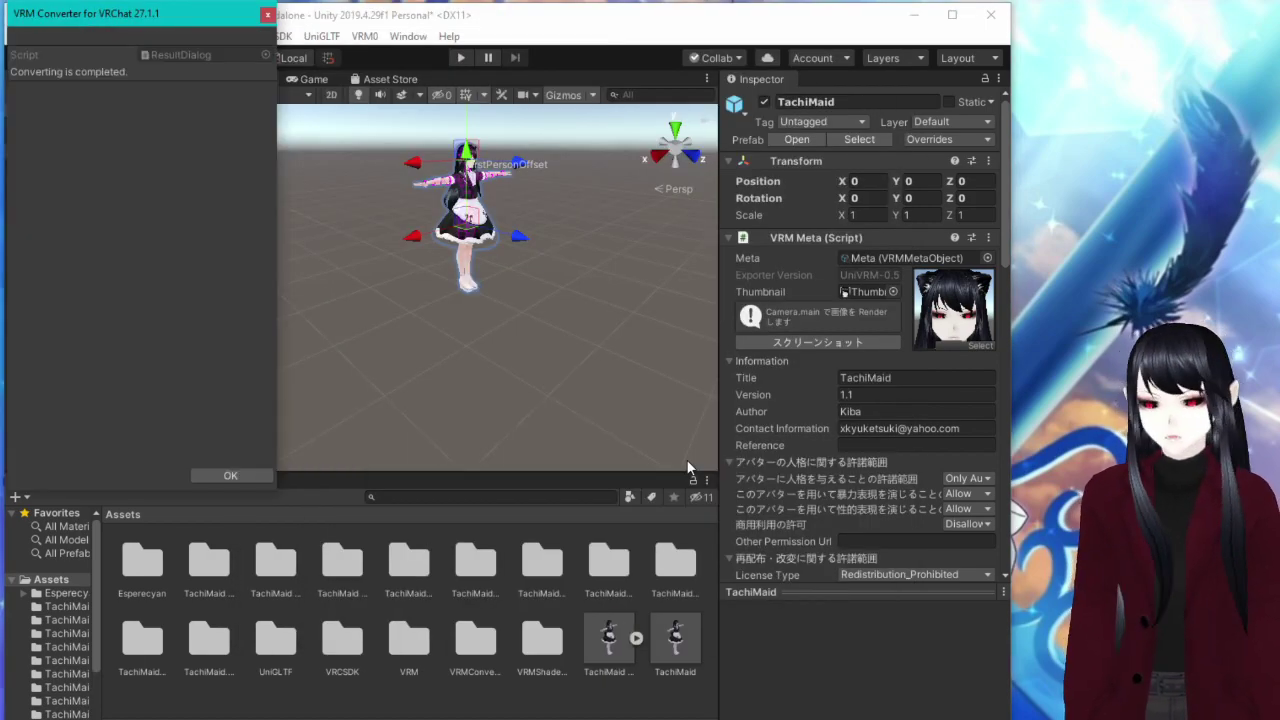
{"action": "left_click", "coordinate": [229, 472]}
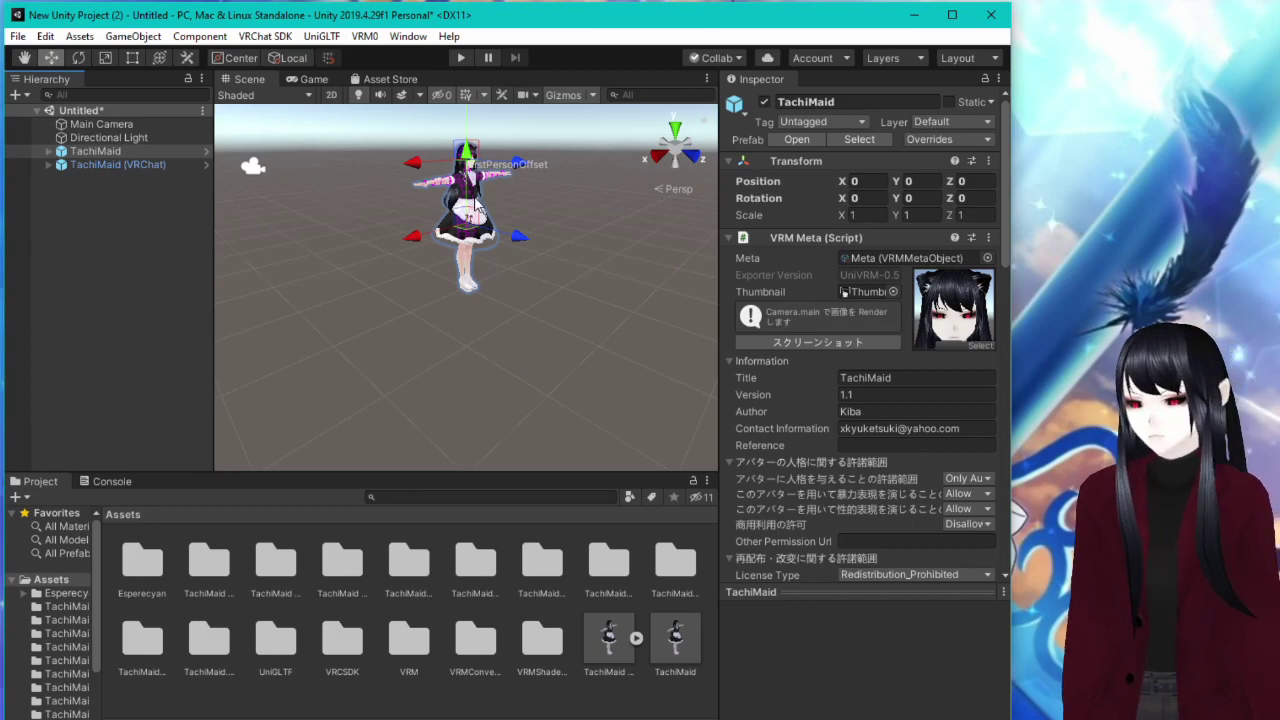
Select the TachiMaid (VRChat) avatar in the scene and expand the View settings of its VRC Avatar Descriptor.
{"action": "left_click", "coordinate": [134, 166]}
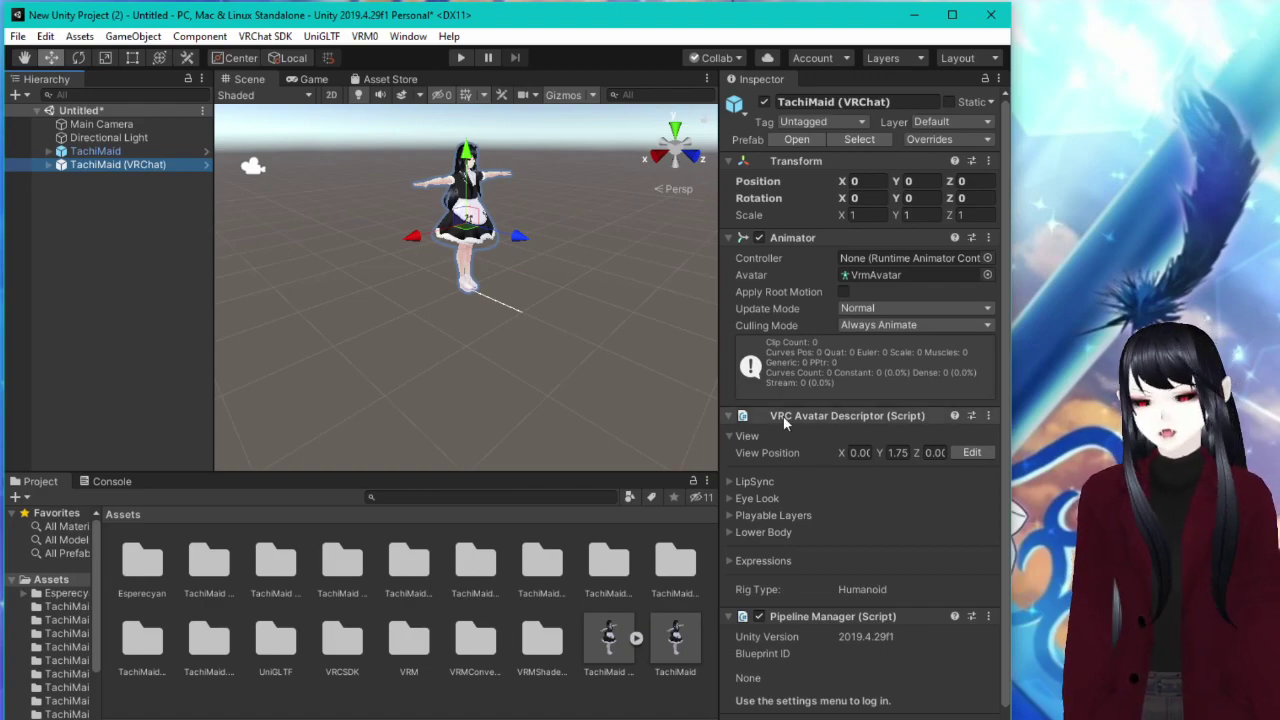
{"action": "left_click", "coordinate": [735, 437]}
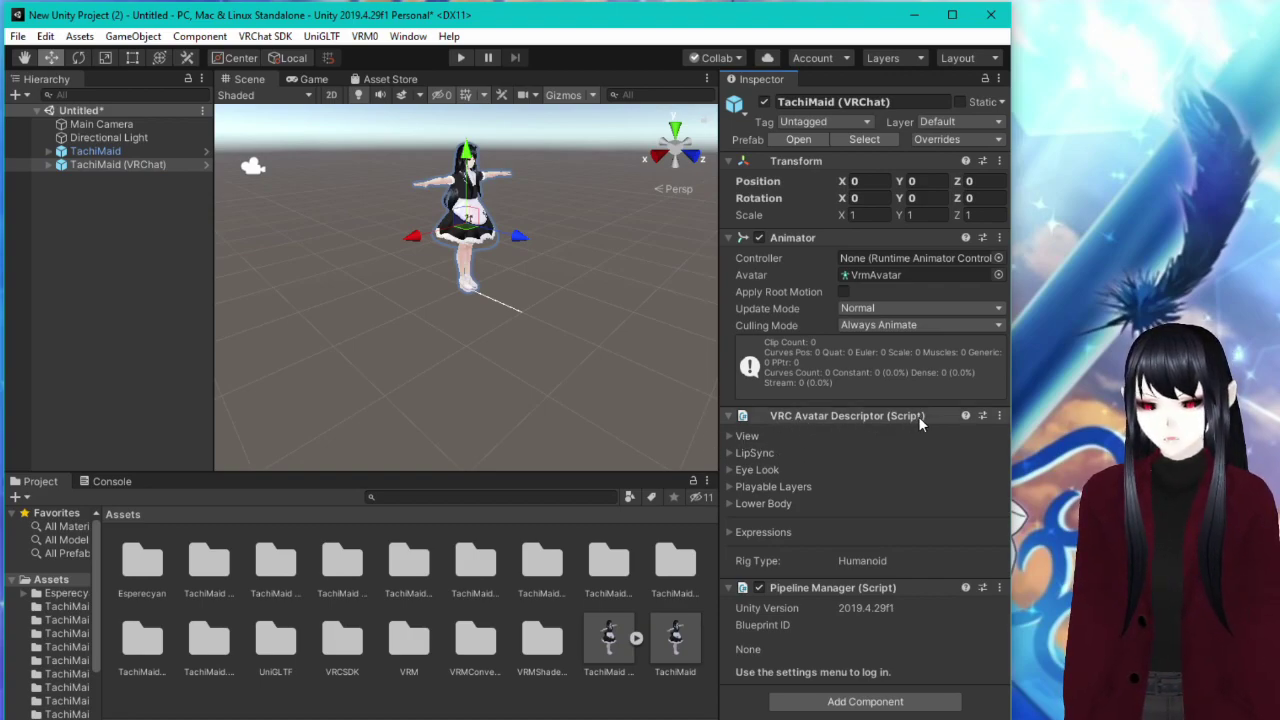
{"action": "left_click", "coordinate": [729, 437]}
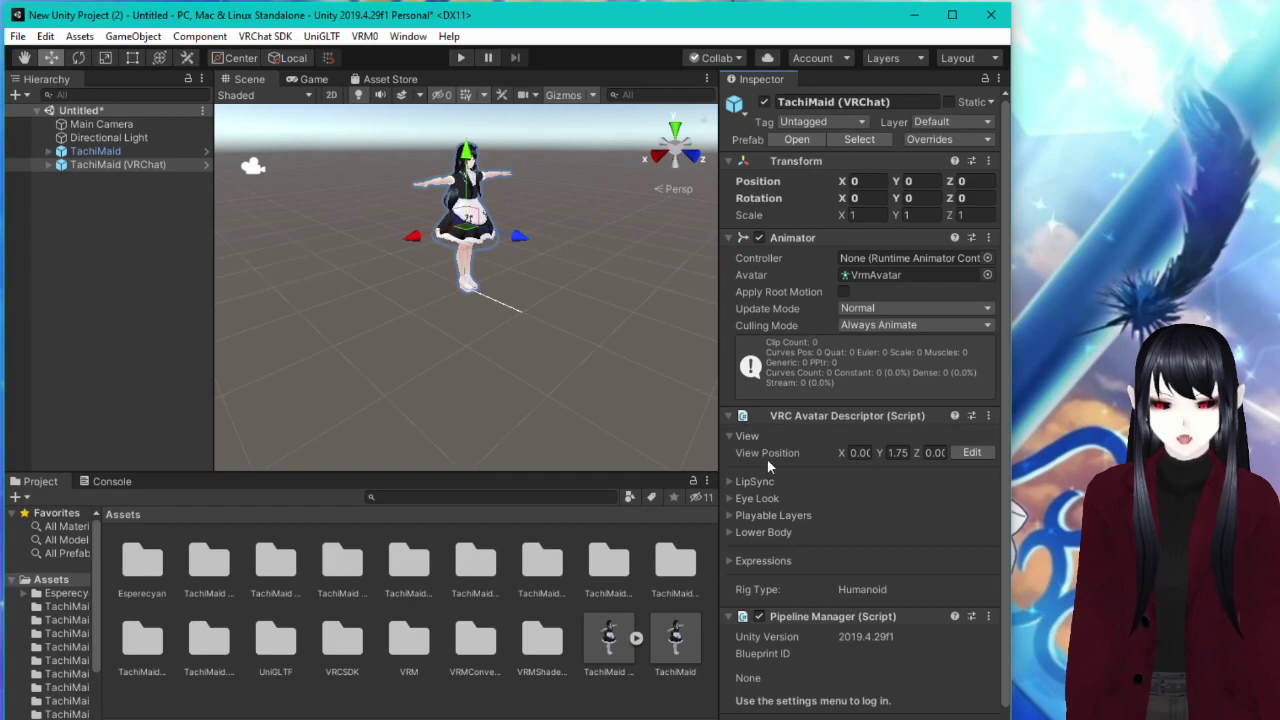
{"action": "left_click", "coordinate": [865, 453]}
Examine the TachiMaid (VRChat) avatar's face and upper body from the front, keeping the avatar root selected.
{"action": "scroll", "coordinate": [476, 208], "scroll_direction": "up", "scroll_amount": 5}
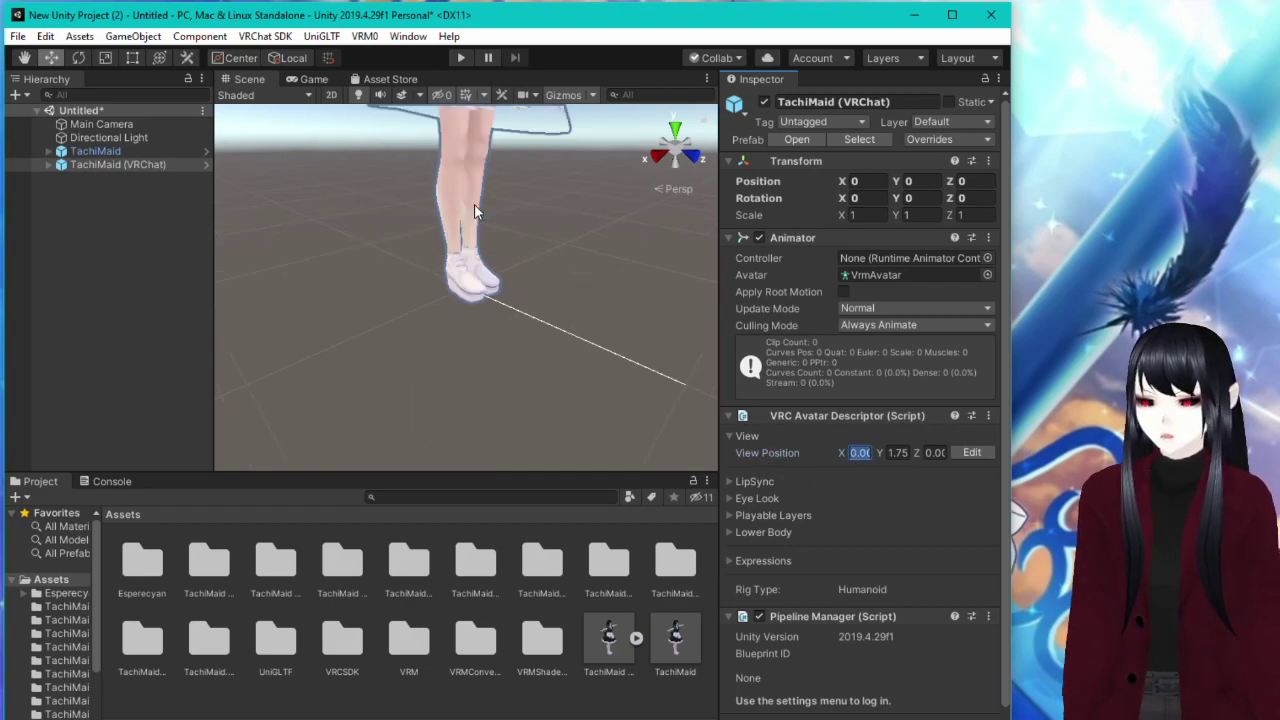
{"action": "scroll", "coordinate": [476, 210], "scroll_direction": "down", "scroll_amount": 2}
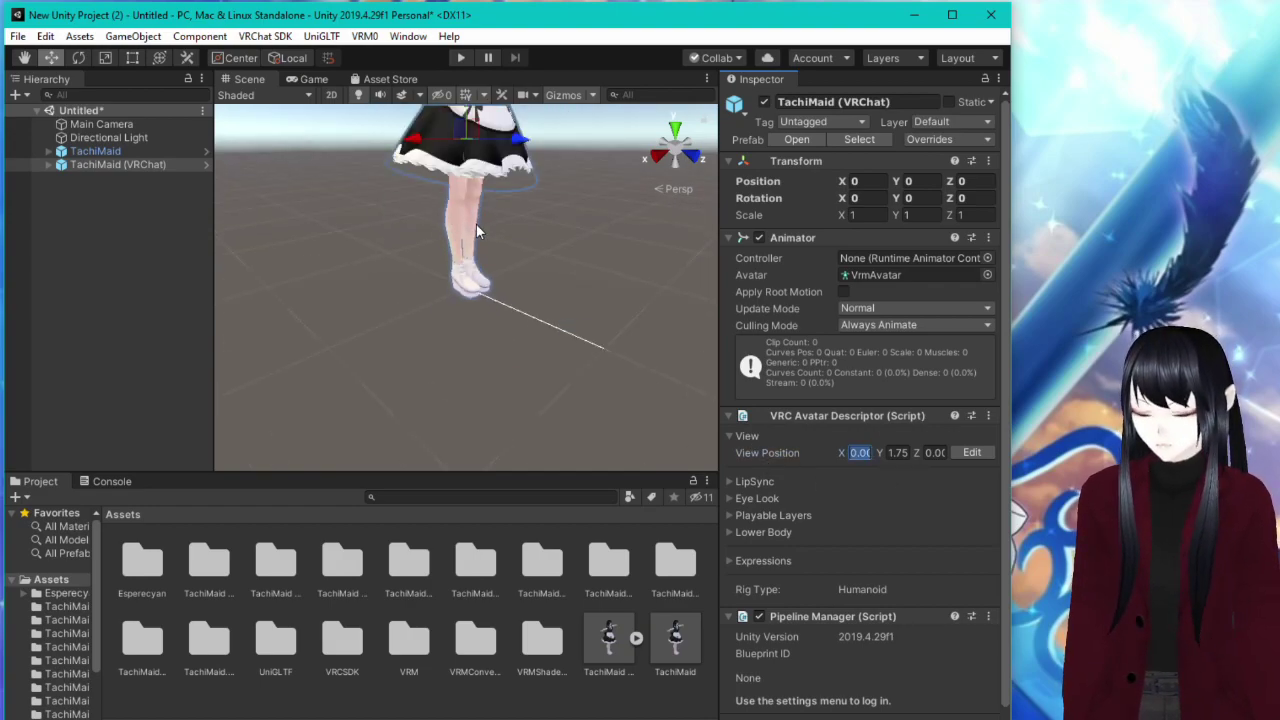
{"action": "left_click", "coordinate": [487, 157]}
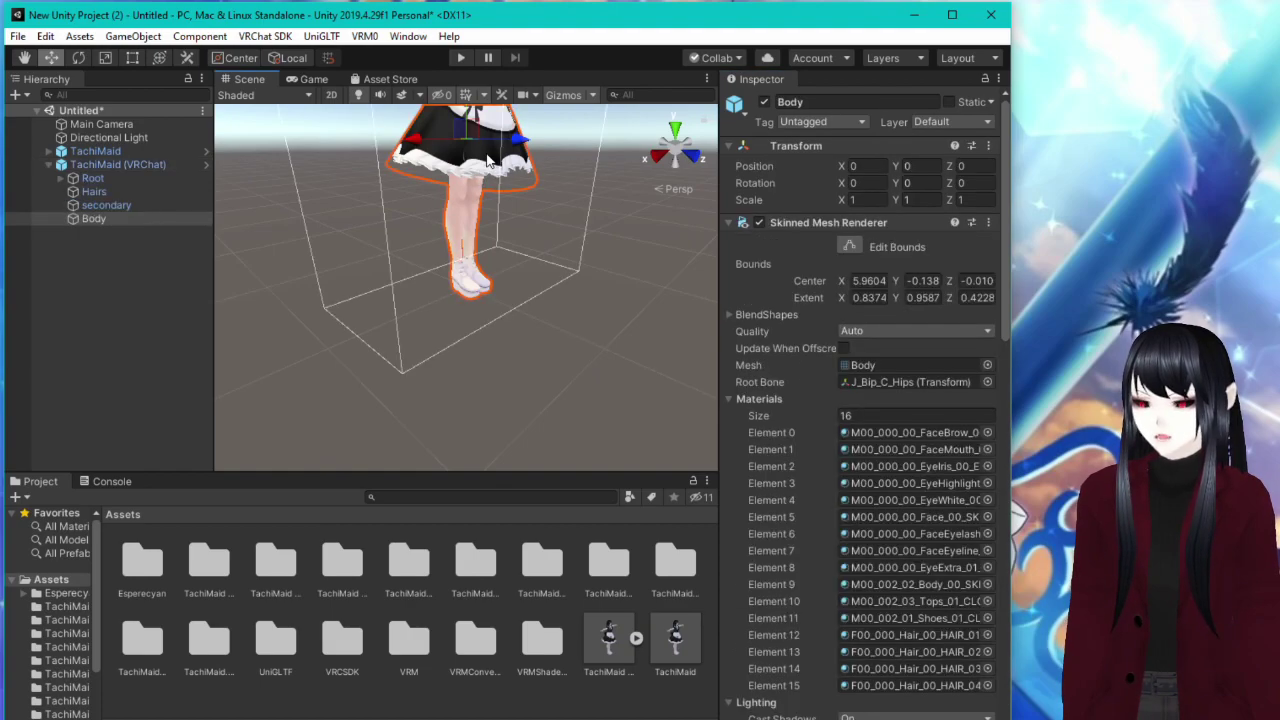
{"action": "middle_click_drag", "start_coordinate": [487, 157], "coordinate": [358, 215]}
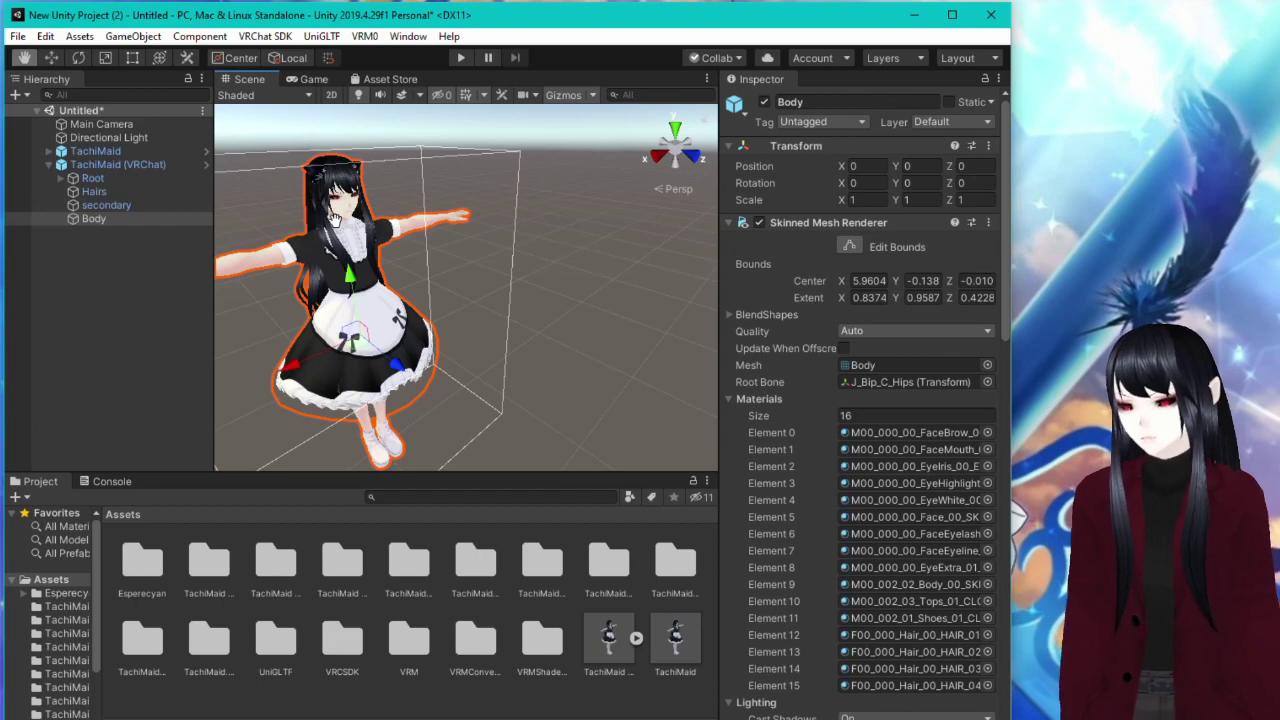
{"action": "left_click_drag", "start_coordinate": [335, 220], "coordinate": [238, 186], "text": "alt"}
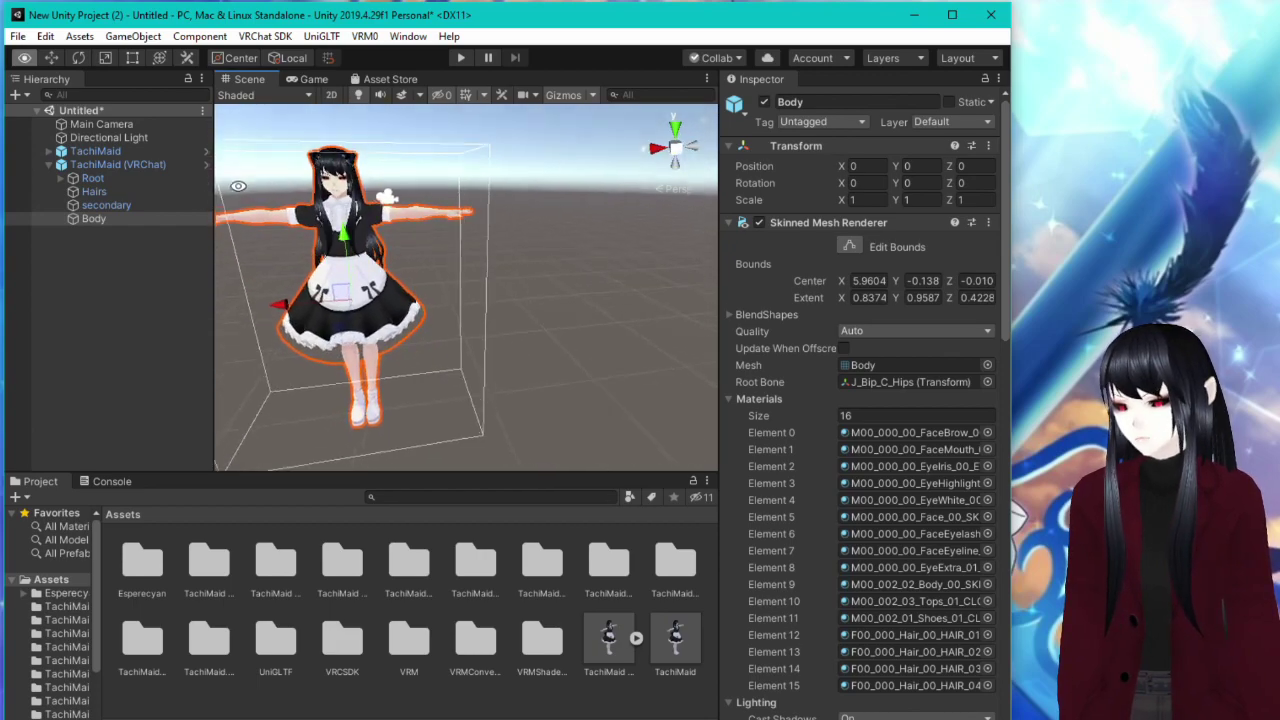
{"action": "scroll", "coordinate": [238, 186], "scroll_direction": "up", "scroll_amount": 10}
{"action": "middle_click_drag", "start_coordinate": [300, 200], "coordinate": [350, 214]}
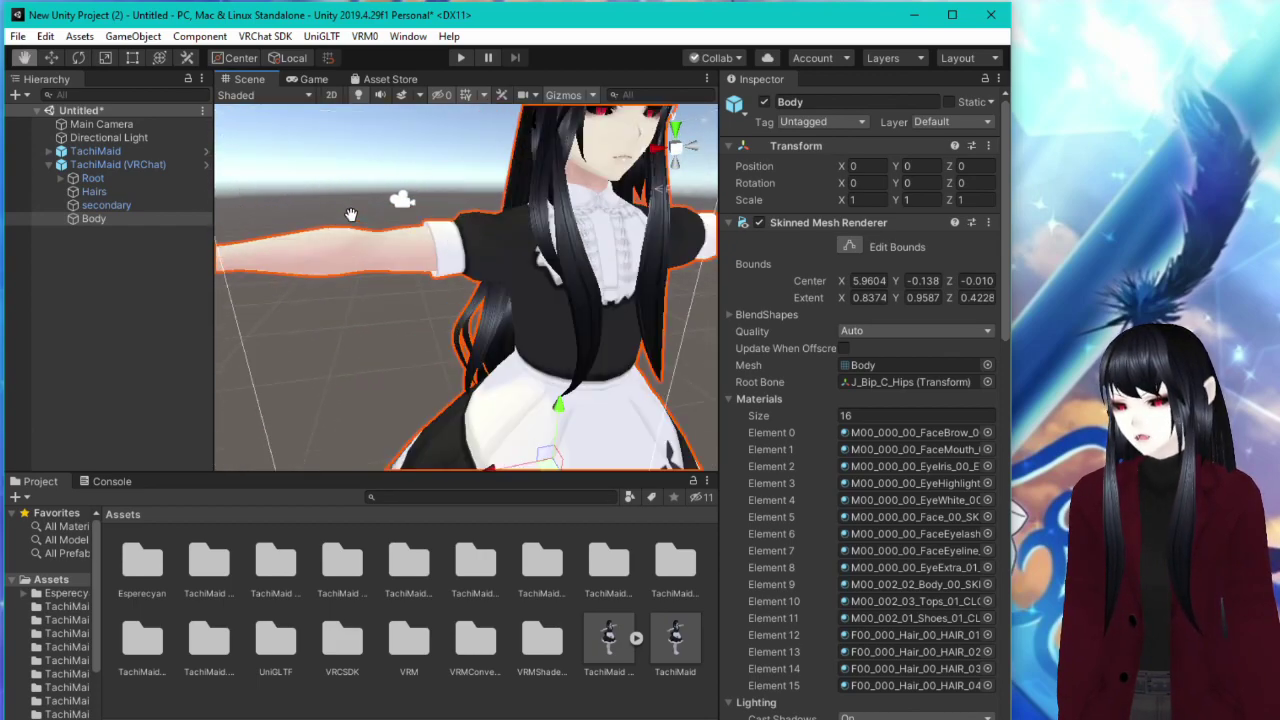
{"action": "key", "text": "f"}
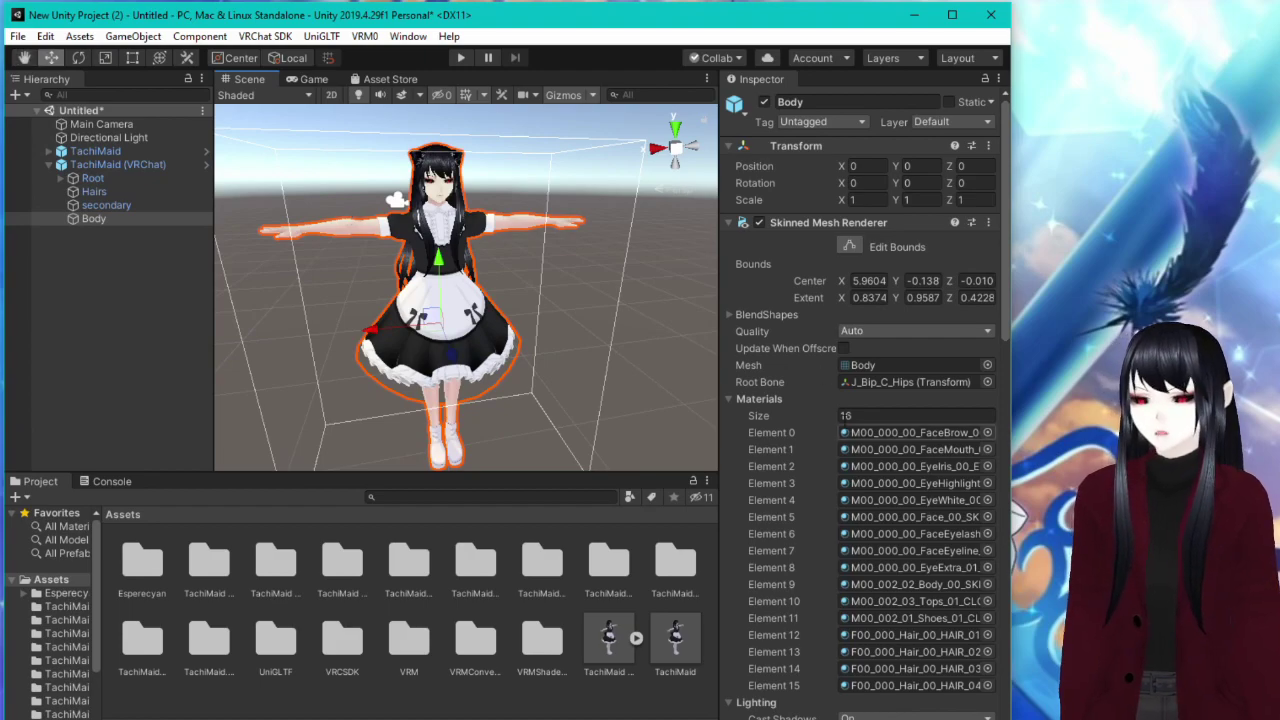
{"action": "key", "text": "Left"}
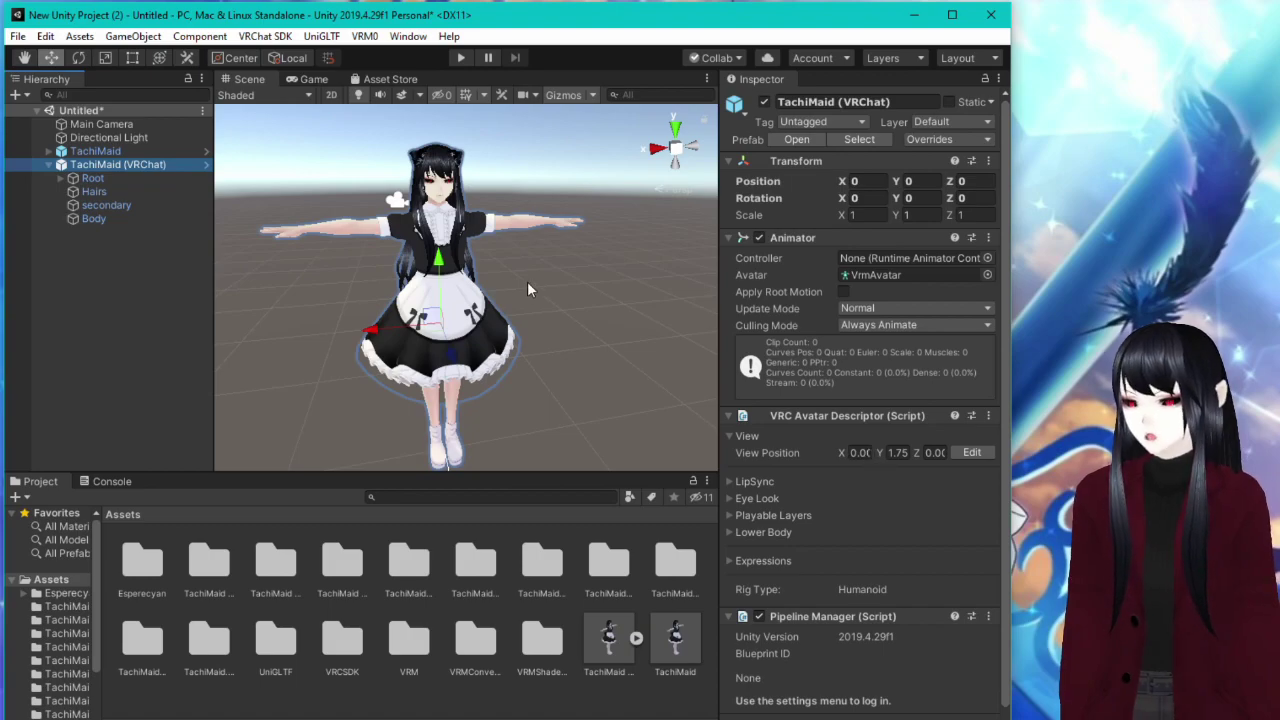
{"action": "scroll", "coordinate": [519, 292], "scroll_direction": "up", "scroll_amount": 5}
{"action": "scroll", "coordinate": [517, 295], "scroll_direction": "down", "scroll_amount": 4}
{"action": "scroll", "coordinate": [447, 265], "scroll_direction": "up", "scroll_amount": 2}
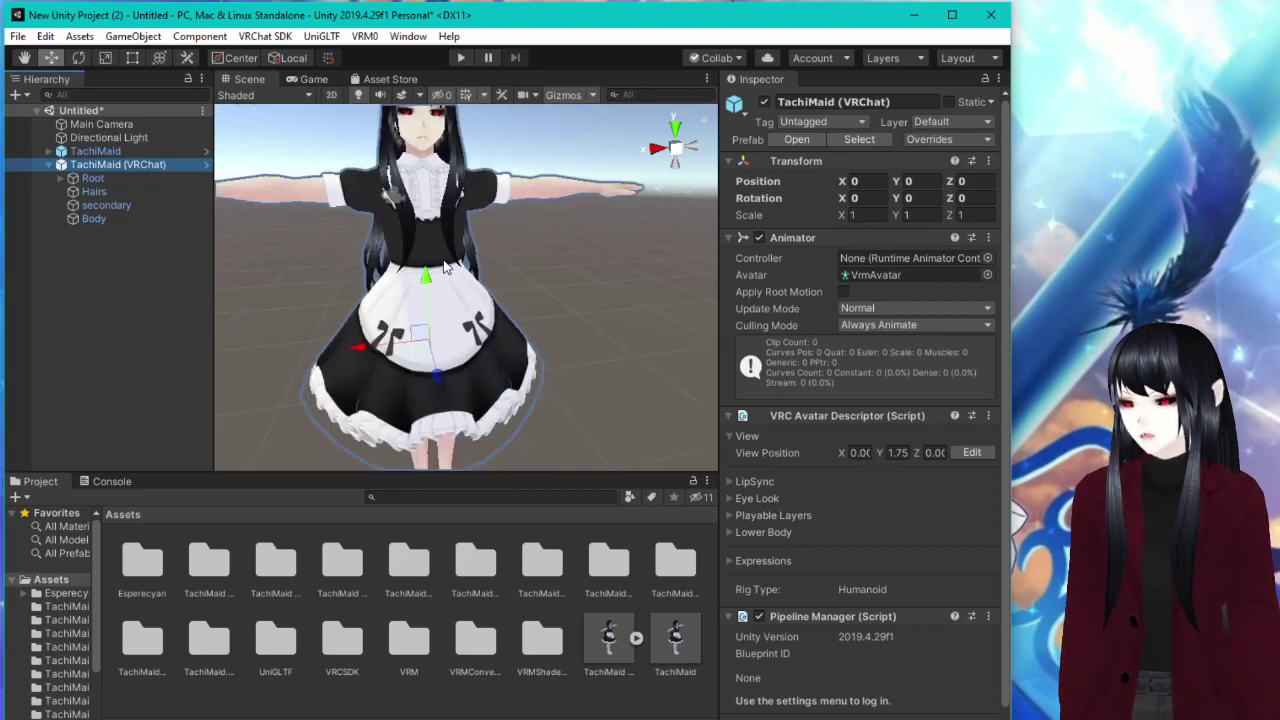
{"action": "scroll", "coordinate": [446, 266], "scroll_direction": "down", "scroll_amount": 1}
{"action": "scroll", "coordinate": [443, 228], "scroll_direction": "up", "scroll_amount": 1}
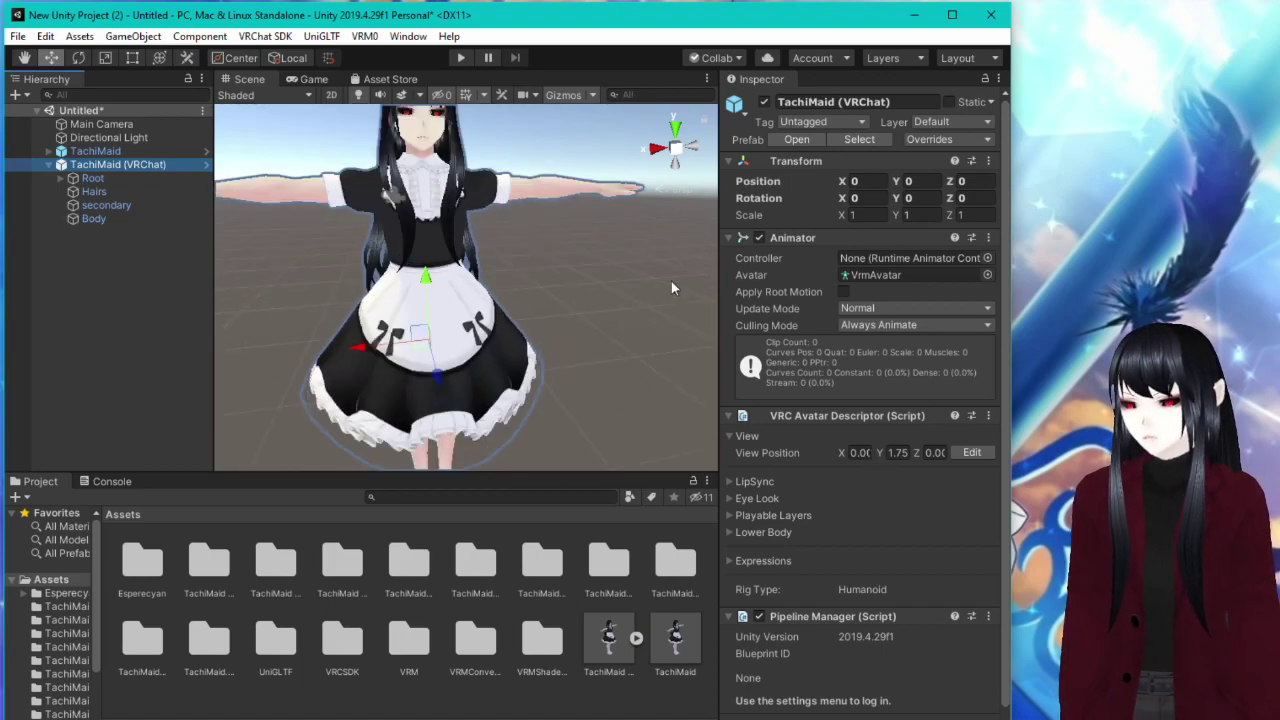
Set the avatar's View Position to Y 1.2 and Z 0.5 in the VRC Avatar Descriptor.
{"action": "left_click", "coordinate": [899, 453]}
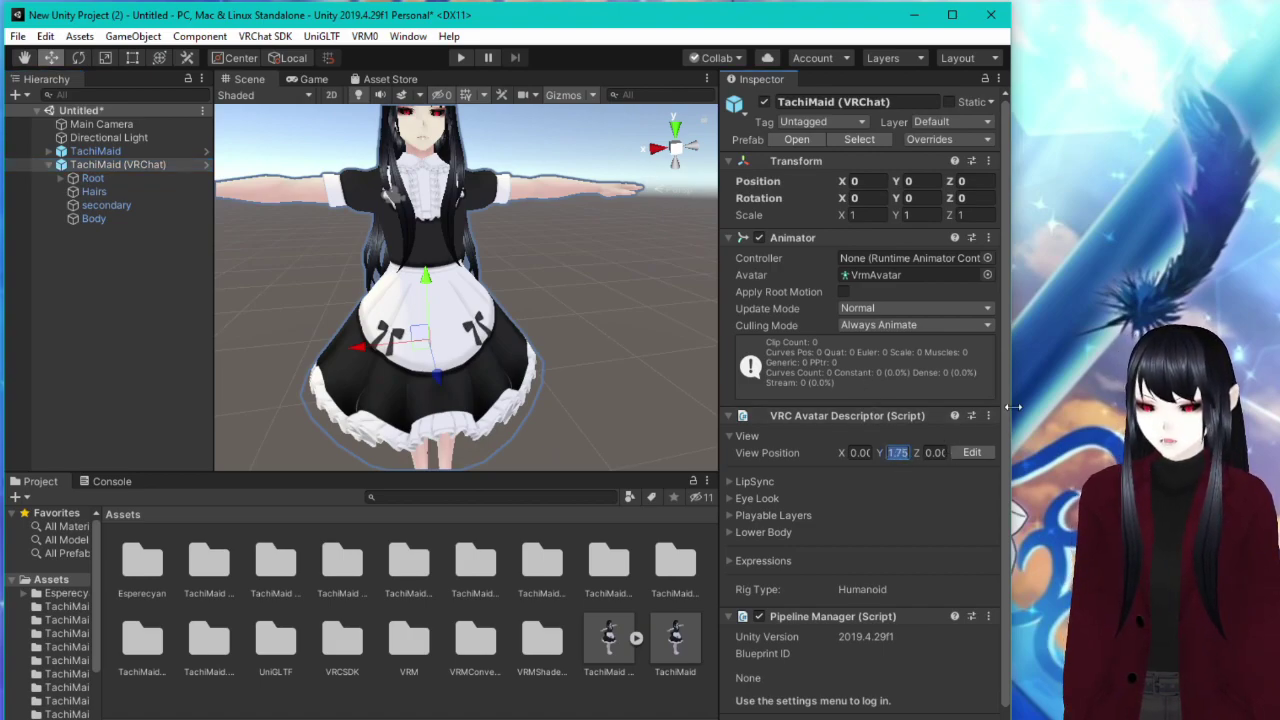
{"action": "type", "text": "1.2"}
{"action": "left_click", "coordinate": [936, 453]}
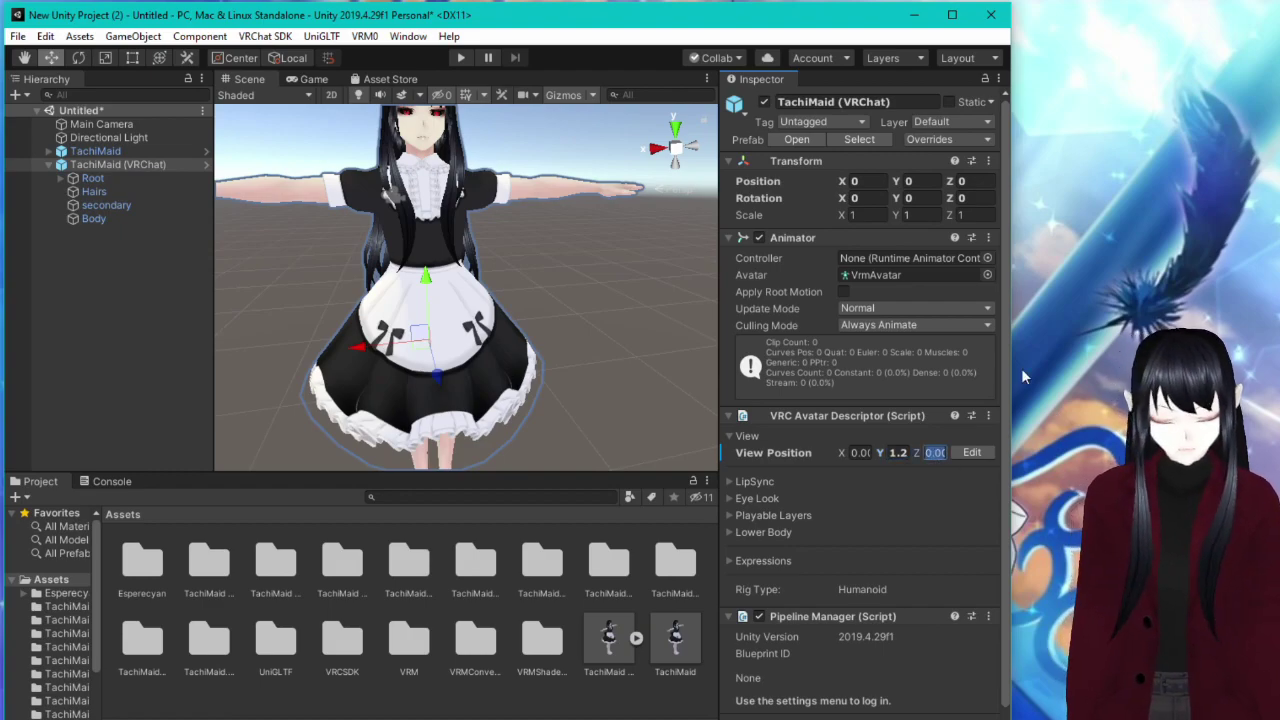
{"action": "type", "text": "0.5"}
{"action": "left_click", "coordinate": [883, 457]}
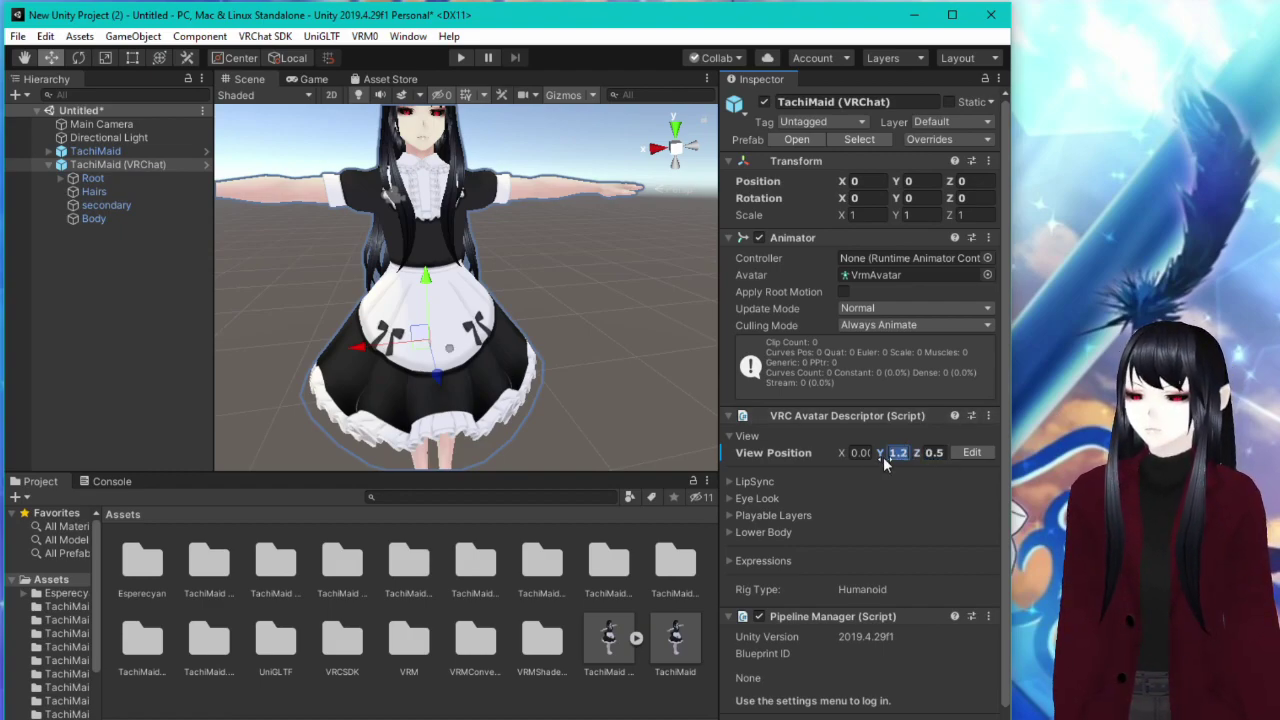
{"action": "left_click", "coordinate": [864, 453]}
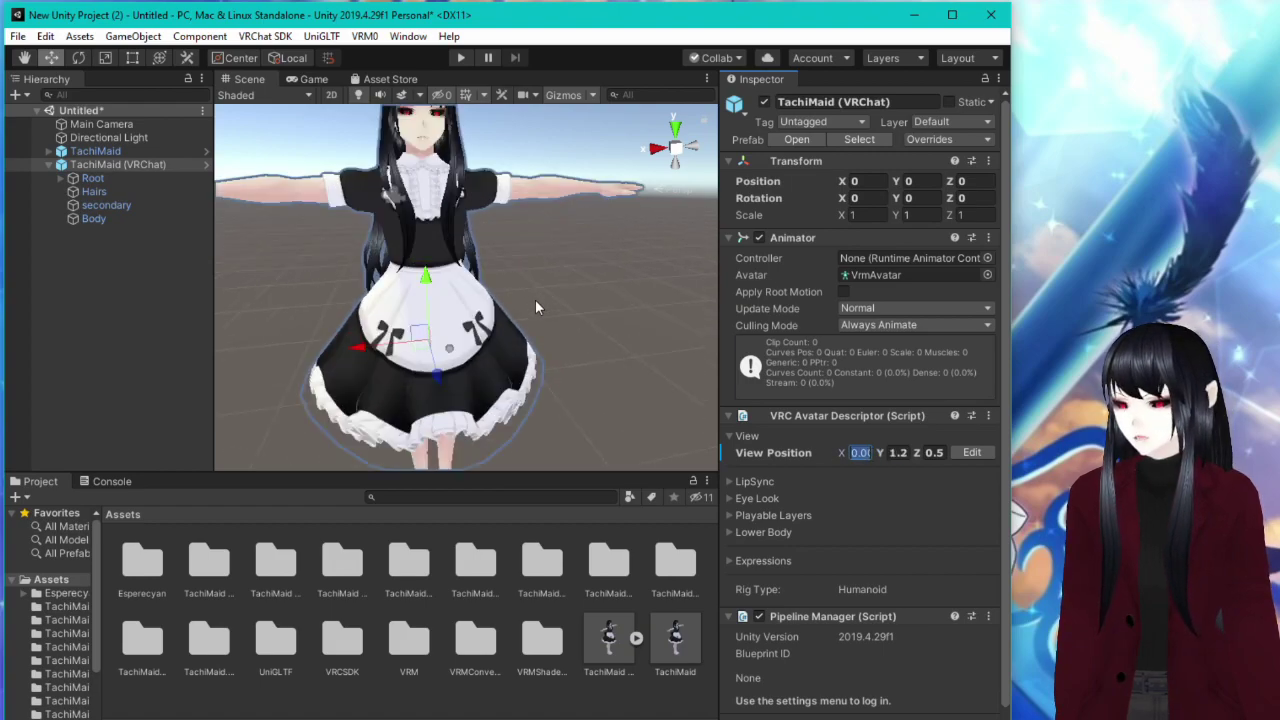
Examine where the view position marker sits relative to the avatar's body and face.
{"action": "scroll", "coordinate": [536, 301], "scroll_direction": "up", "scroll_amount": 4}
{"action": "scroll", "coordinate": [536, 301], "scroll_direction": "down", "scroll_amount": 4}
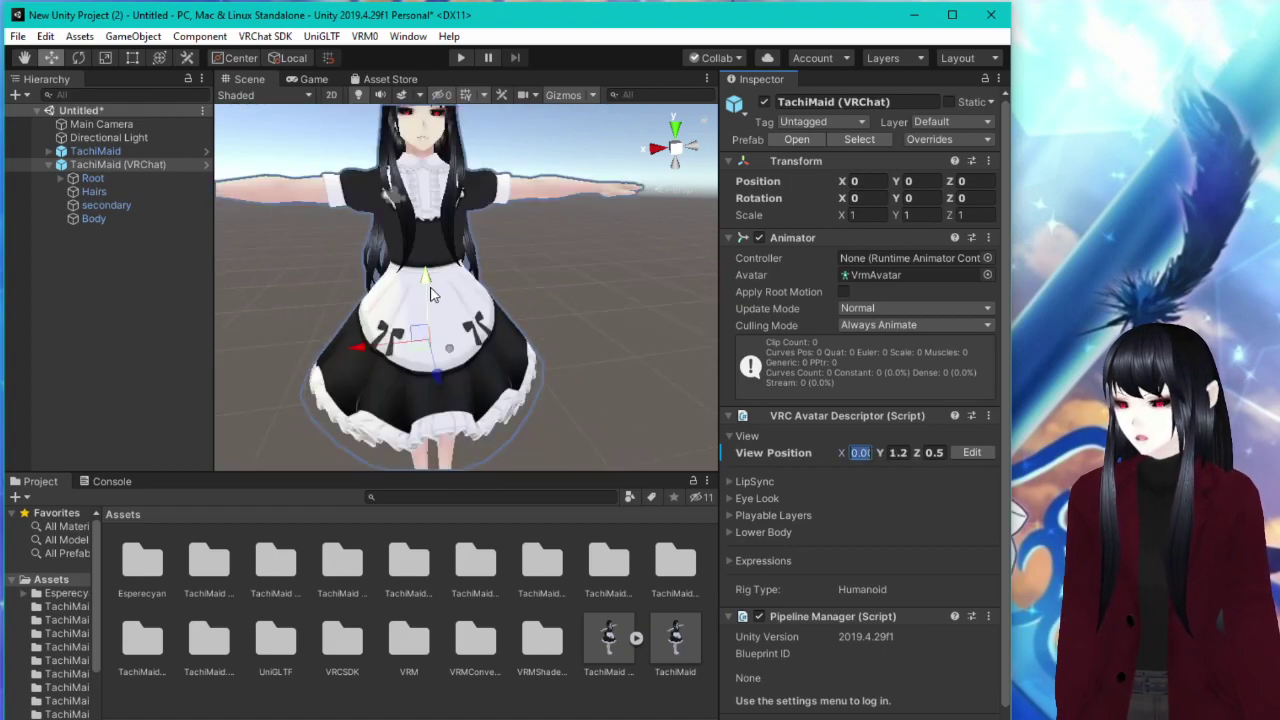
{"action": "left_click_drag", "start_coordinate": [432, 293], "coordinate": [675, 558], "text": "alt"}
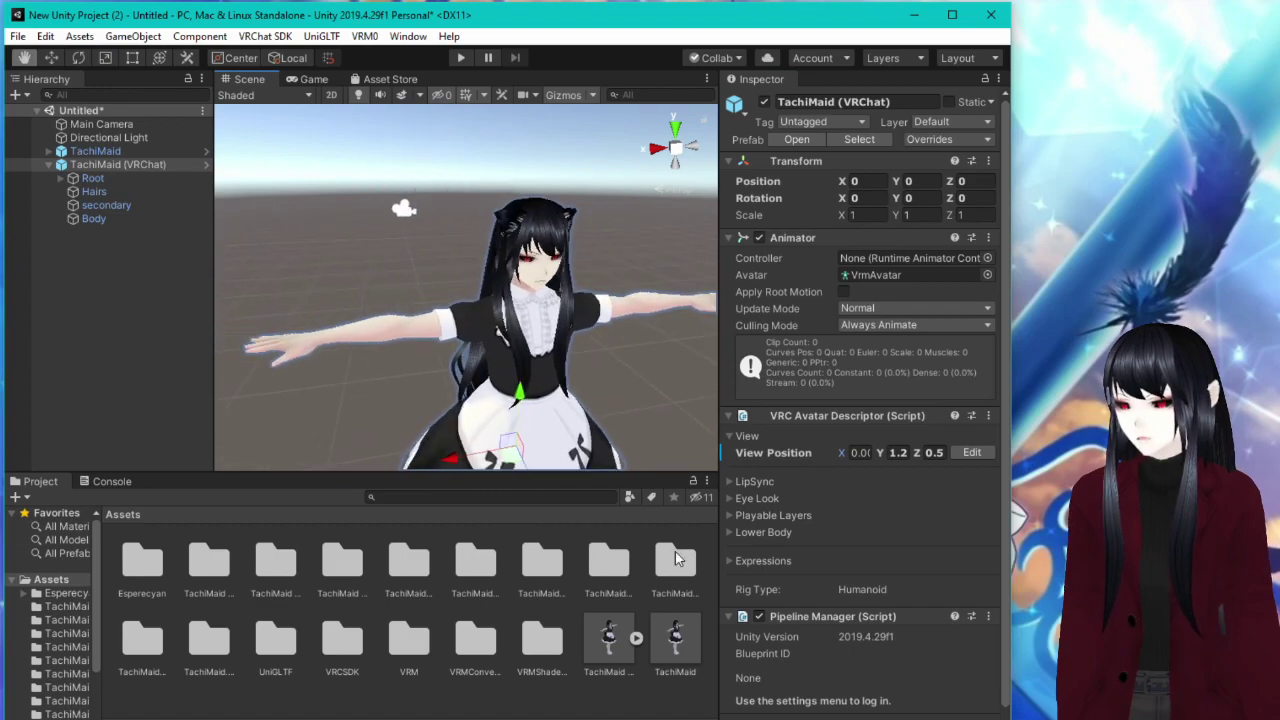
{"action": "scroll", "coordinate": [600, 300], "scroll_direction": "up", "scroll_amount": 5}
{"action": "middle_click_drag", "start_coordinate": [600, 300], "coordinate": [610, 266]}
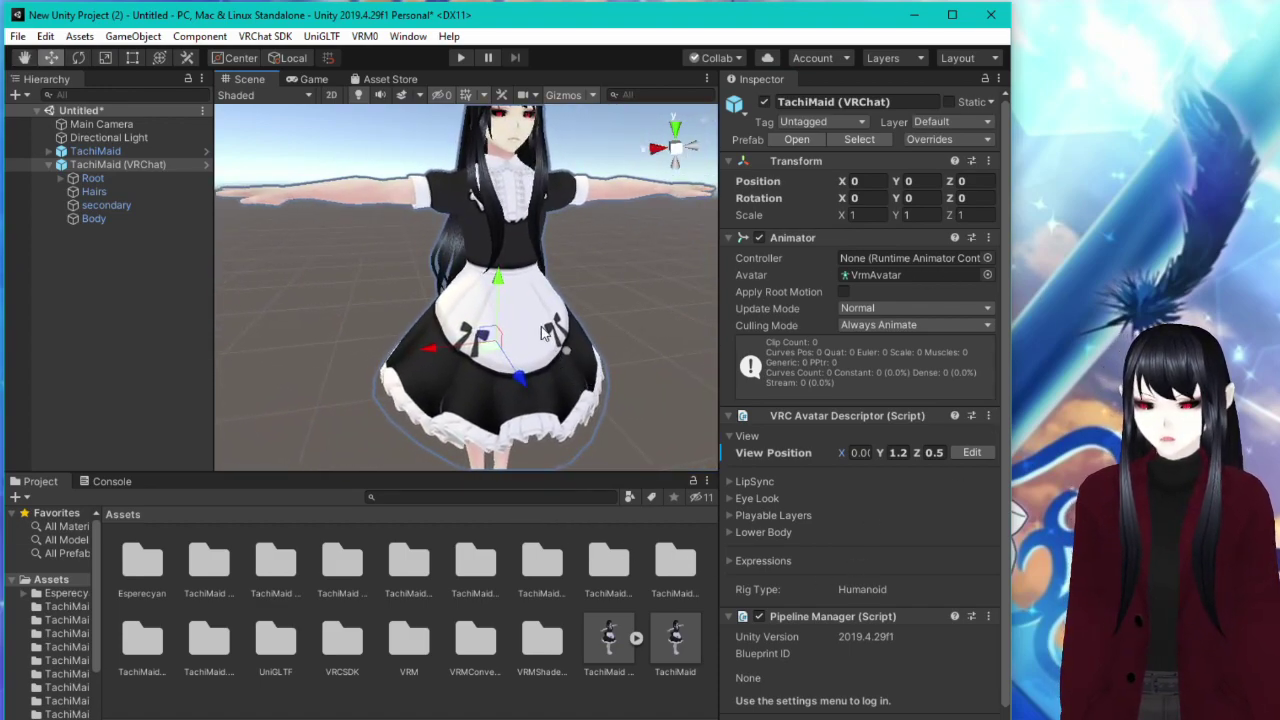
{"action": "middle_click_drag", "start_coordinate": [587, 368], "coordinate": [662, 275]}
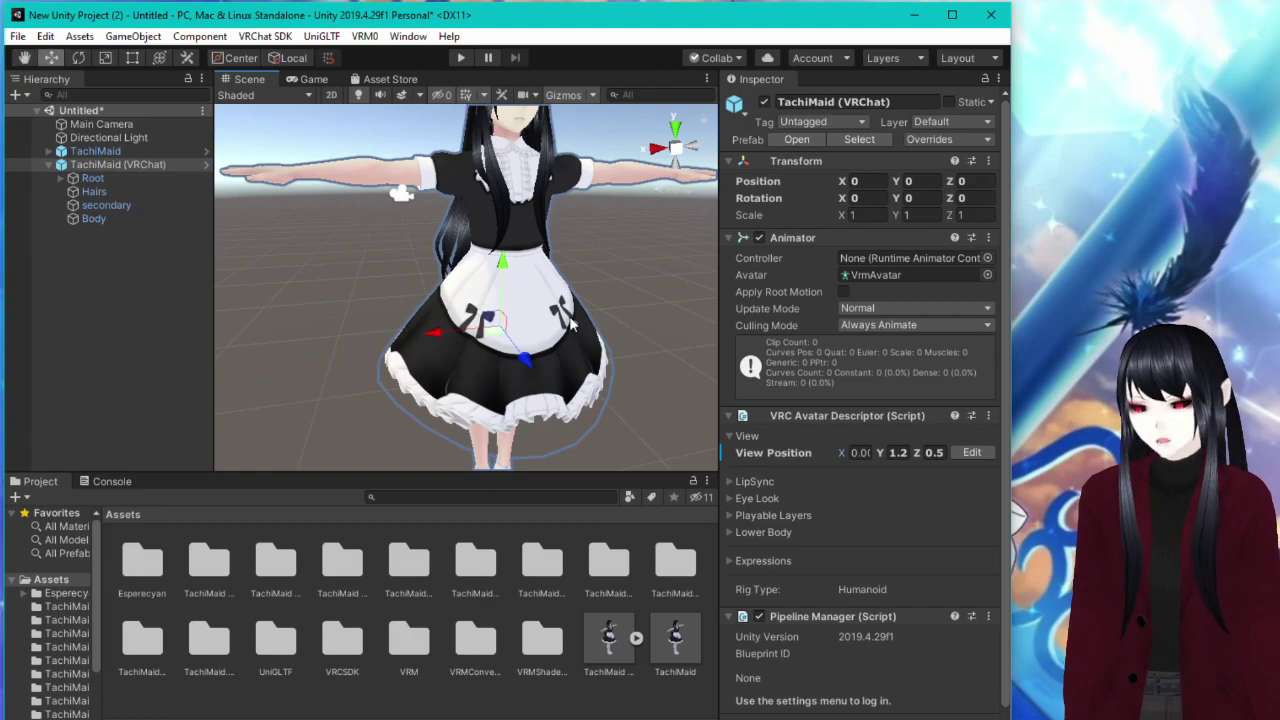
{"action": "scroll", "coordinate": [558, 262], "scroll_direction": "down", "scroll_amount": 3}
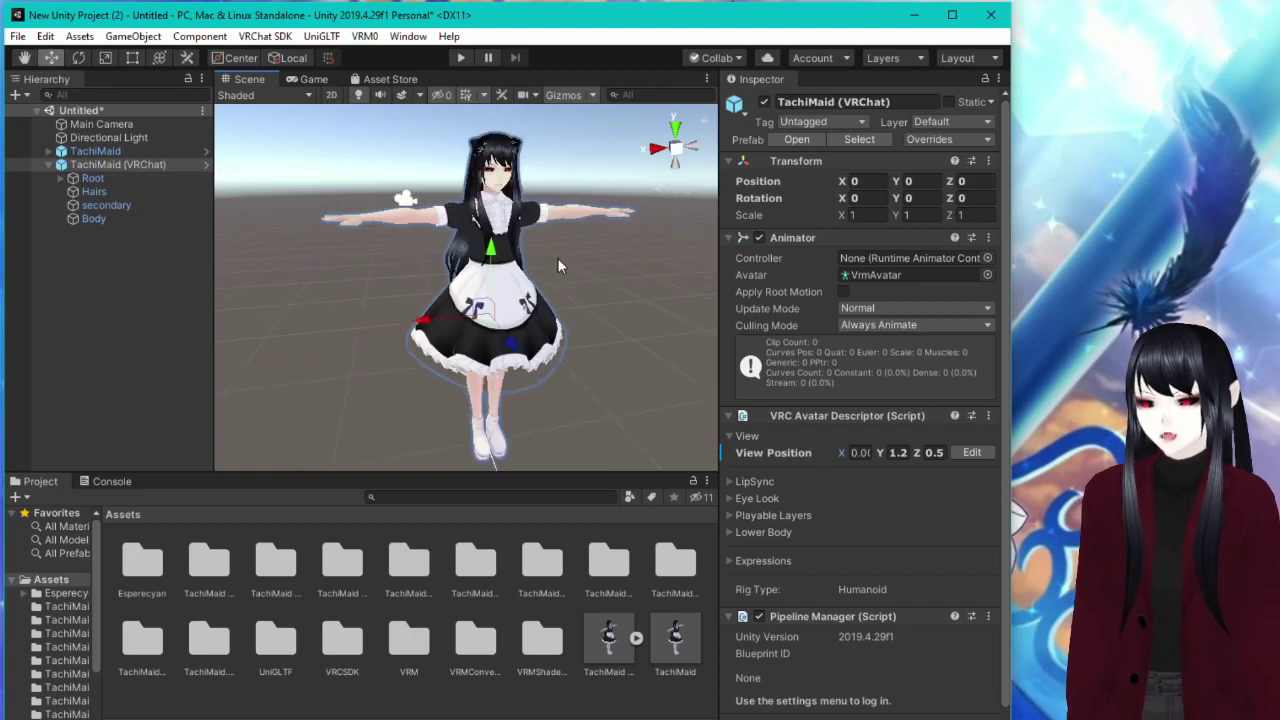
{"action": "scroll", "coordinate": [557, 263], "scroll_direction": "up", "scroll_amount": 3}
{"action": "middle_click_drag", "start_coordinate": [500, 262], "coordinate": [573, 384]}
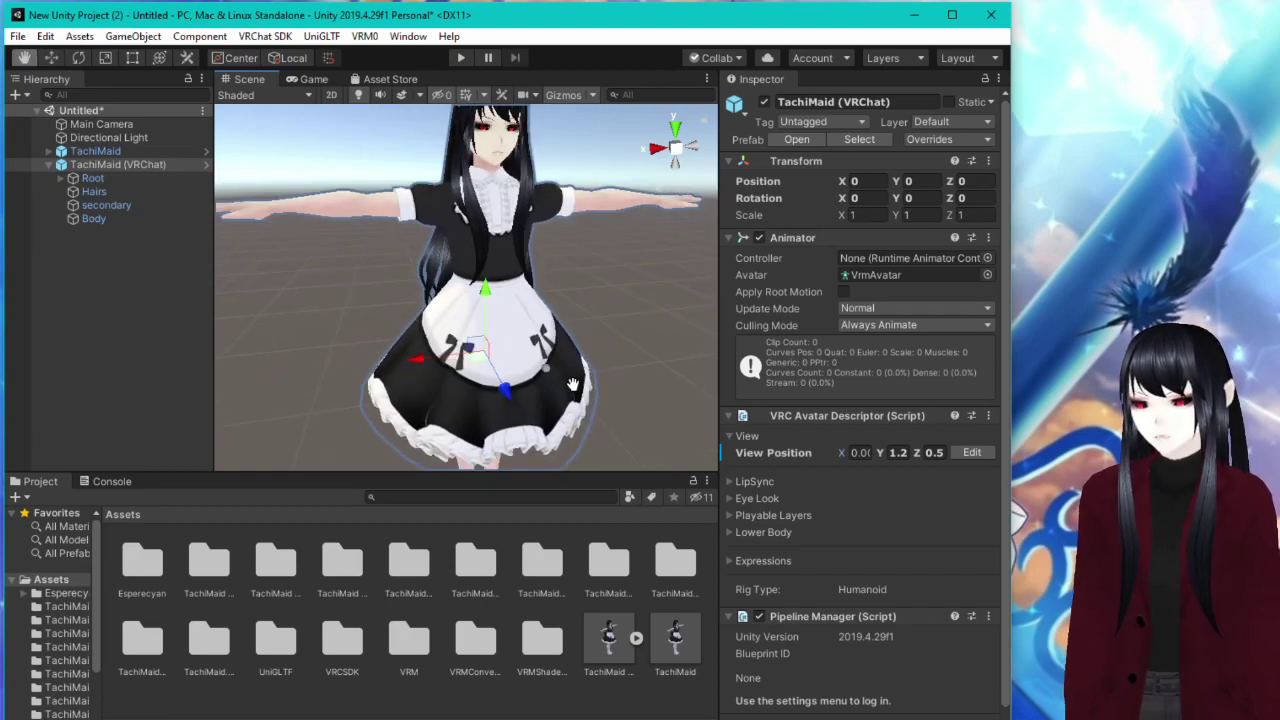
Try View Position Y values of 1.3 and 1.7 and check the marker's height against the avatar's face.
{"action": "left_click", "coordinate": [897, 452]}
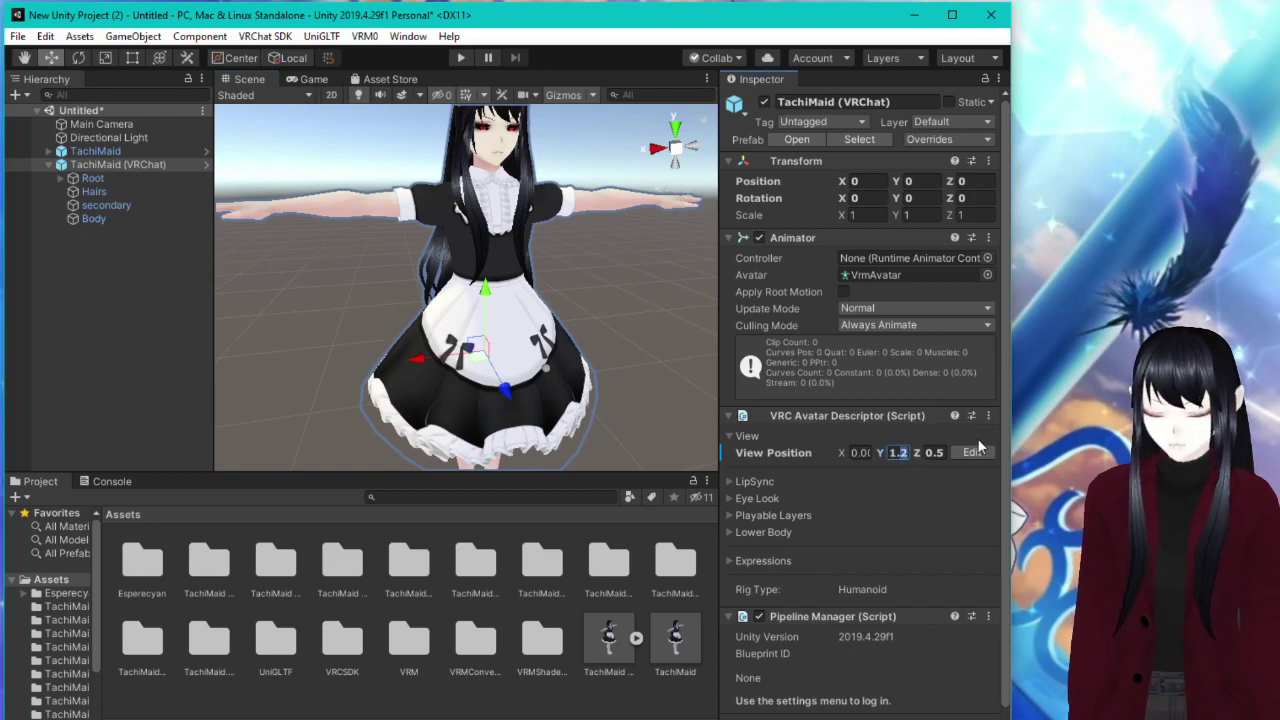
{"action": "type", "text": "1.3"}
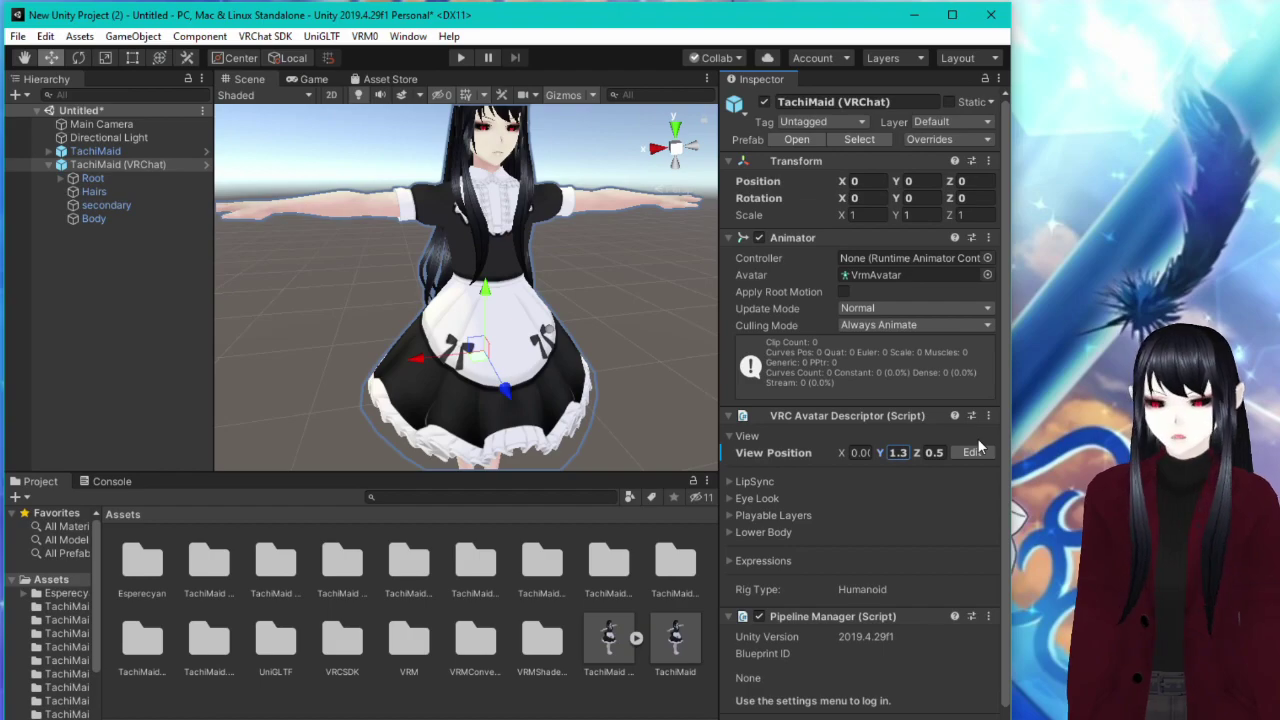
{"action": "left_click", "coordinate": [905, 453]}
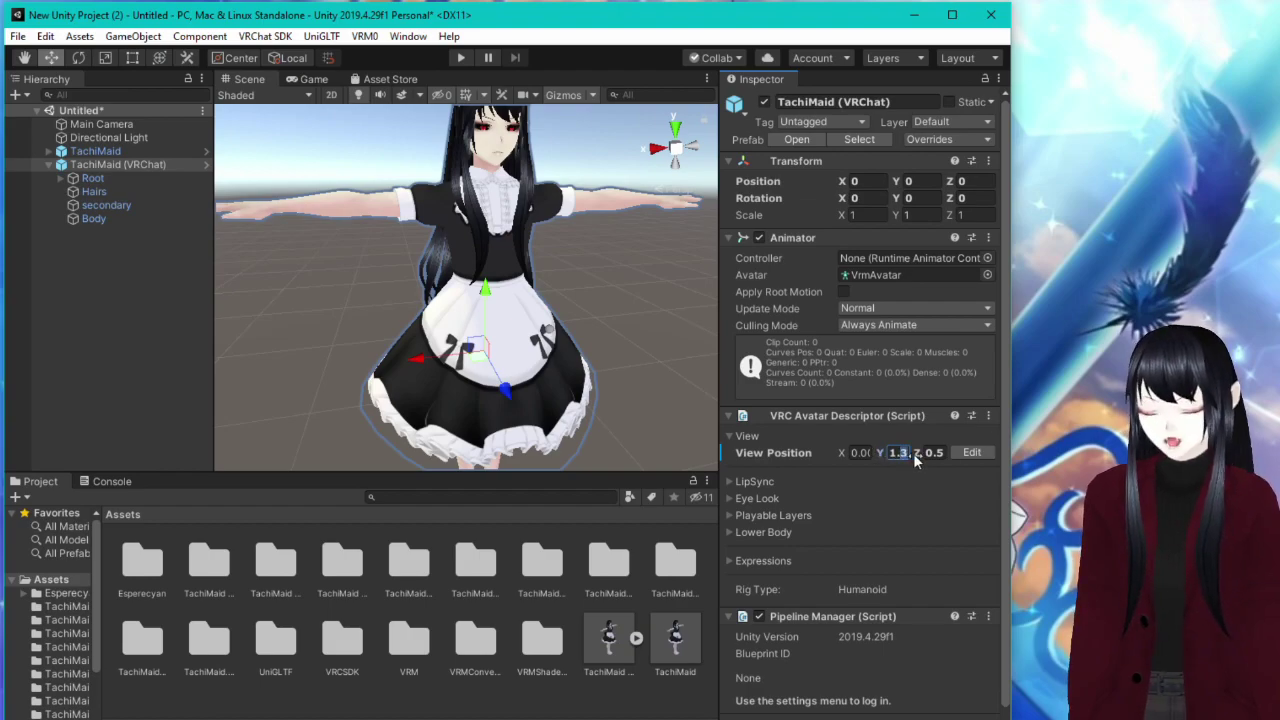
{"action": "type", "text": "1.7"}
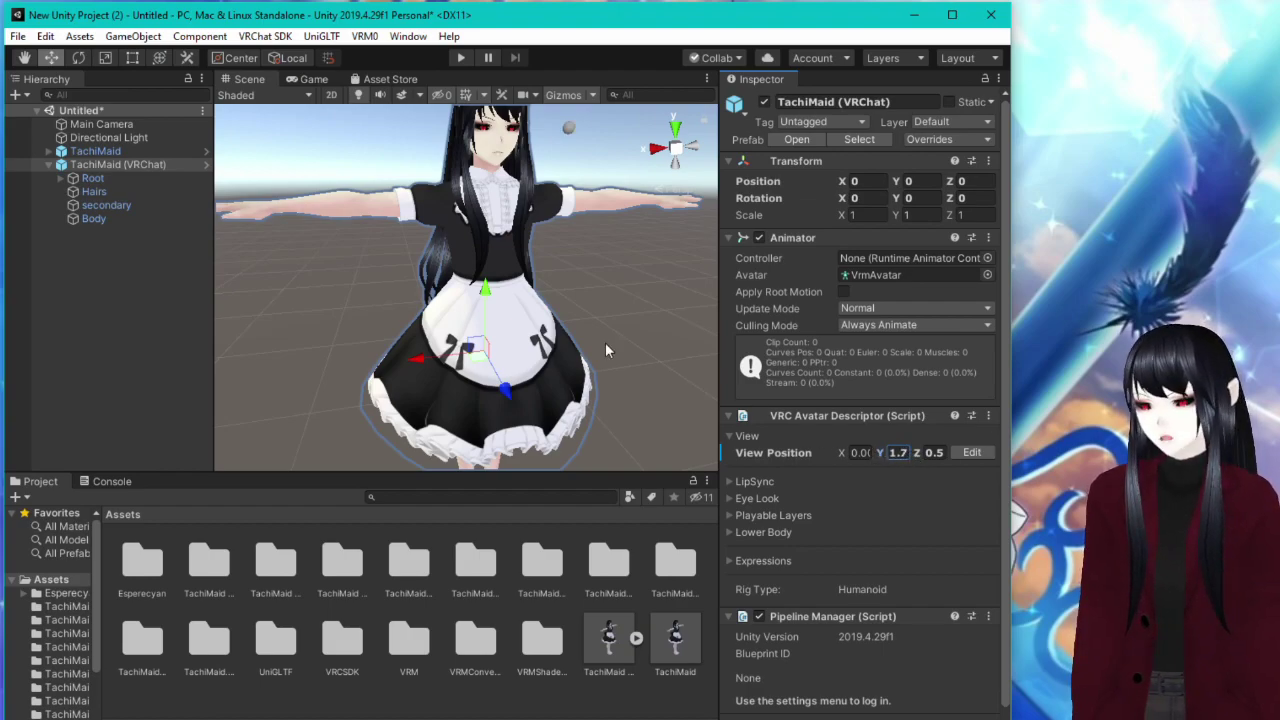
{"action": "middle_click_drag", "start_coordinate": [605, 350], "coordinate": [300, 316]}
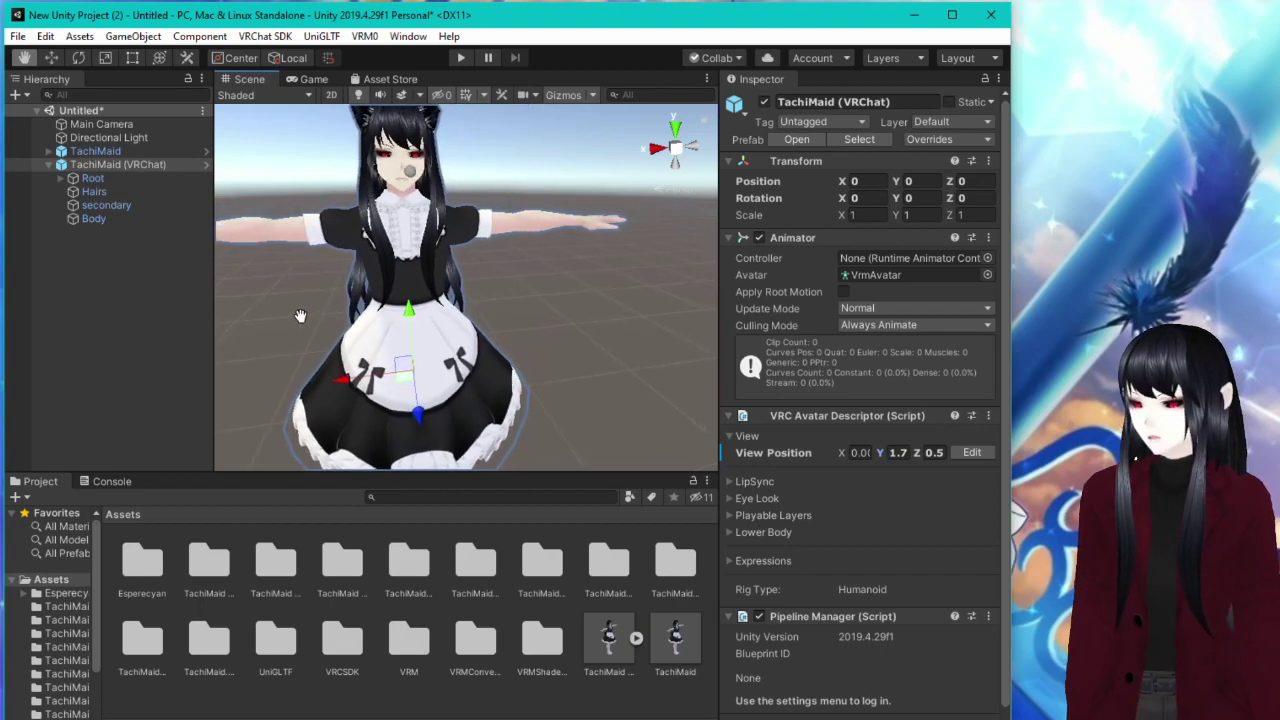
Adjust the View Position Z, trying 0.1 and settling on 0.2 so the marker sits just before the face.
{"action": "left_click", "coordinate": [934, 453]}
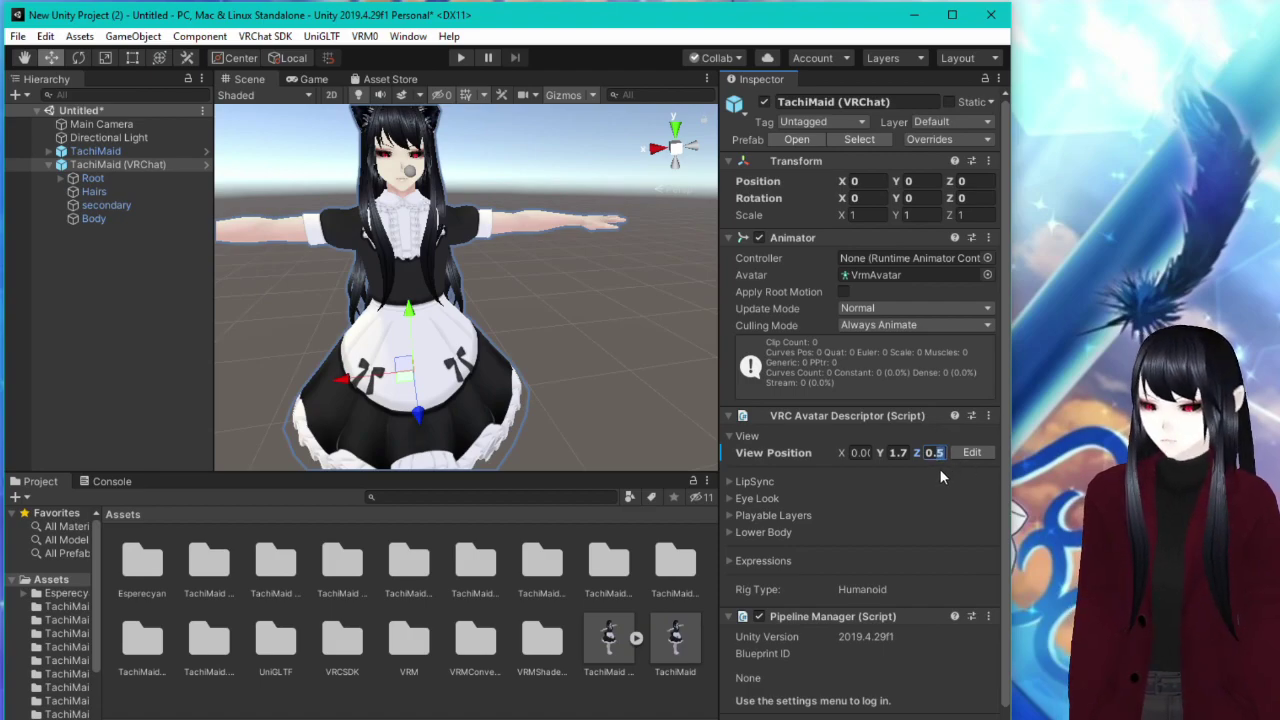
{"action": "type", "text": "0.2"}
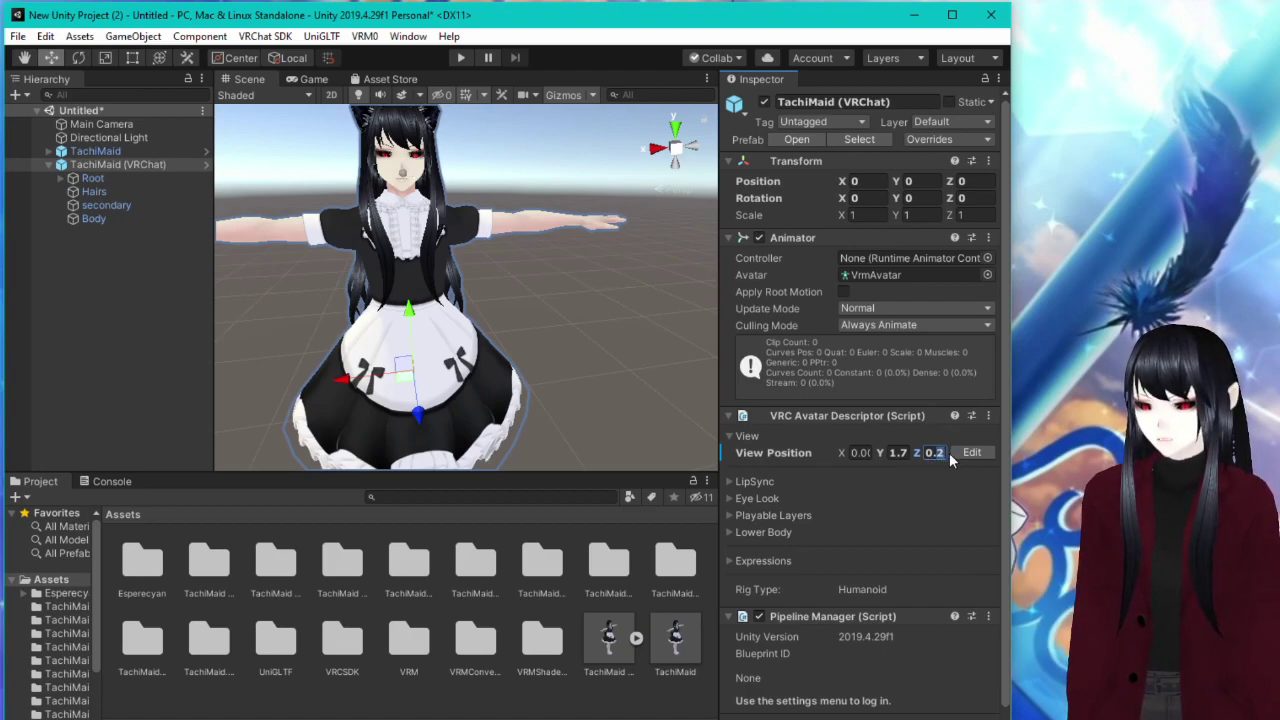
{"action": "key", "text": "BackSpace"}
{"action": "type", "text": "1"}
{"action": "key", "text": "Return"}
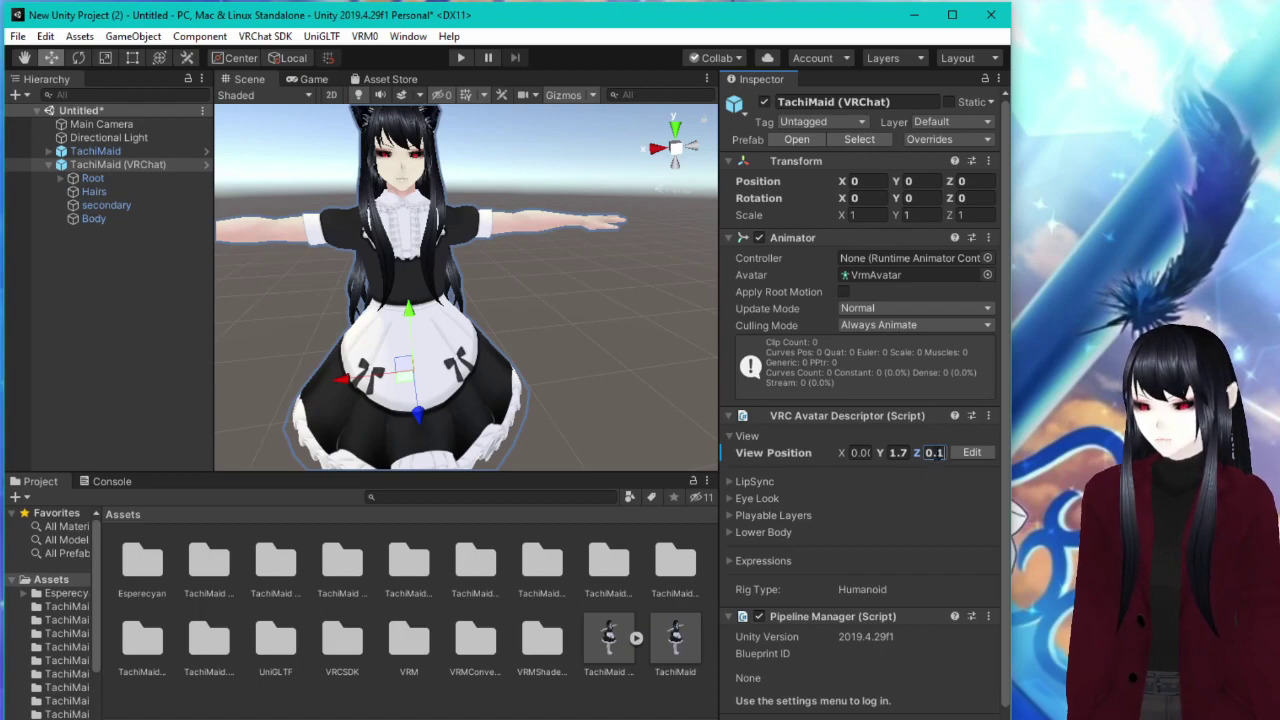
{"action": "type", "text": "0.2"}
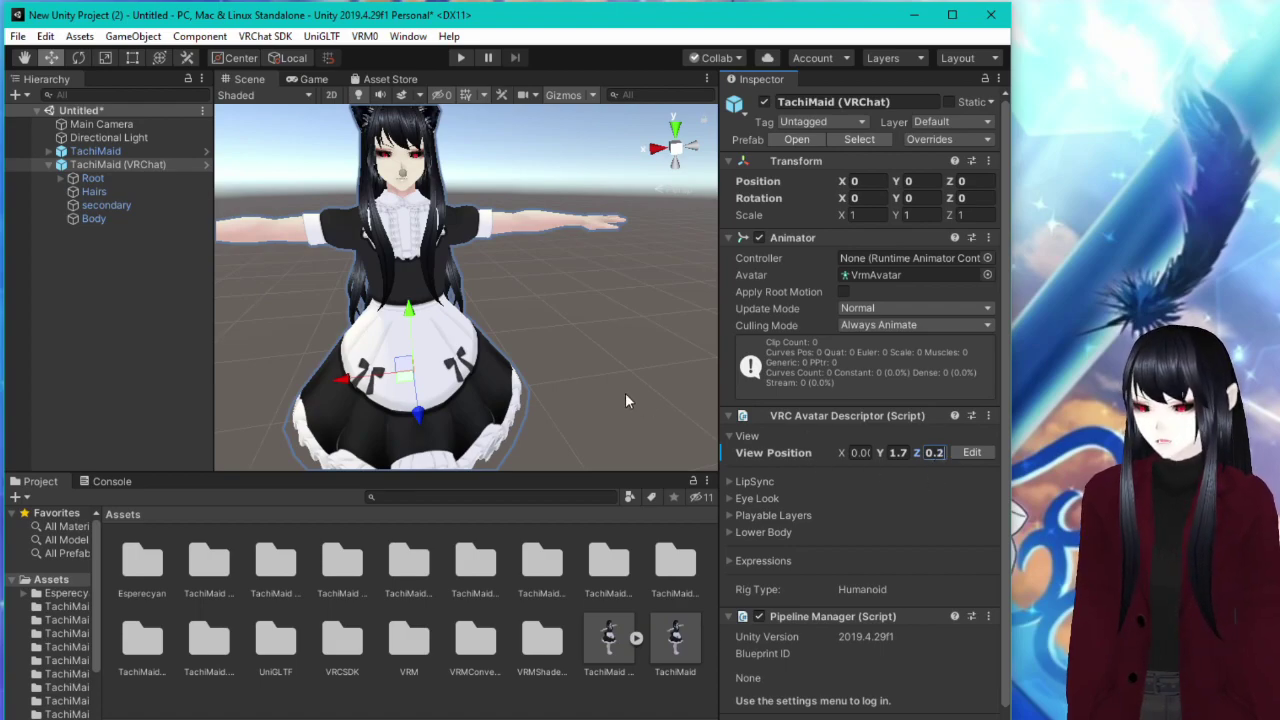
Set the View Position Y to 1.75 to raise the marker toward the avatar's eye level.
{"action": "middle_click_drag", "start_coordinate": [625, 400], "coordinate": [585, 378]}
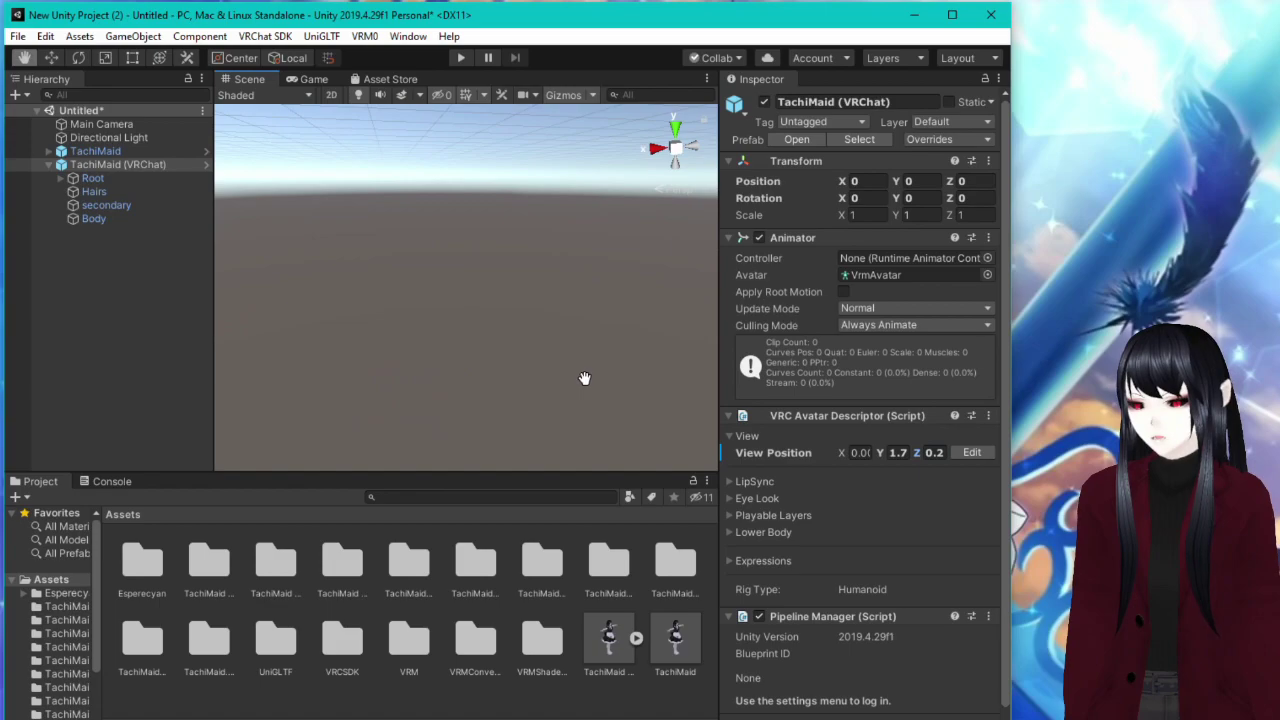
{"action": "left_click", "coordinate": [972, 452]}
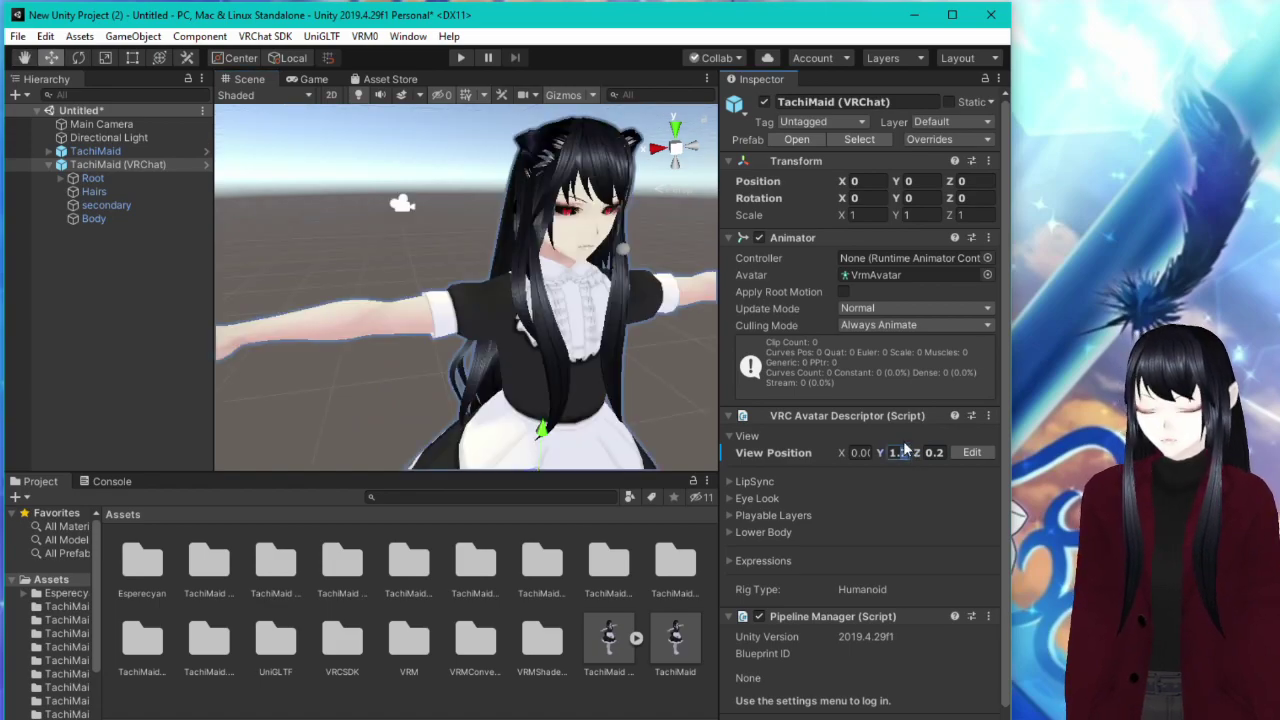
{"action": "type", "text": "1.75"}
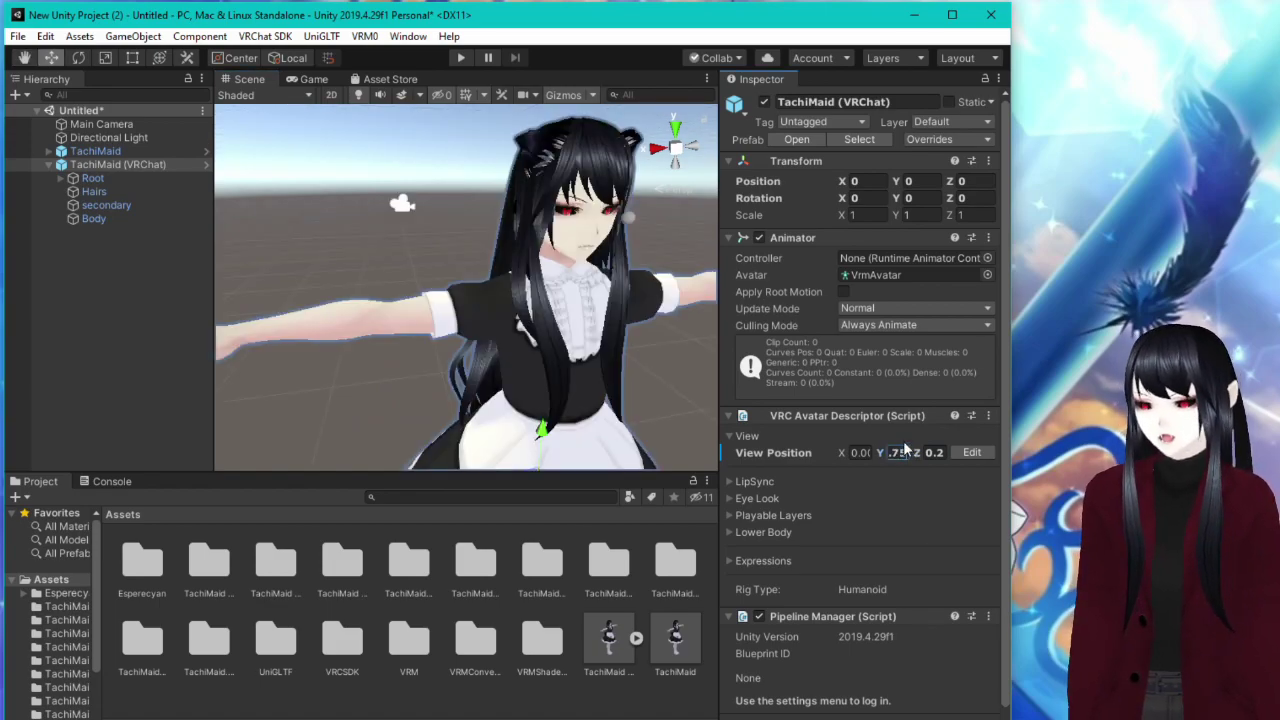
Set the View Position Z to 0.1 and check the marker against the avatar's face from the front.
{"action": "left_click", "coordinate": [936, 453]}
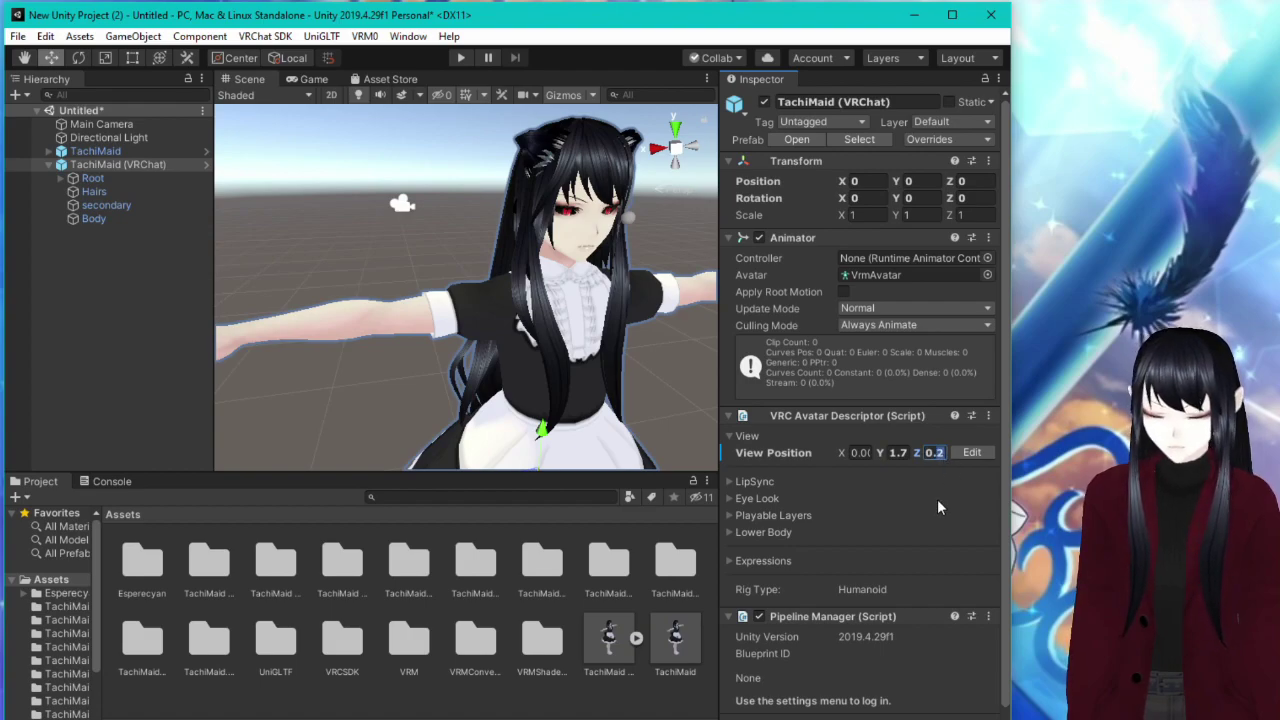
{"action": "type", "text": "0.1"}
{"action": "middle_click_drag", "start_coordinate": [600, 300], "coordinate": [554, 267]}
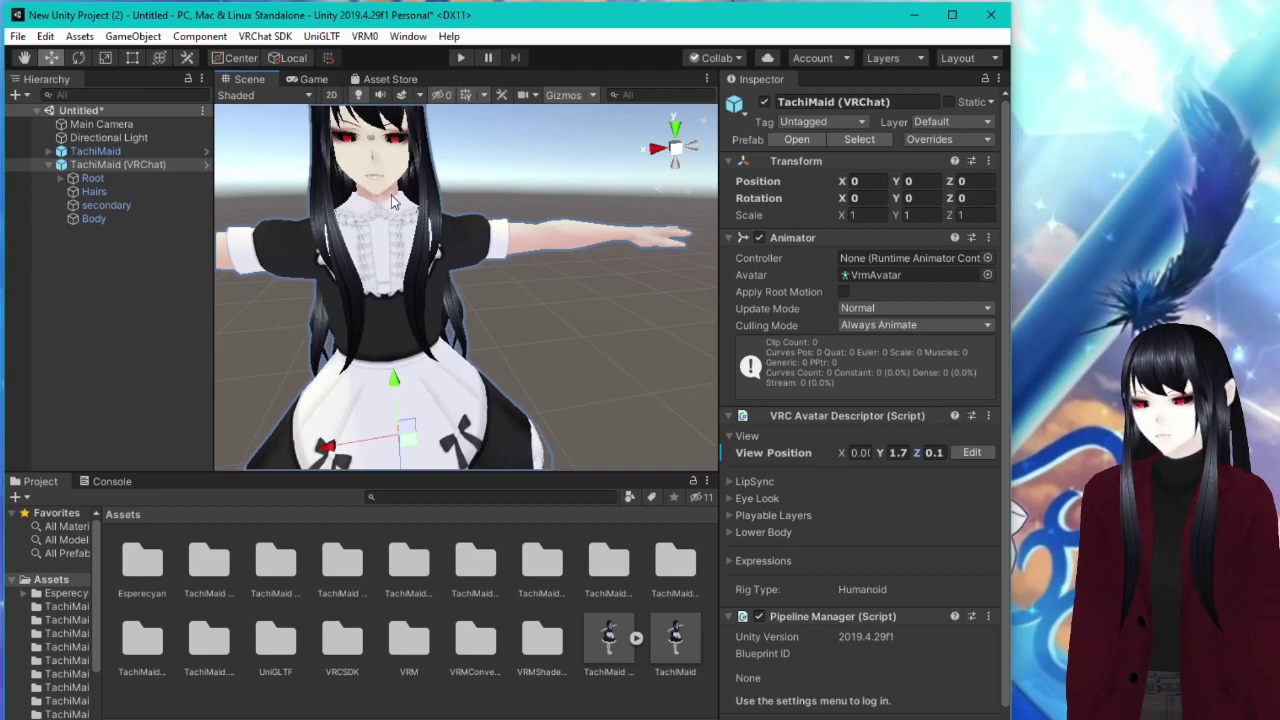
{"action": "mouse_move", "coordinate": [396, 203]}
{"action": "left_mouse_down", "text": "alt"}
{"action": "mouse_move", "coordinate": [415, 198]}
{"action": "mouse_move", "coordinate": [400, 205]}
{"action": "left_mouse_up", "text": "alt"}
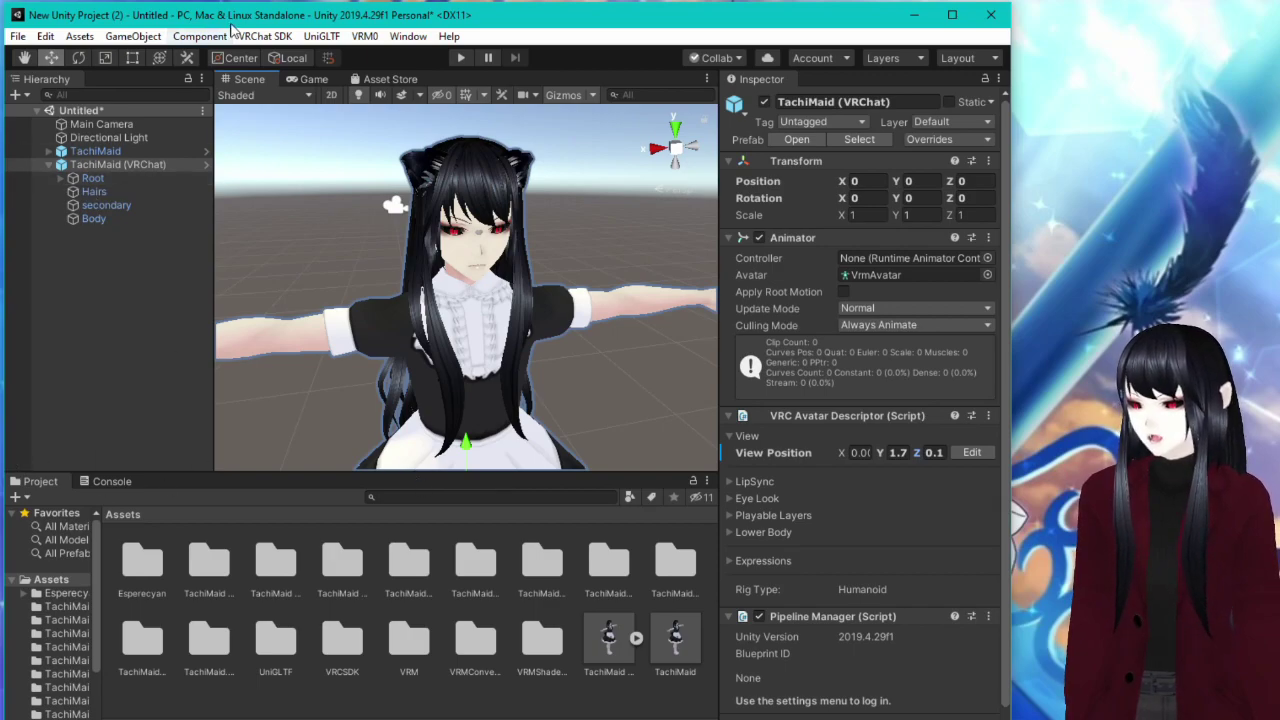
Open the VRChat SDK control panel and review the Builder's validation messages for the TachiMaid (VRChat) avatar.
{"action": "left_click", "coordinate": [279, 40]}
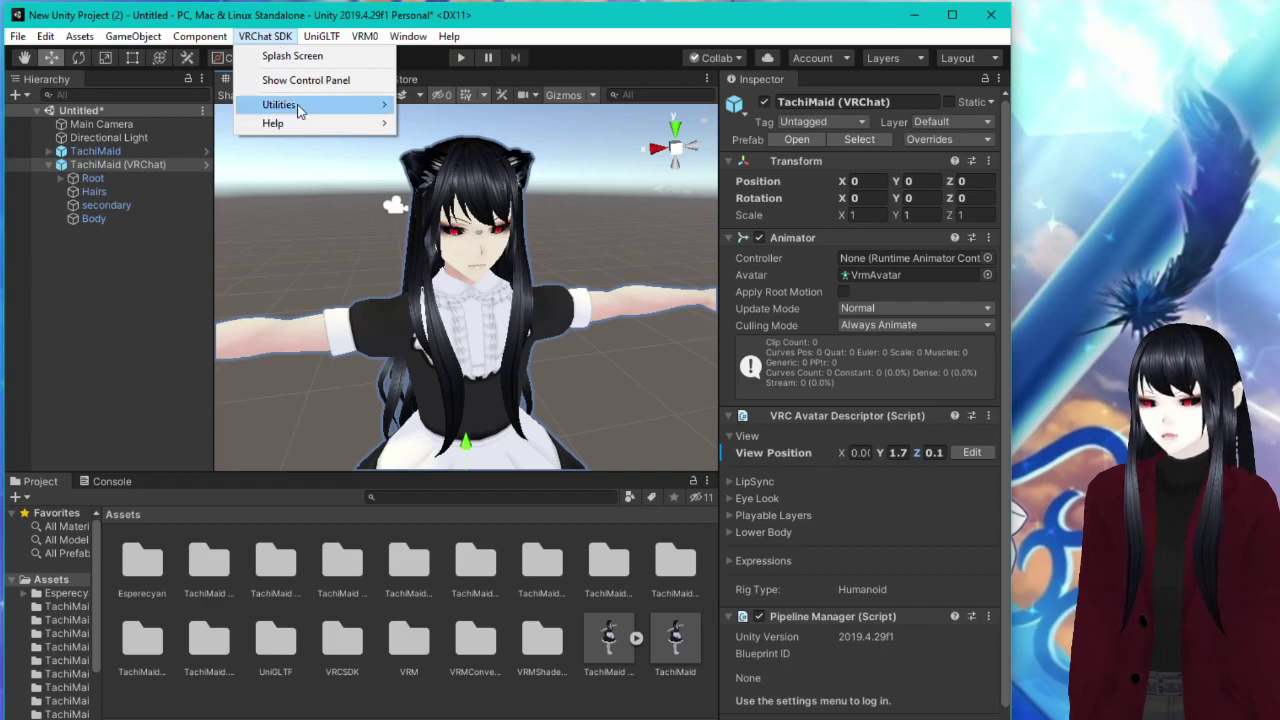
{"action": "left_click", "coordinate": [304, 82]}
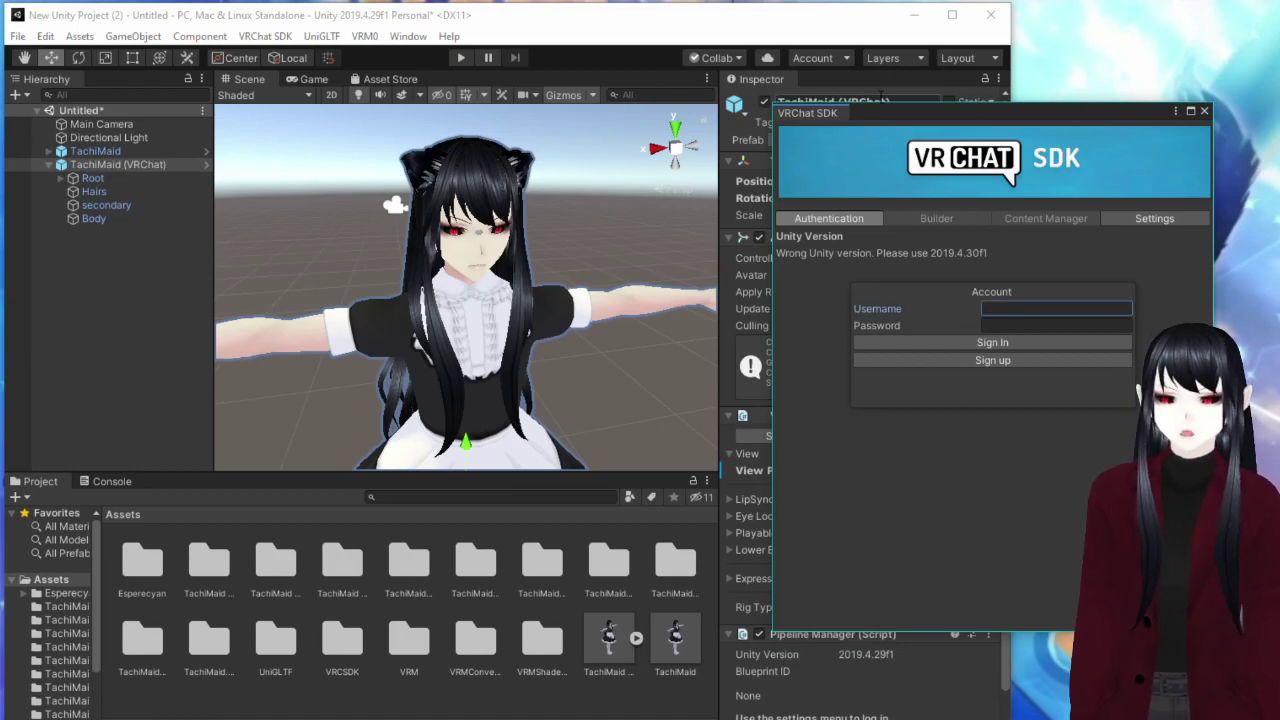
{"action": "left_click_drag", "start_coordinate": [1050, 122], "coordinate": [700, 131]}
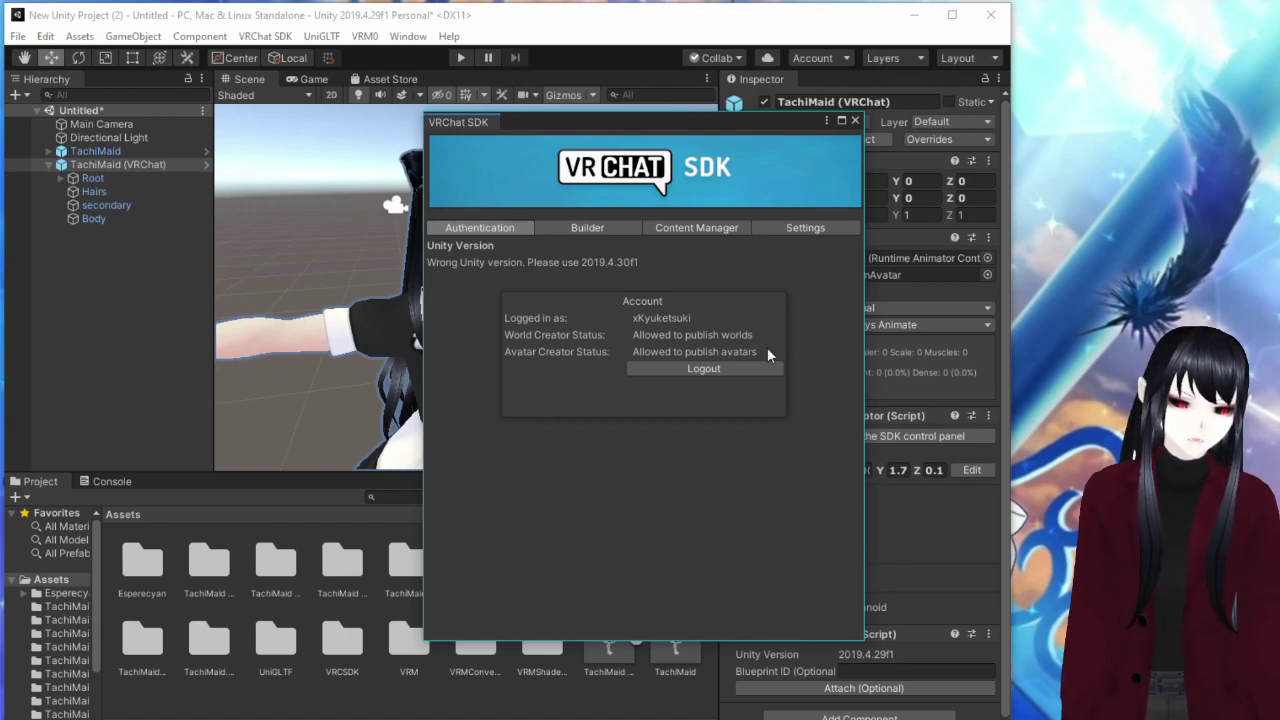
{"action": "left_click", "coordinate": [604, 227]}
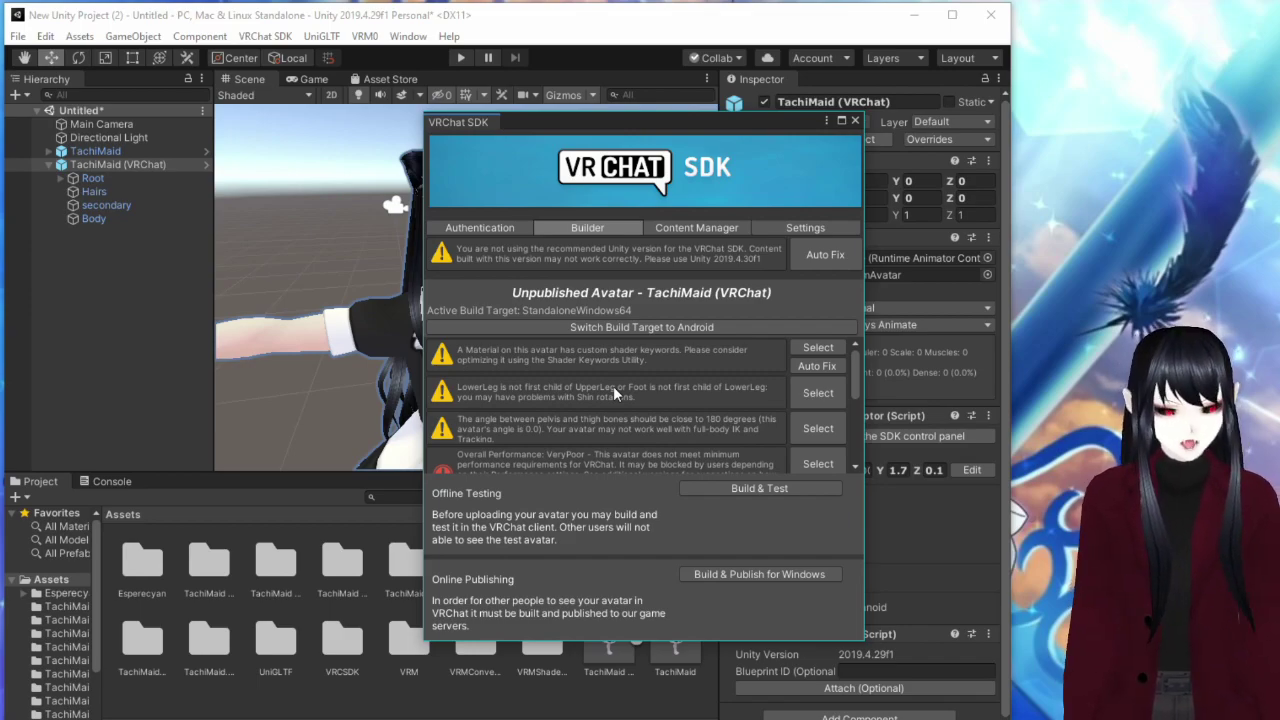
{"action": "scroll", "coordinate": [800, 385], "scroll_direction": "down", "scroll_amount": 4}
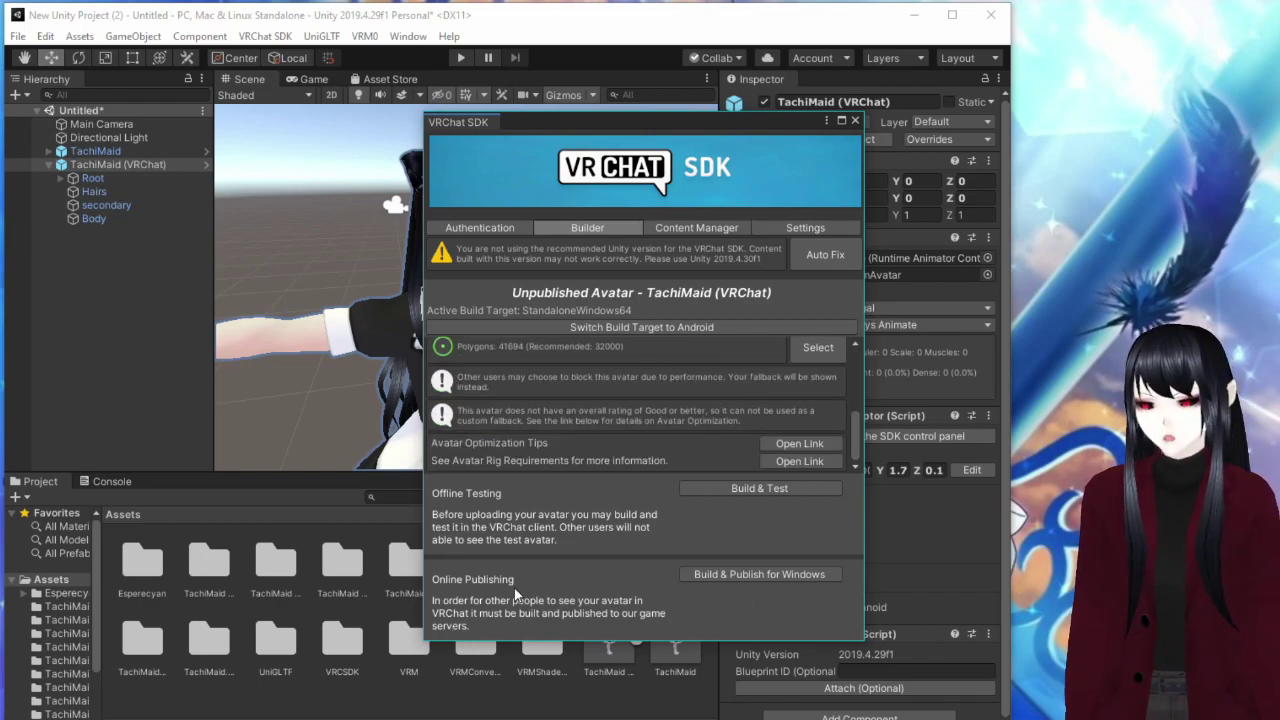
Start publishing the avatar for Windows and save the scene as MaidVRChat in the Assets folder.
{"action": "left_click", "coordinate": [782, 578]}
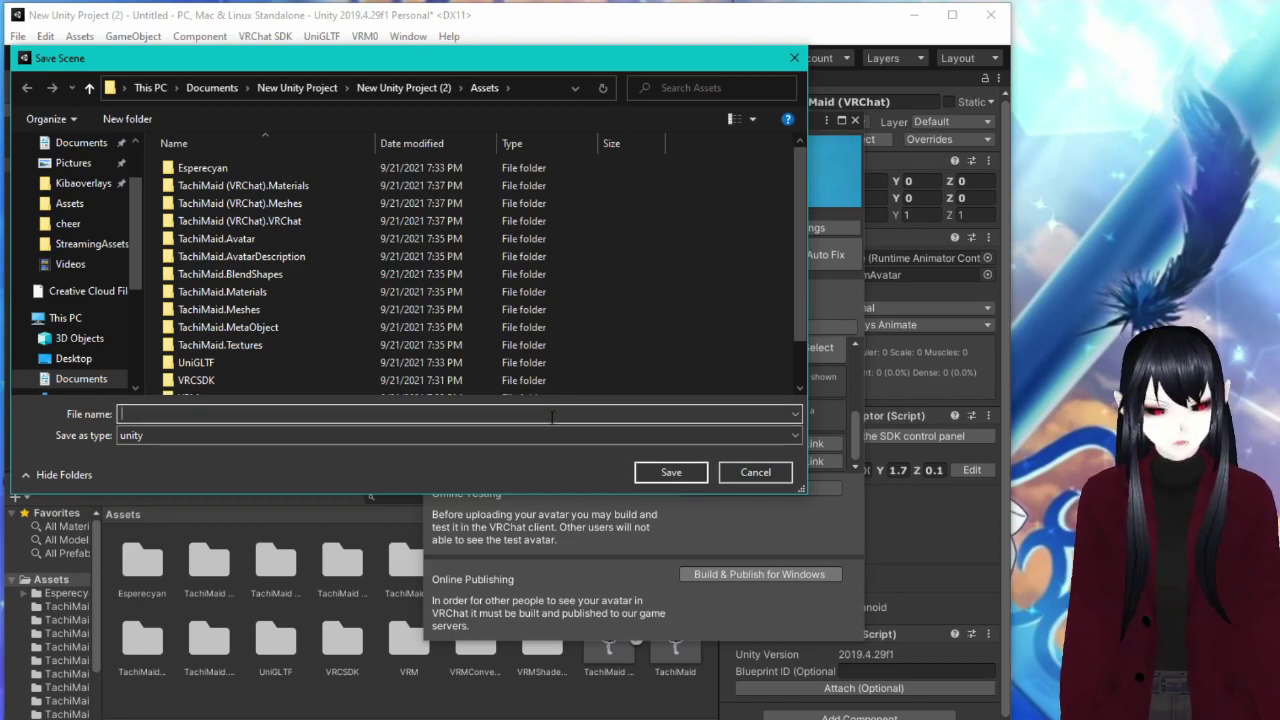
{"action": "type", "text": "Maid"}
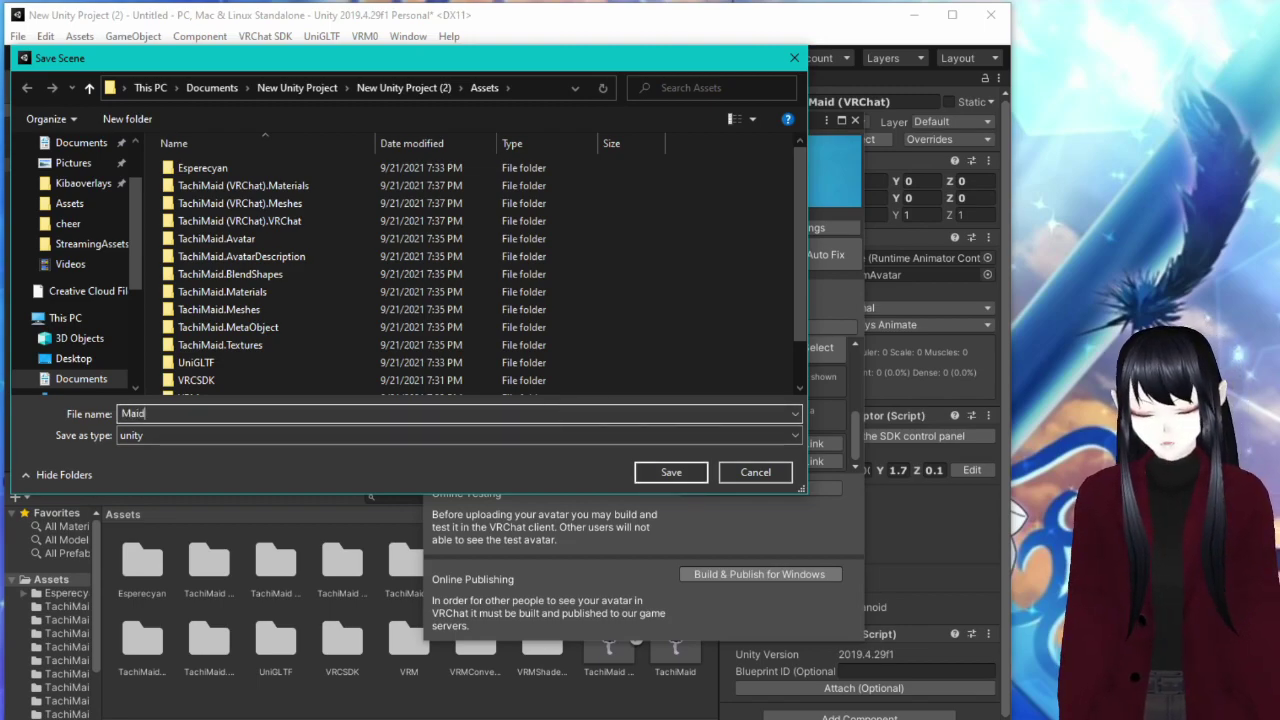
{"action": "type", "text": "VR"}
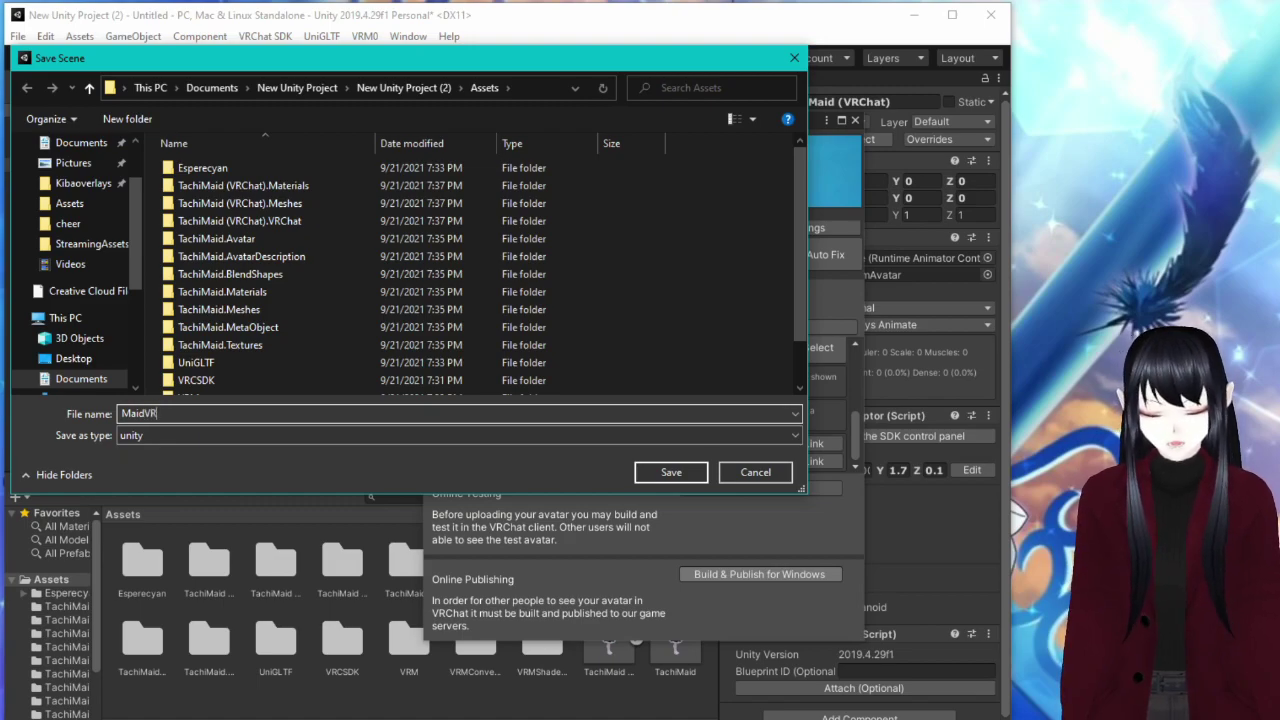
{"action": "type", "text": "Chat"}
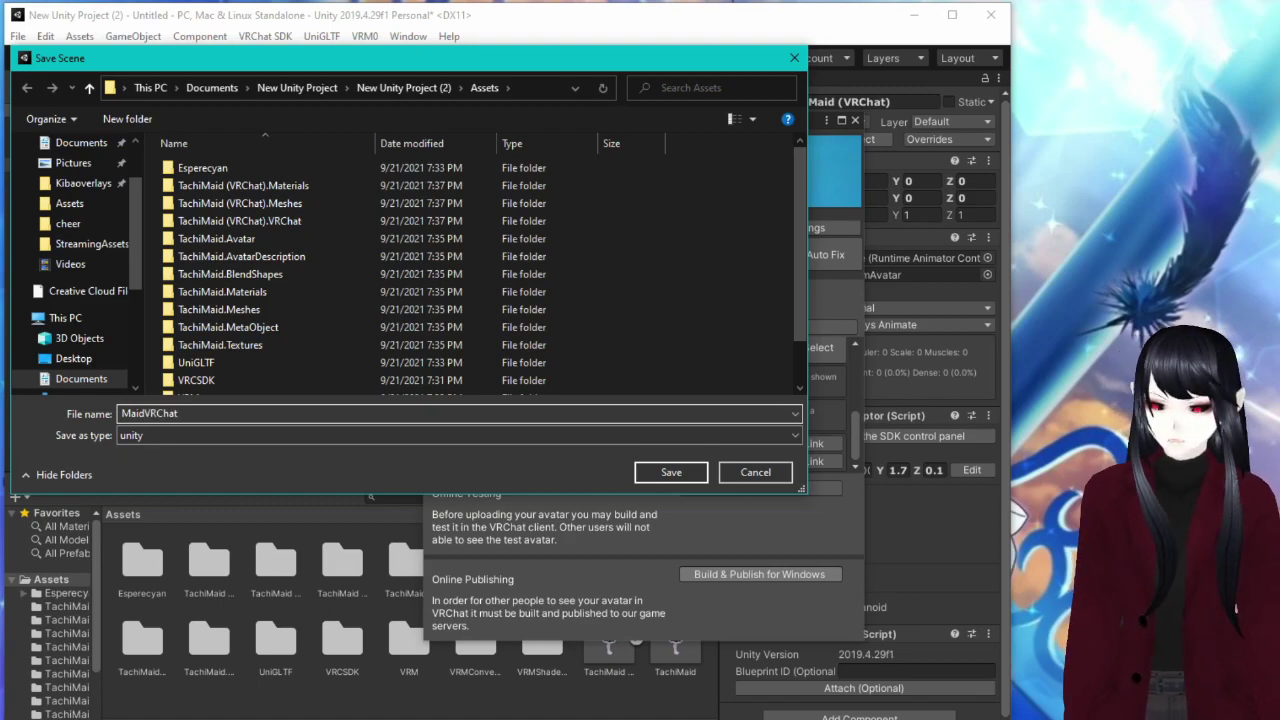
{"action": "left_click", "coordinate": [660, 468]}
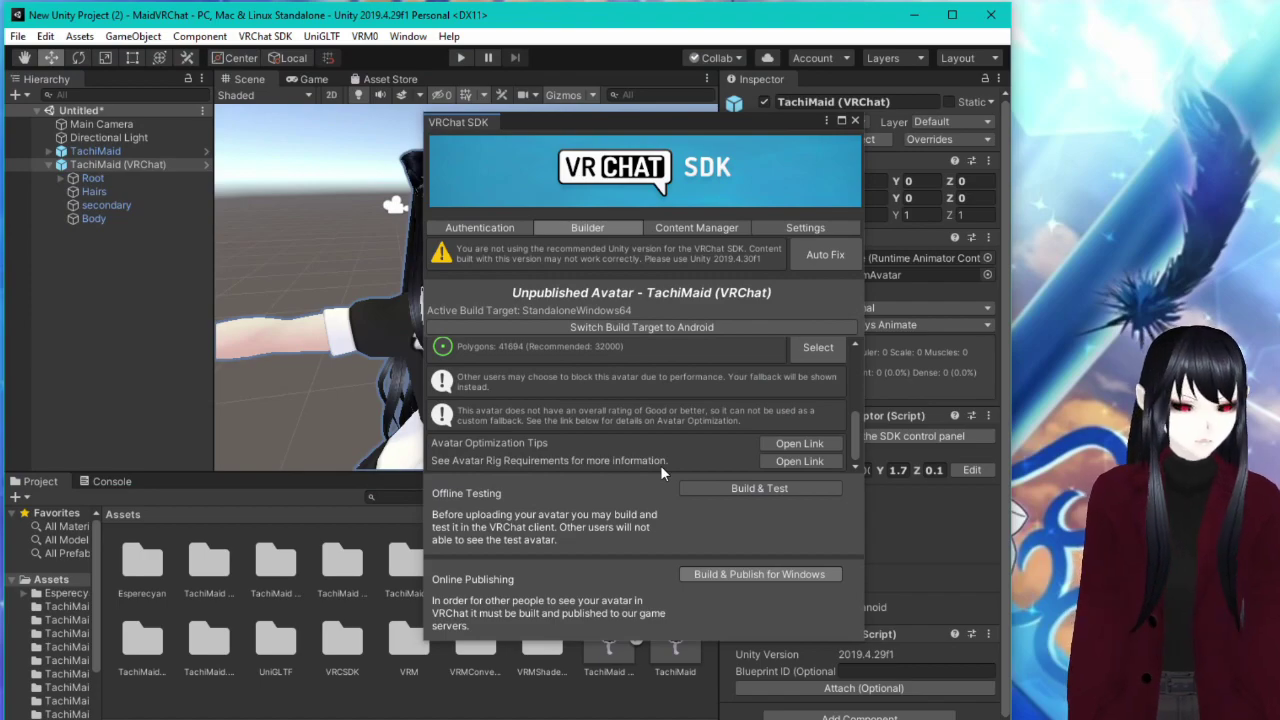
Build and publish the avatar for Windows, and close the SDK window covering the new avatar form.
{"action": "left_click", "coordinate": [745, 572]}
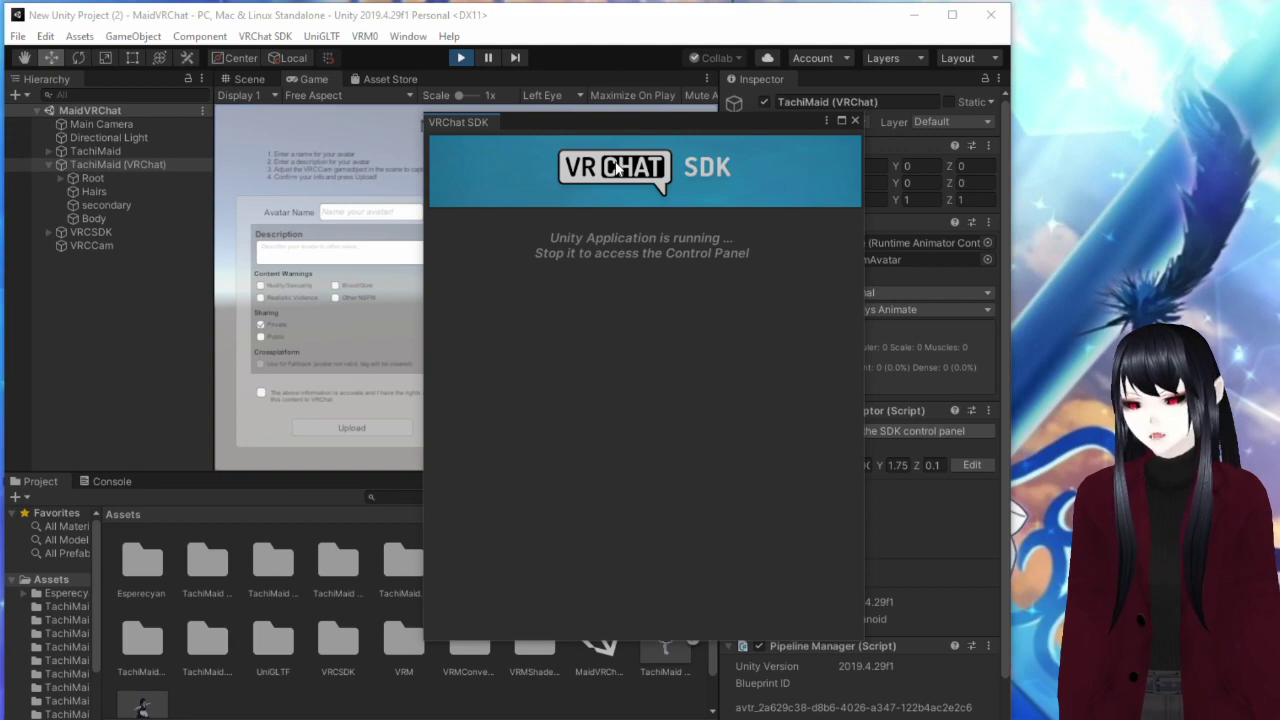
{"action": "left_click_drag", "start_coordinate": [627, 124], "coordinate": [643, 145]}
{"action": "left_click", "coordinate": [871, 142]}
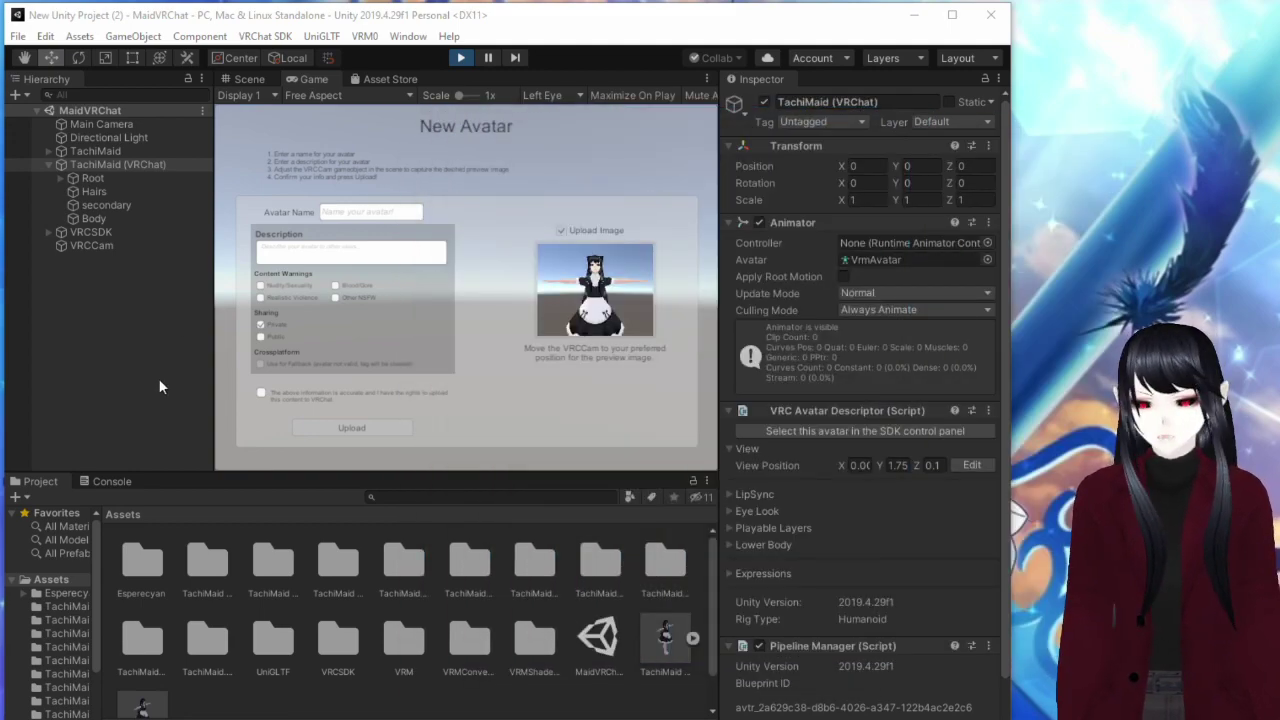
Name the new avatar MaidKiba and enter the description "Its me in a dress".
{"action": "left_click", "coordinate": [364, 213]}
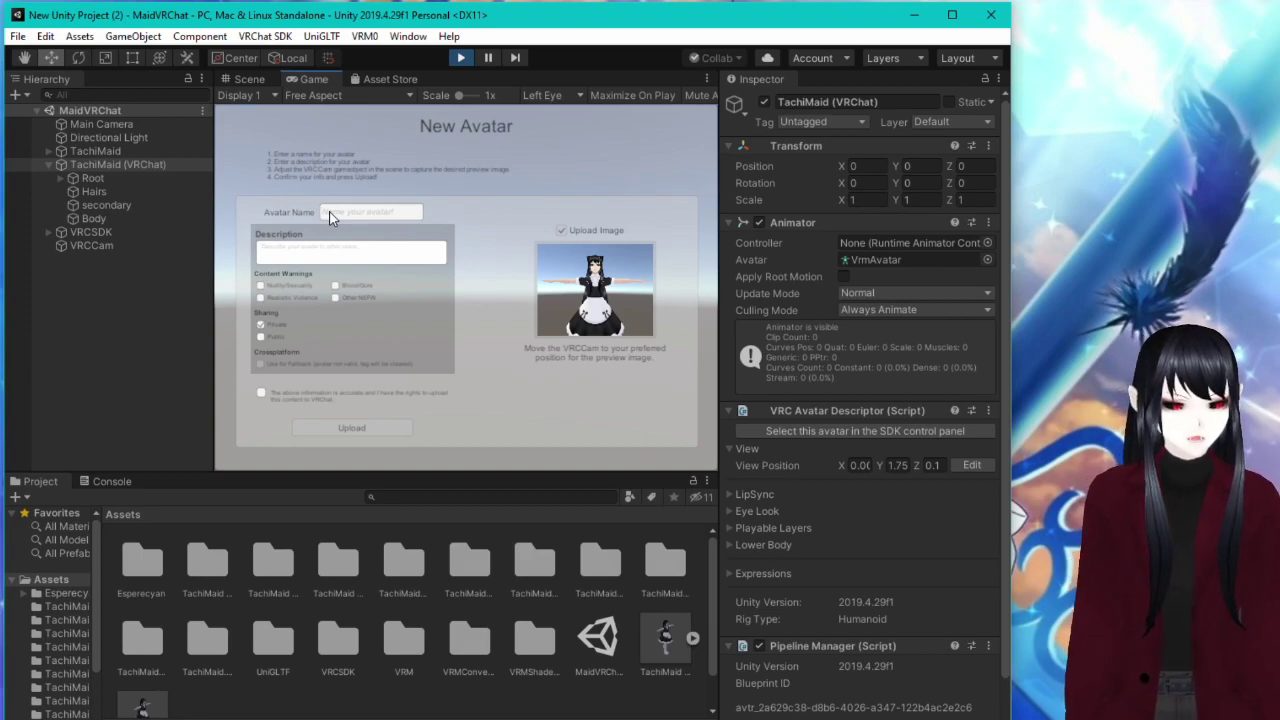
{"action": "type", "text": "Maid"}
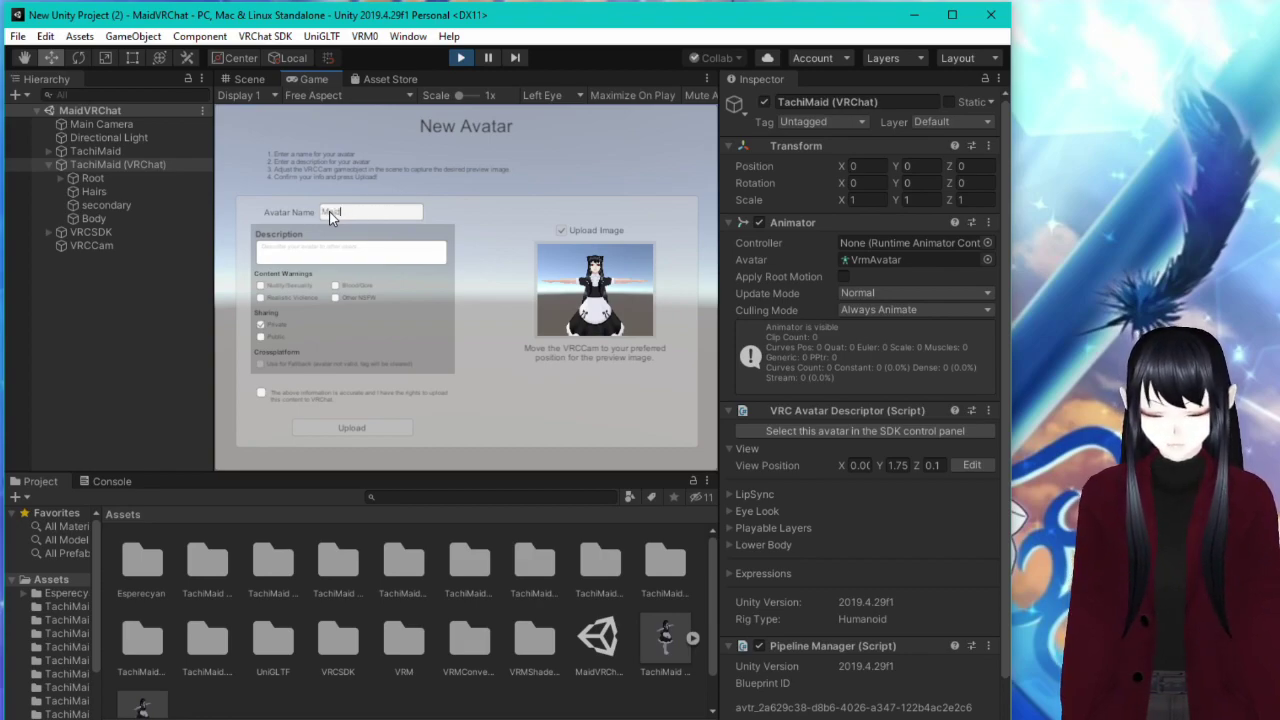
{"action": "type", "text": "Kiab"}
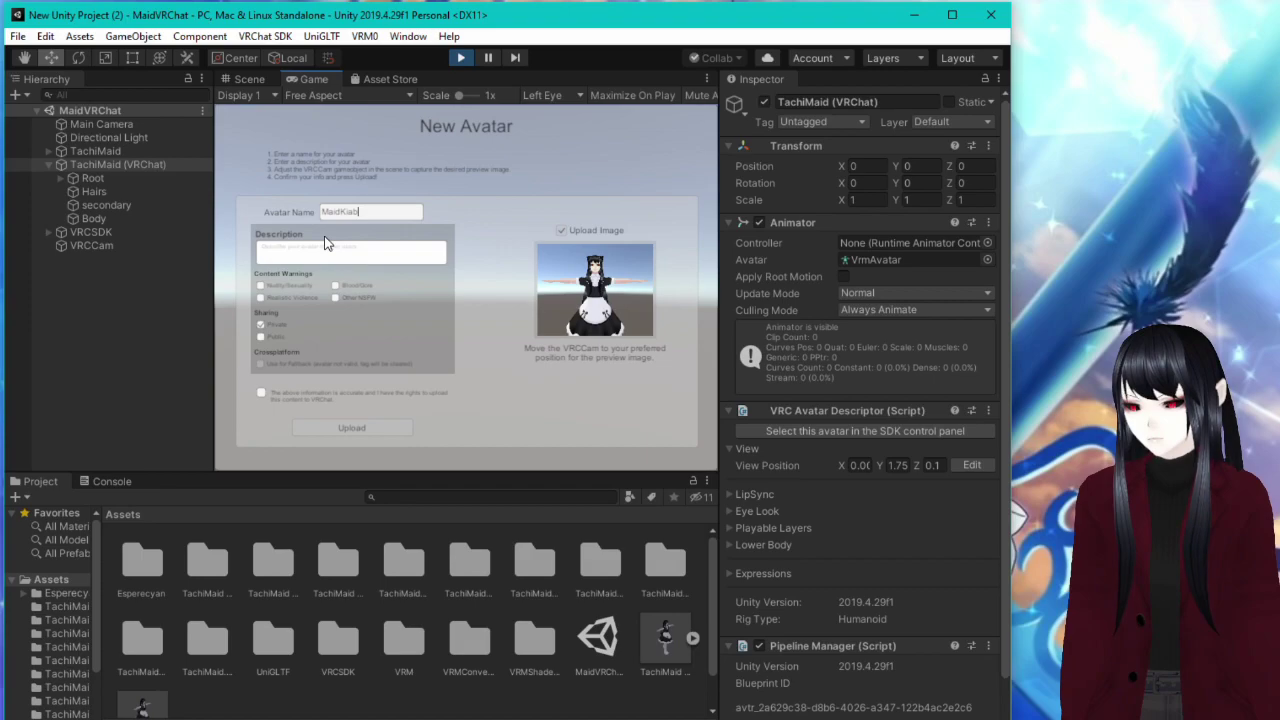
{"action": "key", "text": "BackSpace"}
{"action": "key", "text": "BackSpace"}
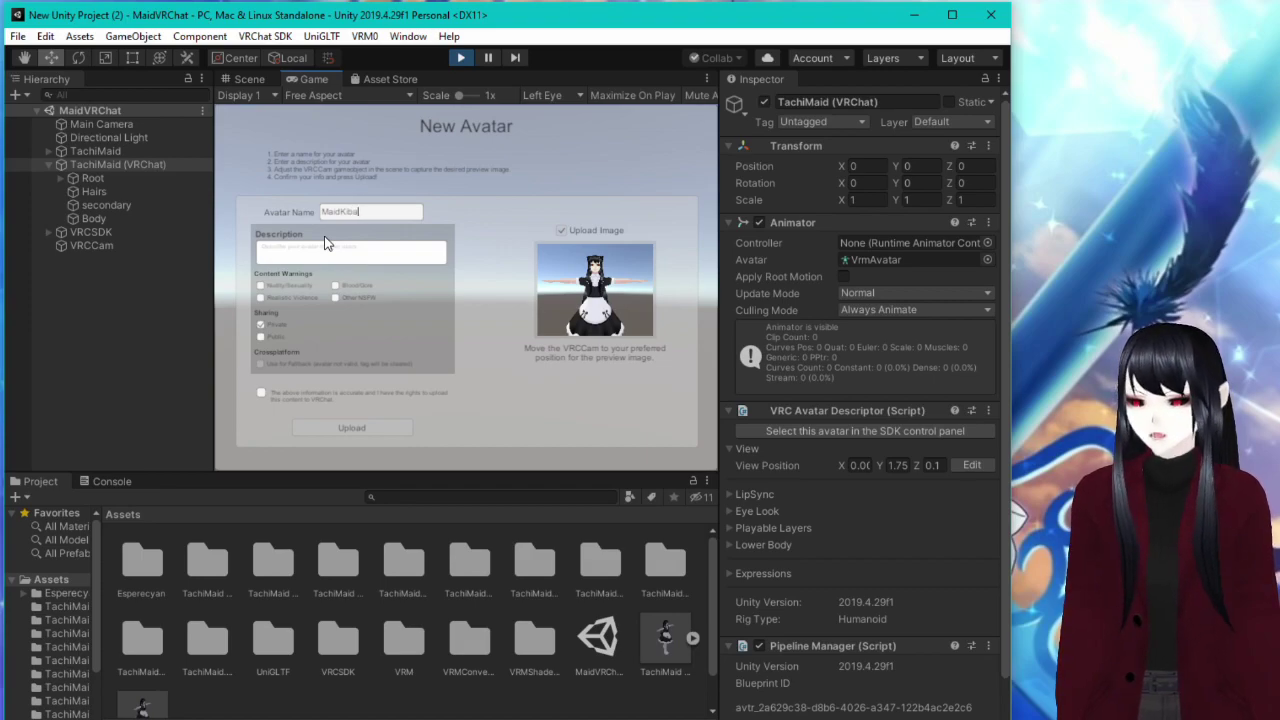
{"action": "type", "text": "ba"}
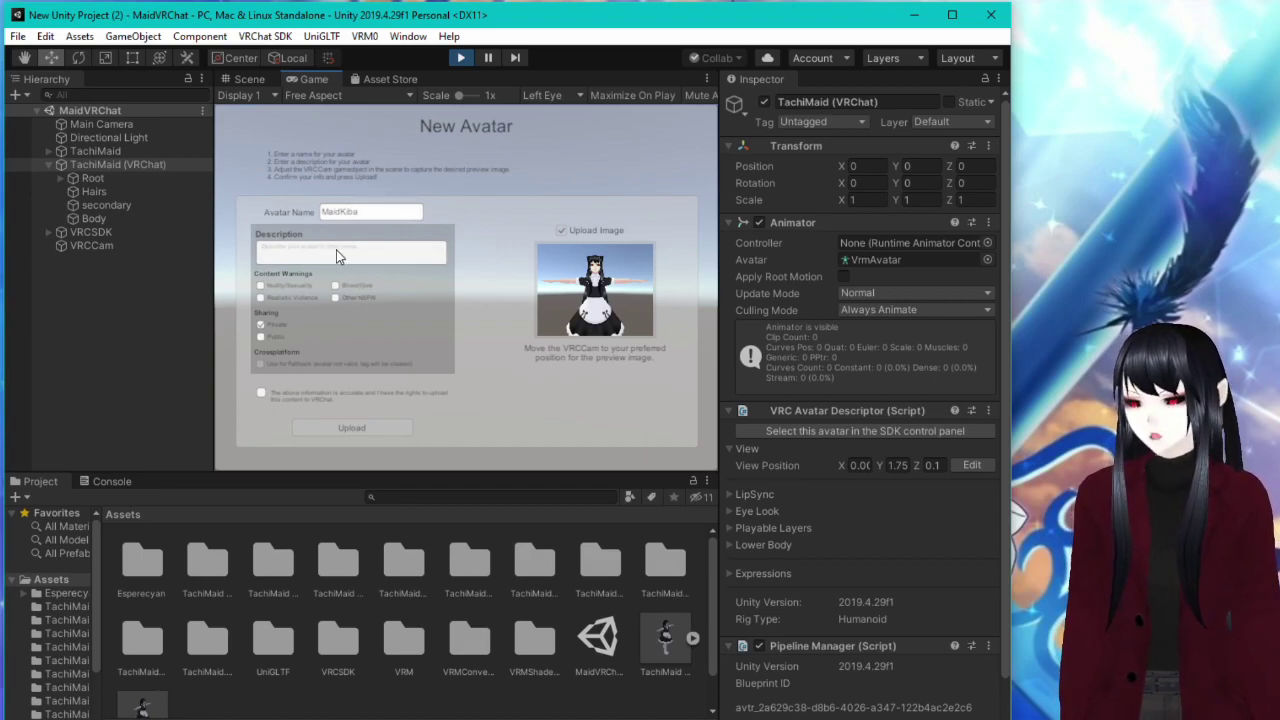
{"action": "left_click", "coordinate": [386, 254]}
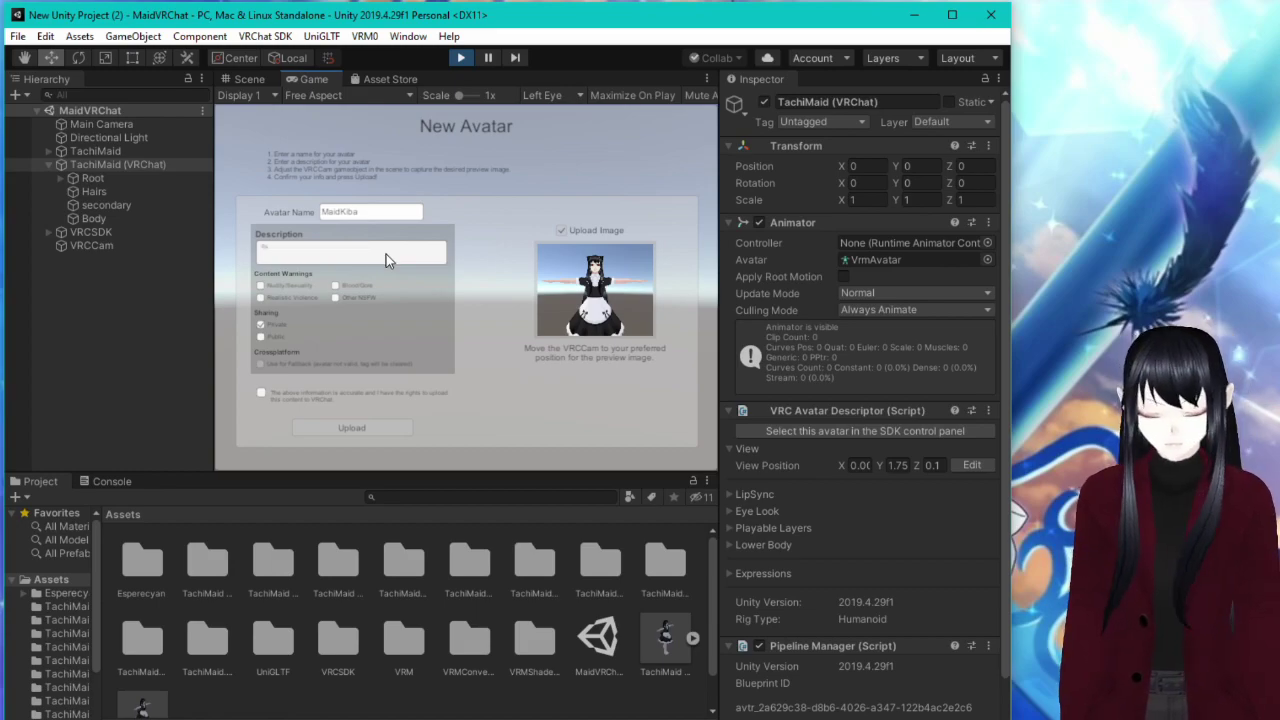
{"action": "type", "text": "Its Kiba in a dress."}
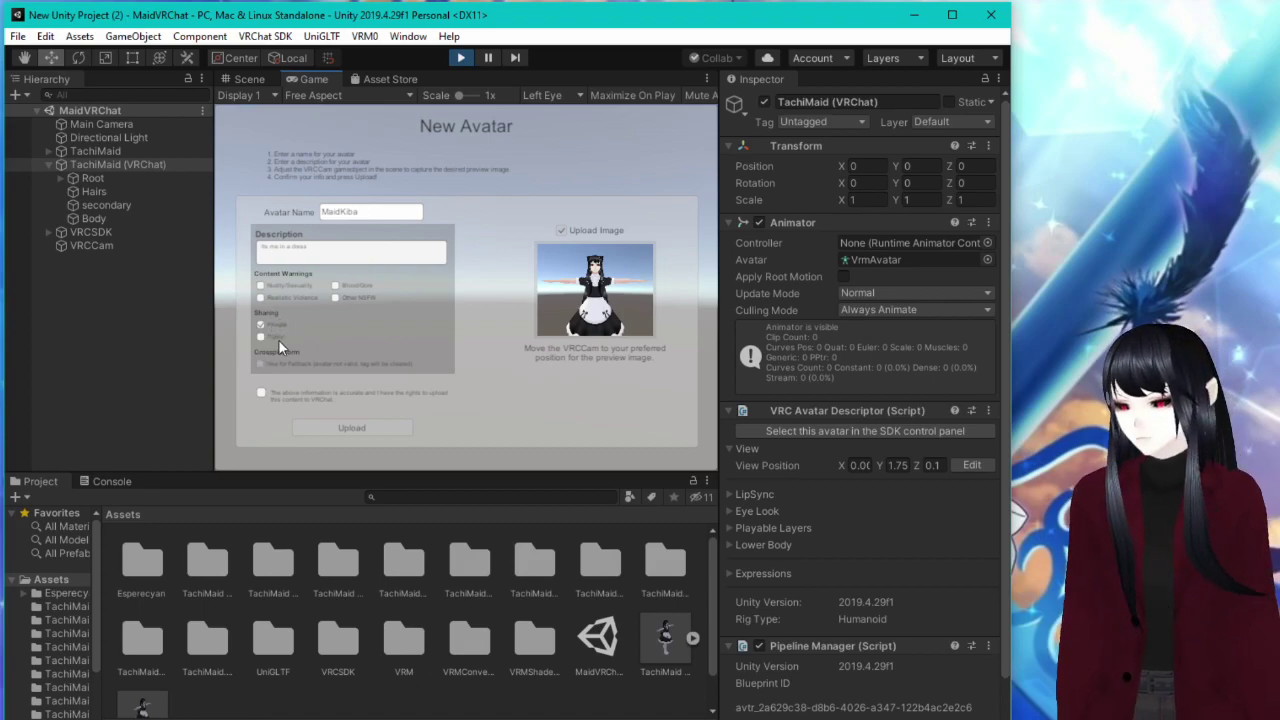
Confirm the accuracy and content rights statement and upload the avatar to VRChat.
{"action": "left_click", "coordinate": [261, 394]}
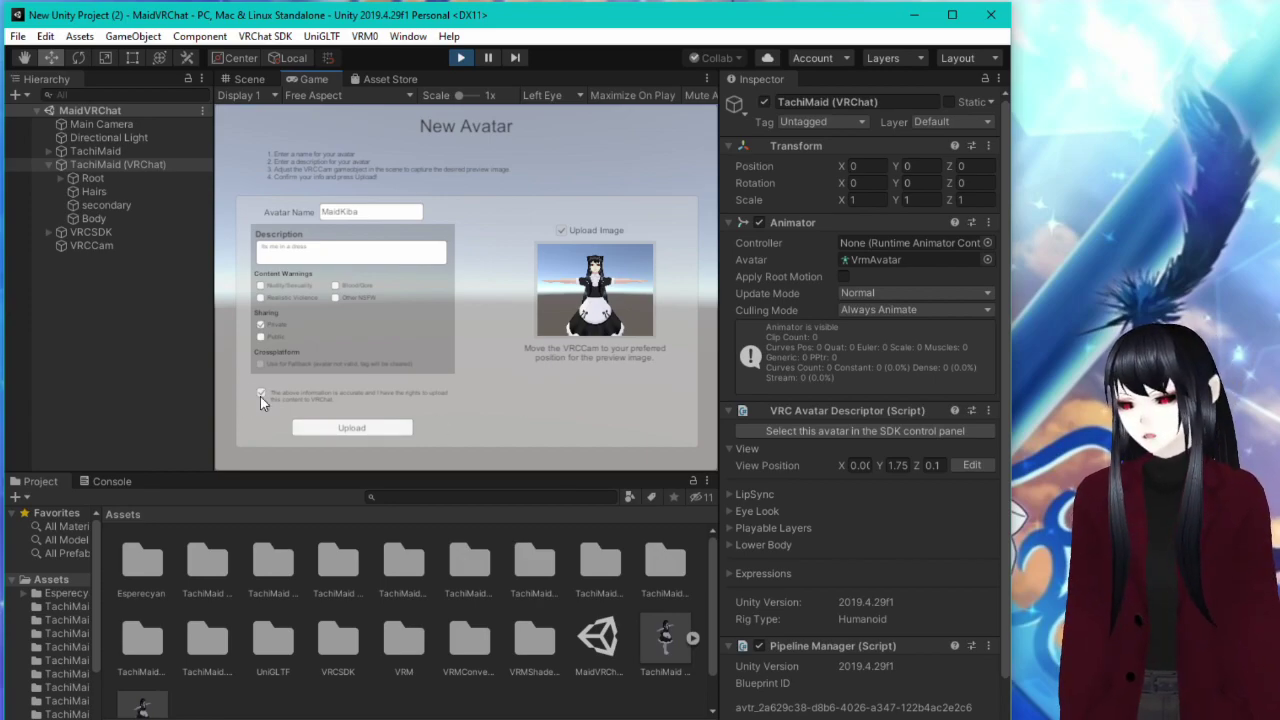
{"action": "left_click", "coordinate": [345, 427]}
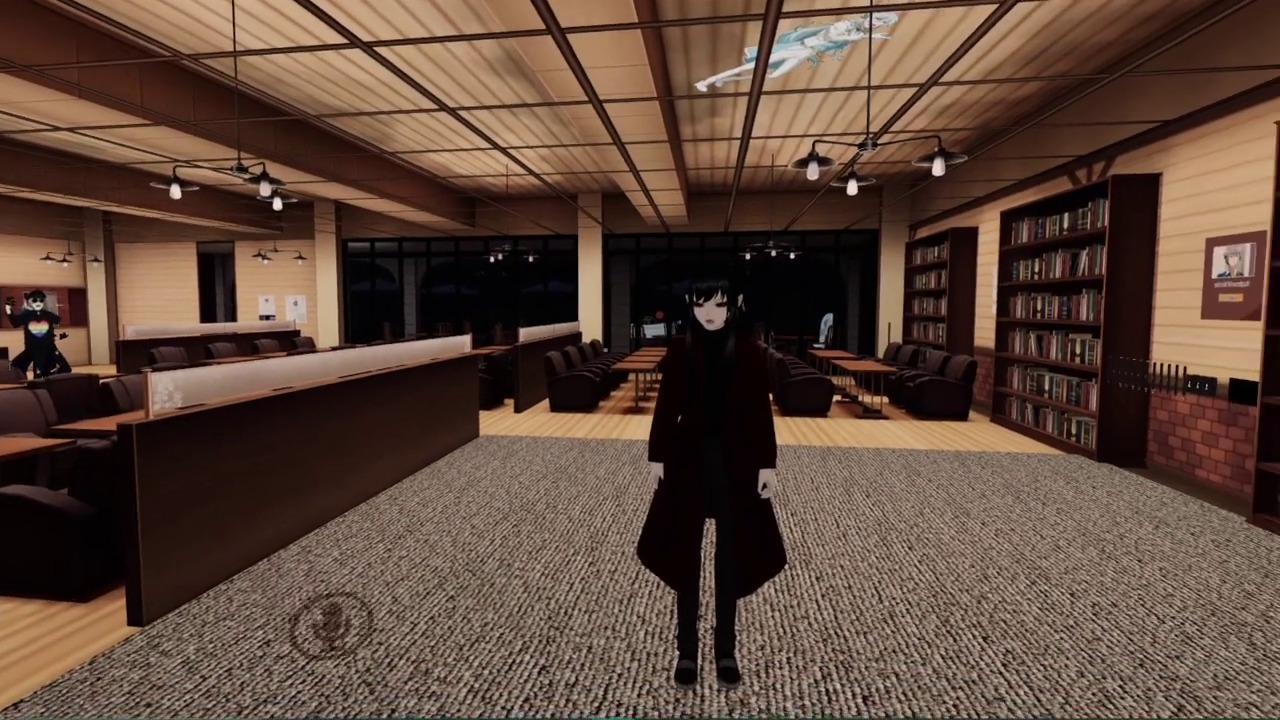
Switch to VRChat and change into the MaidKiba avatar from My Creations.
{"action": "key", "text": "Escape"}
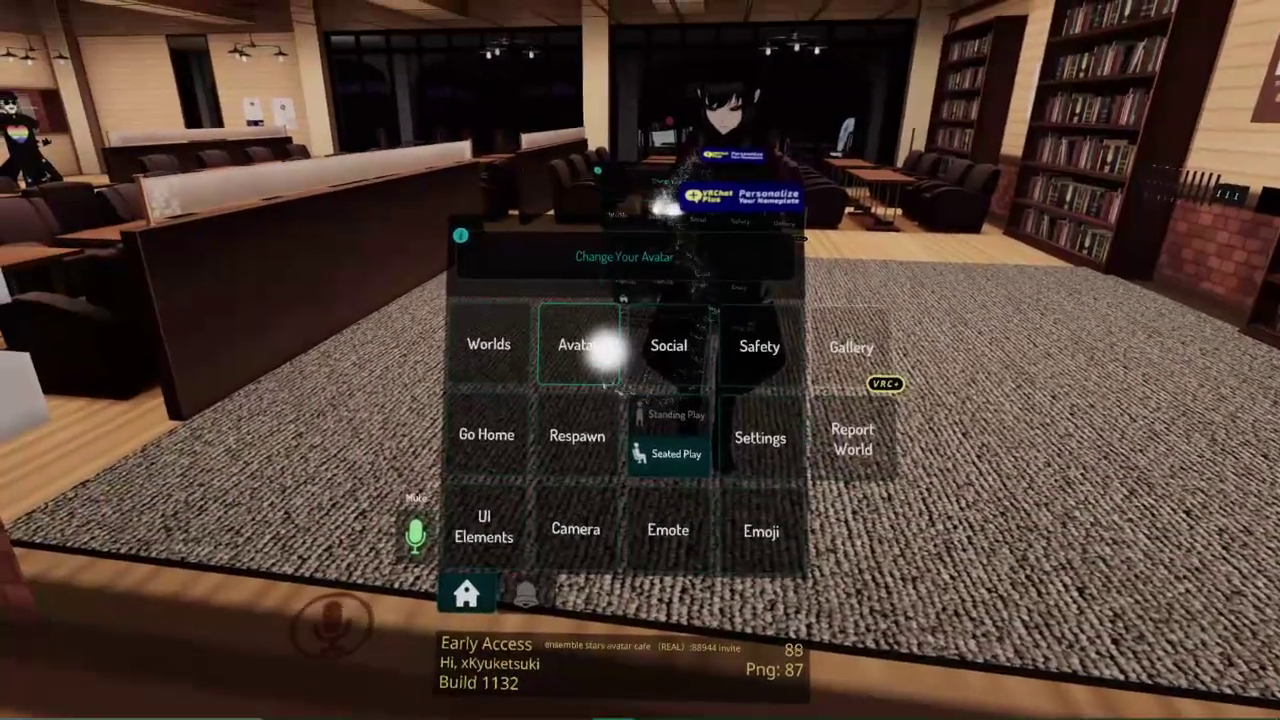
{"action": "left_click", "coordinate": [590, 346]}
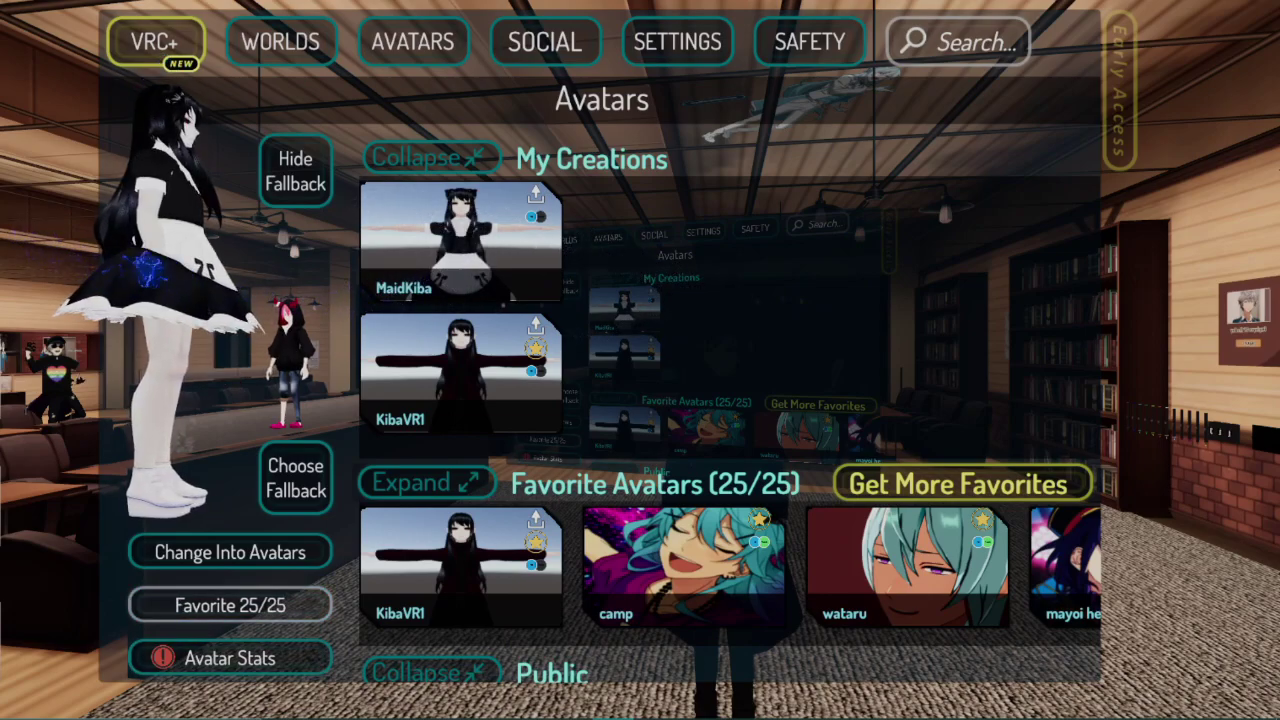
{"action": "left_click", "coordinate": [266, 556]}
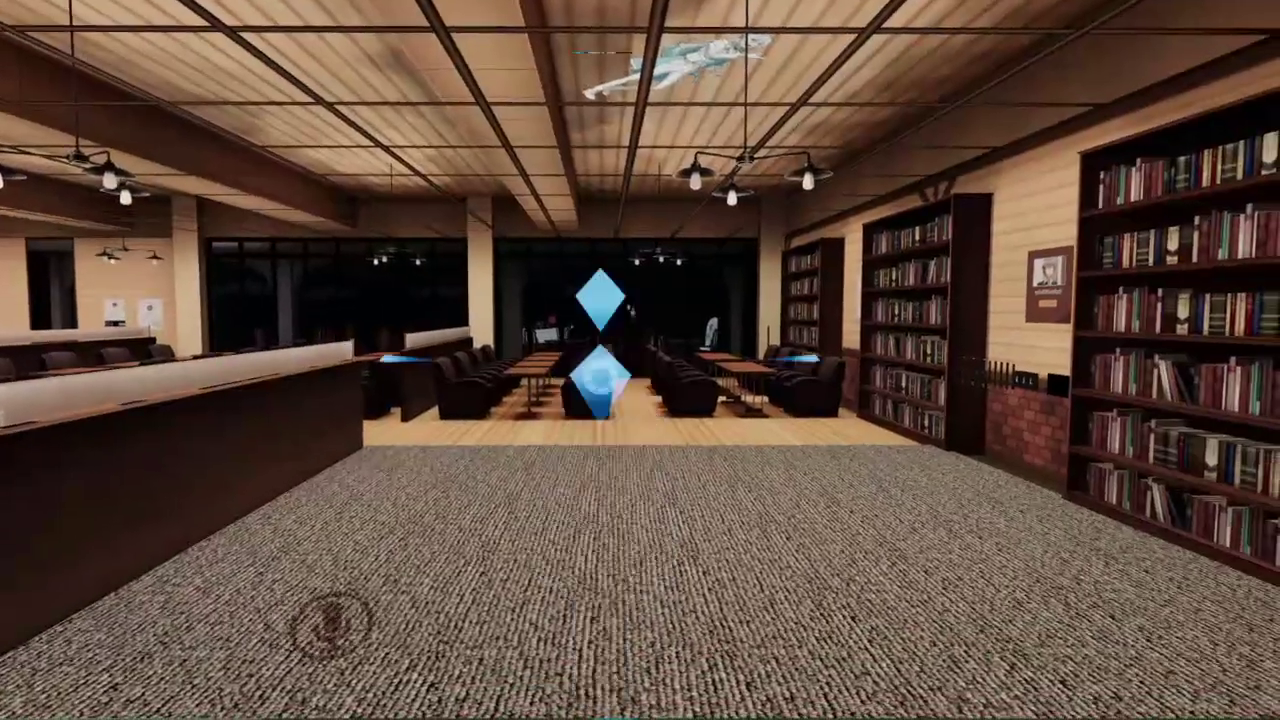
Walk the avatar backward and forward in front of the mirror to check its appearance and movement.
{"action": "key", "text": "s"}
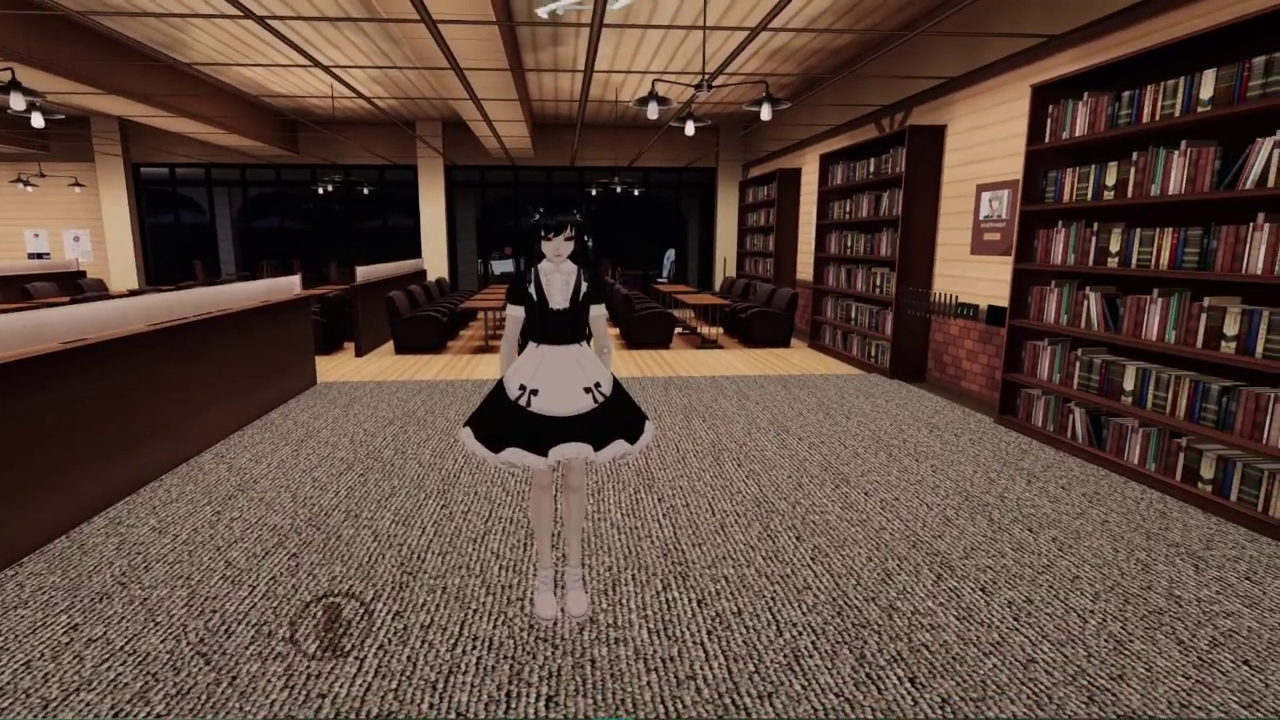
{"action": "key", "text": "w"}
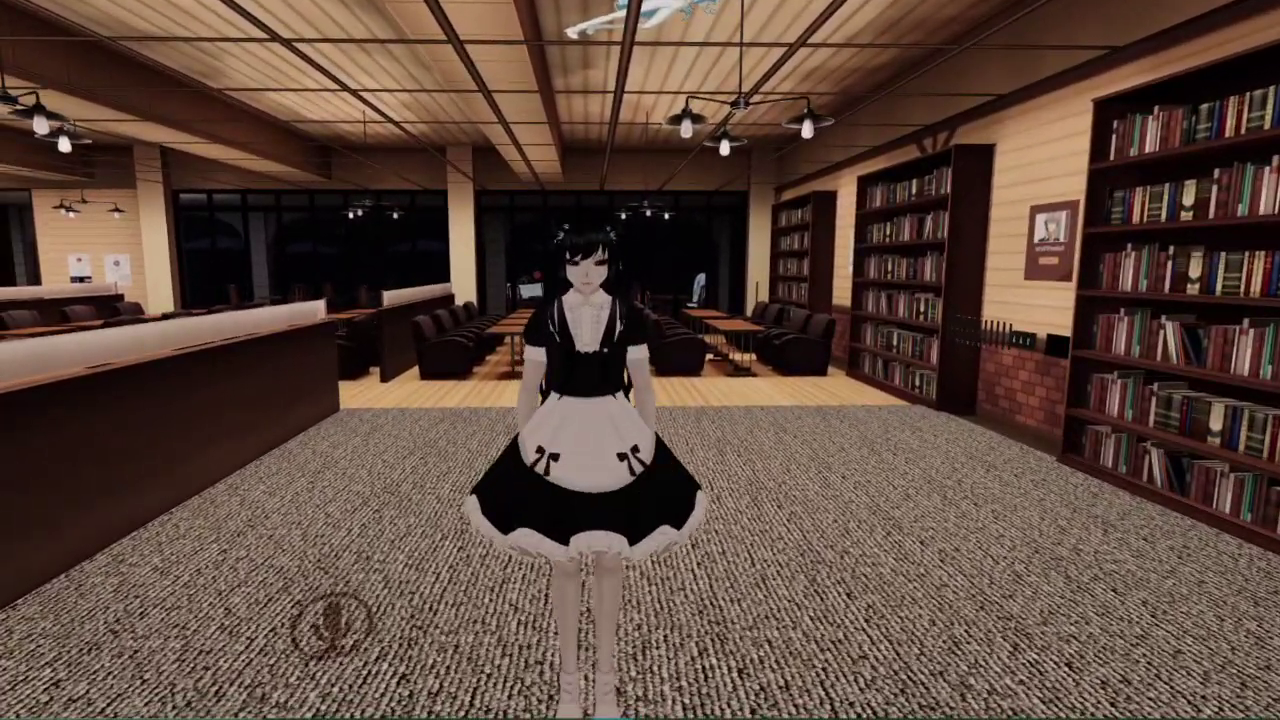
{"action": "key", "text": "s"}
{"action": "key", "text": "w"}
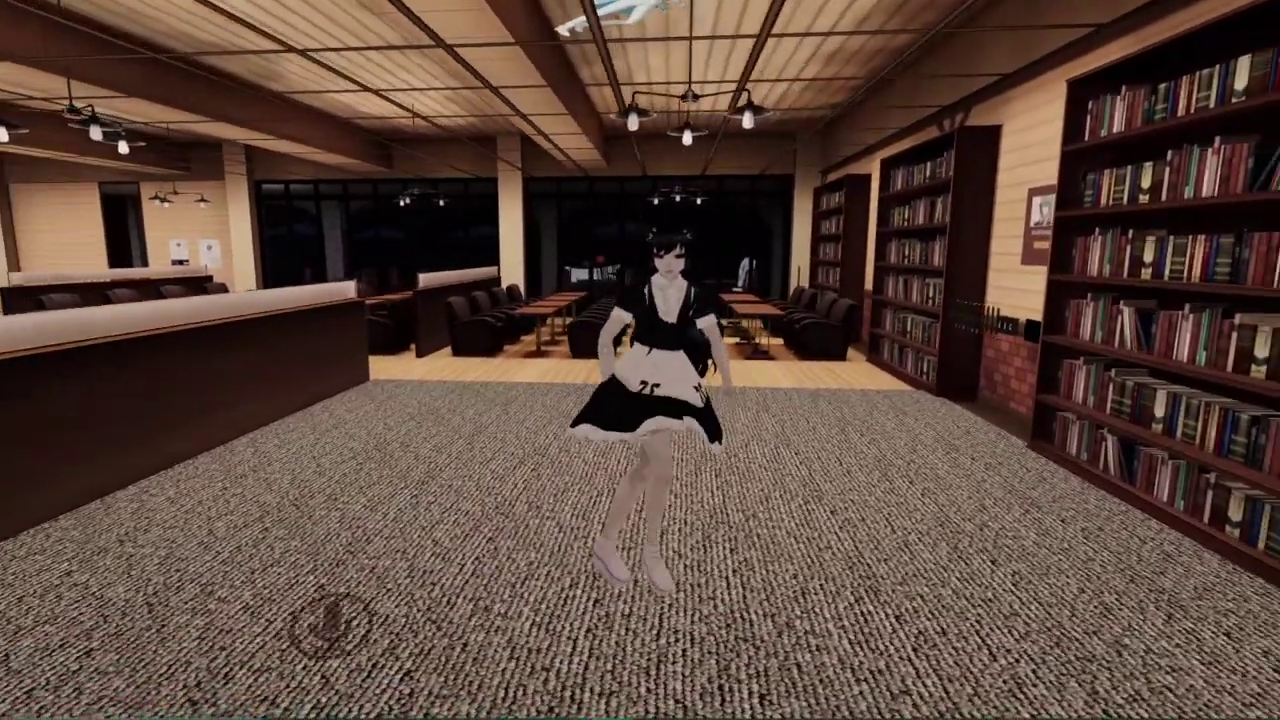
{"action": "key", "text": "s"}
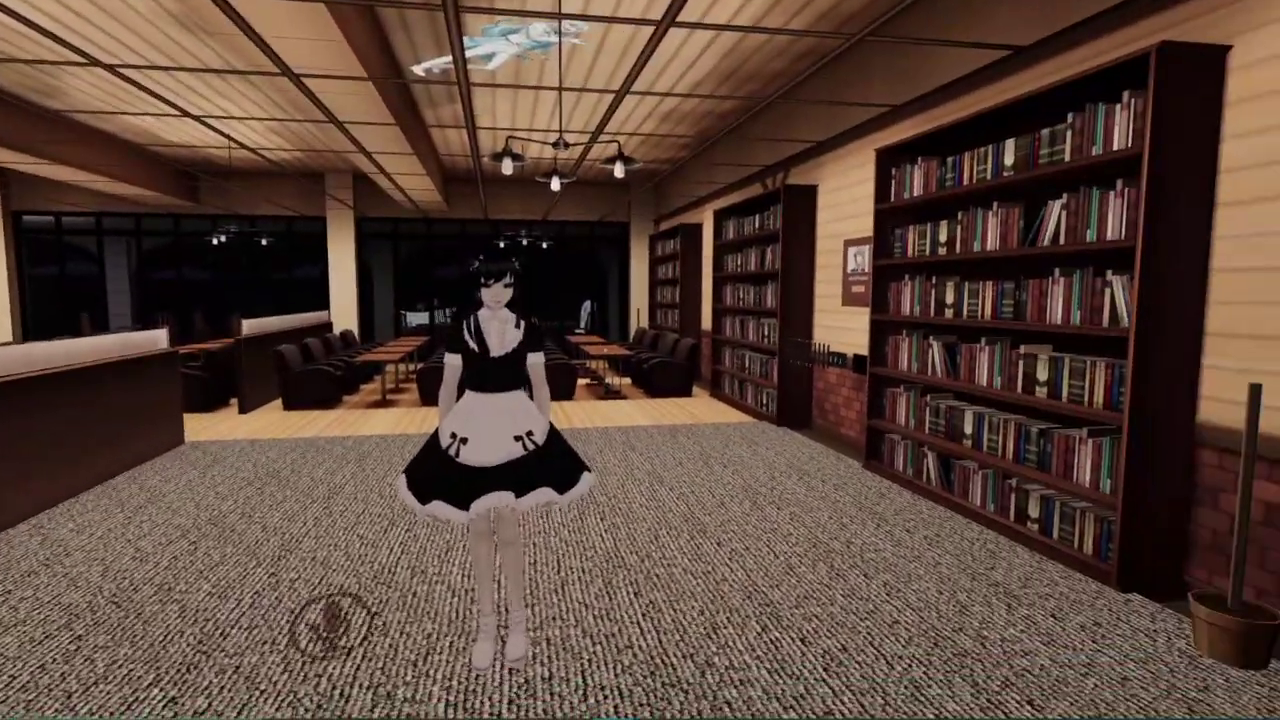
{"action": "key", "text": "w"}
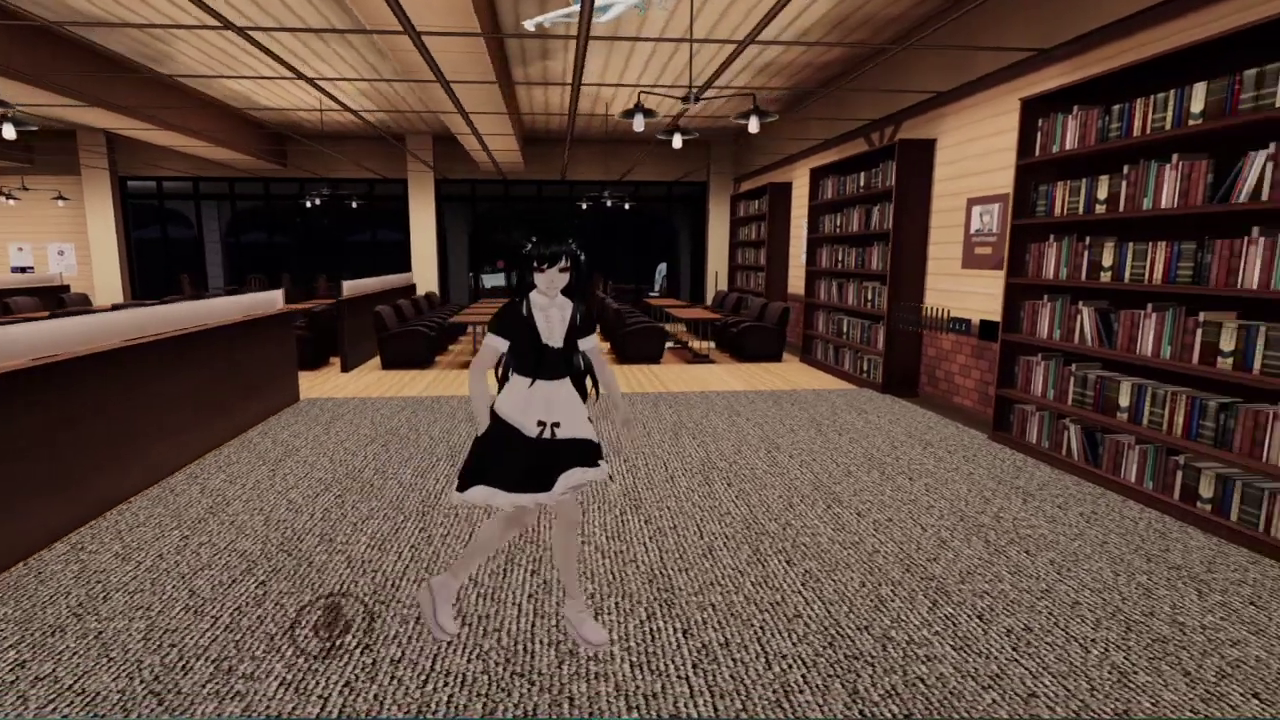